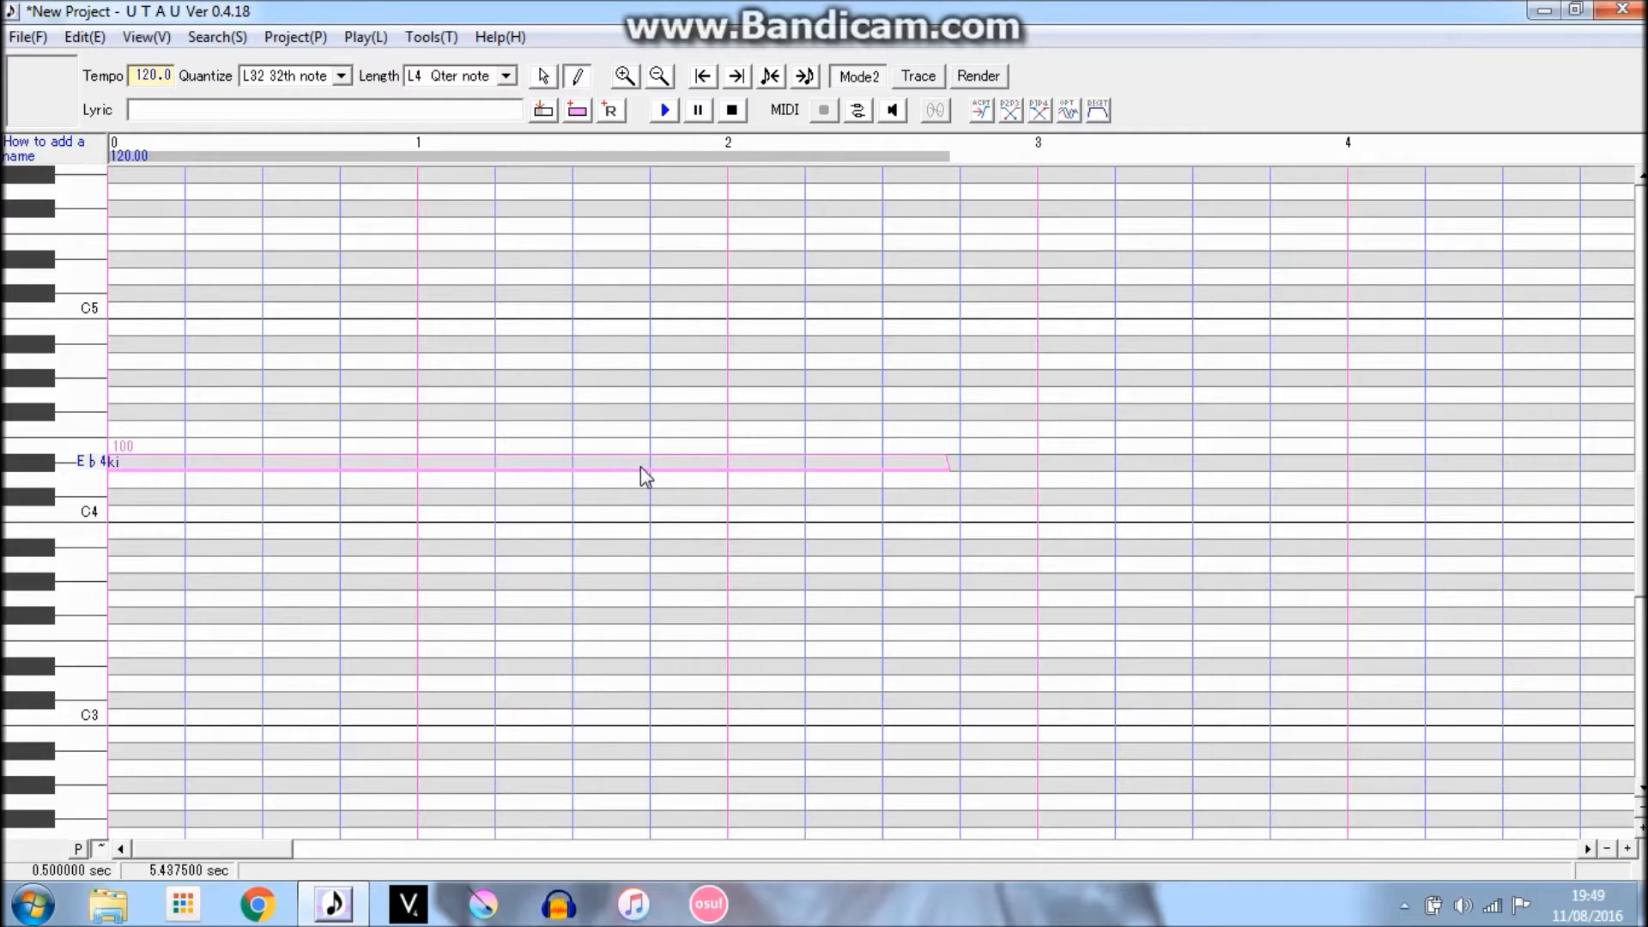
# Play back the ki note to hear how it sounds, and stop the playback.
pyautogui.click(664, 109)
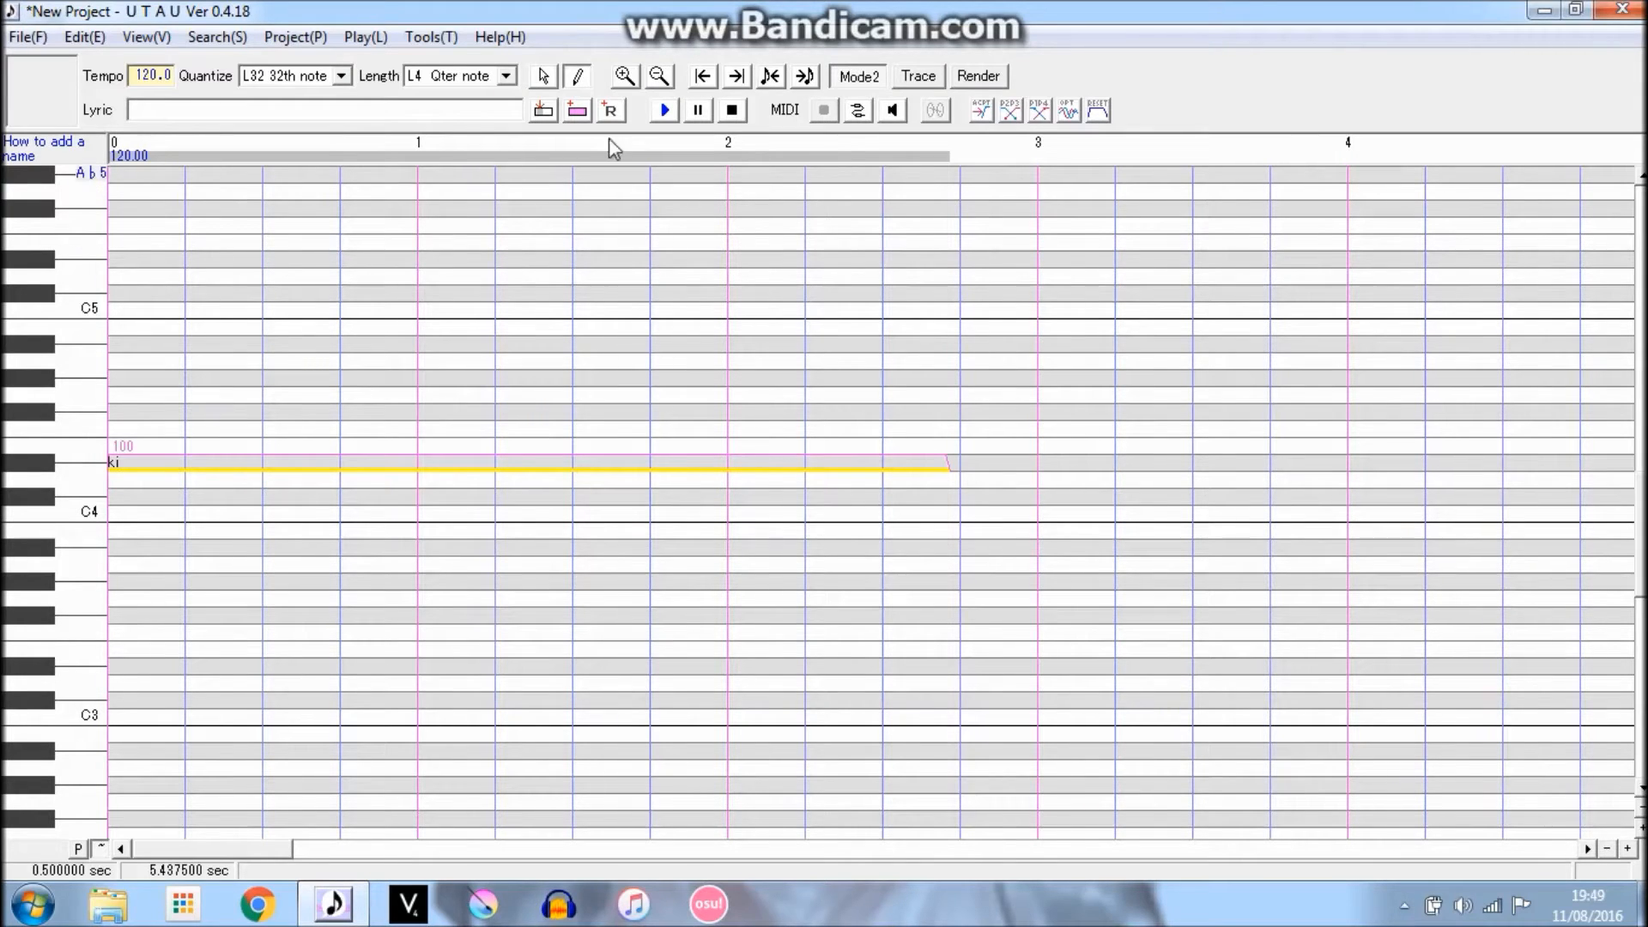
pyautogui.click(664, 120)
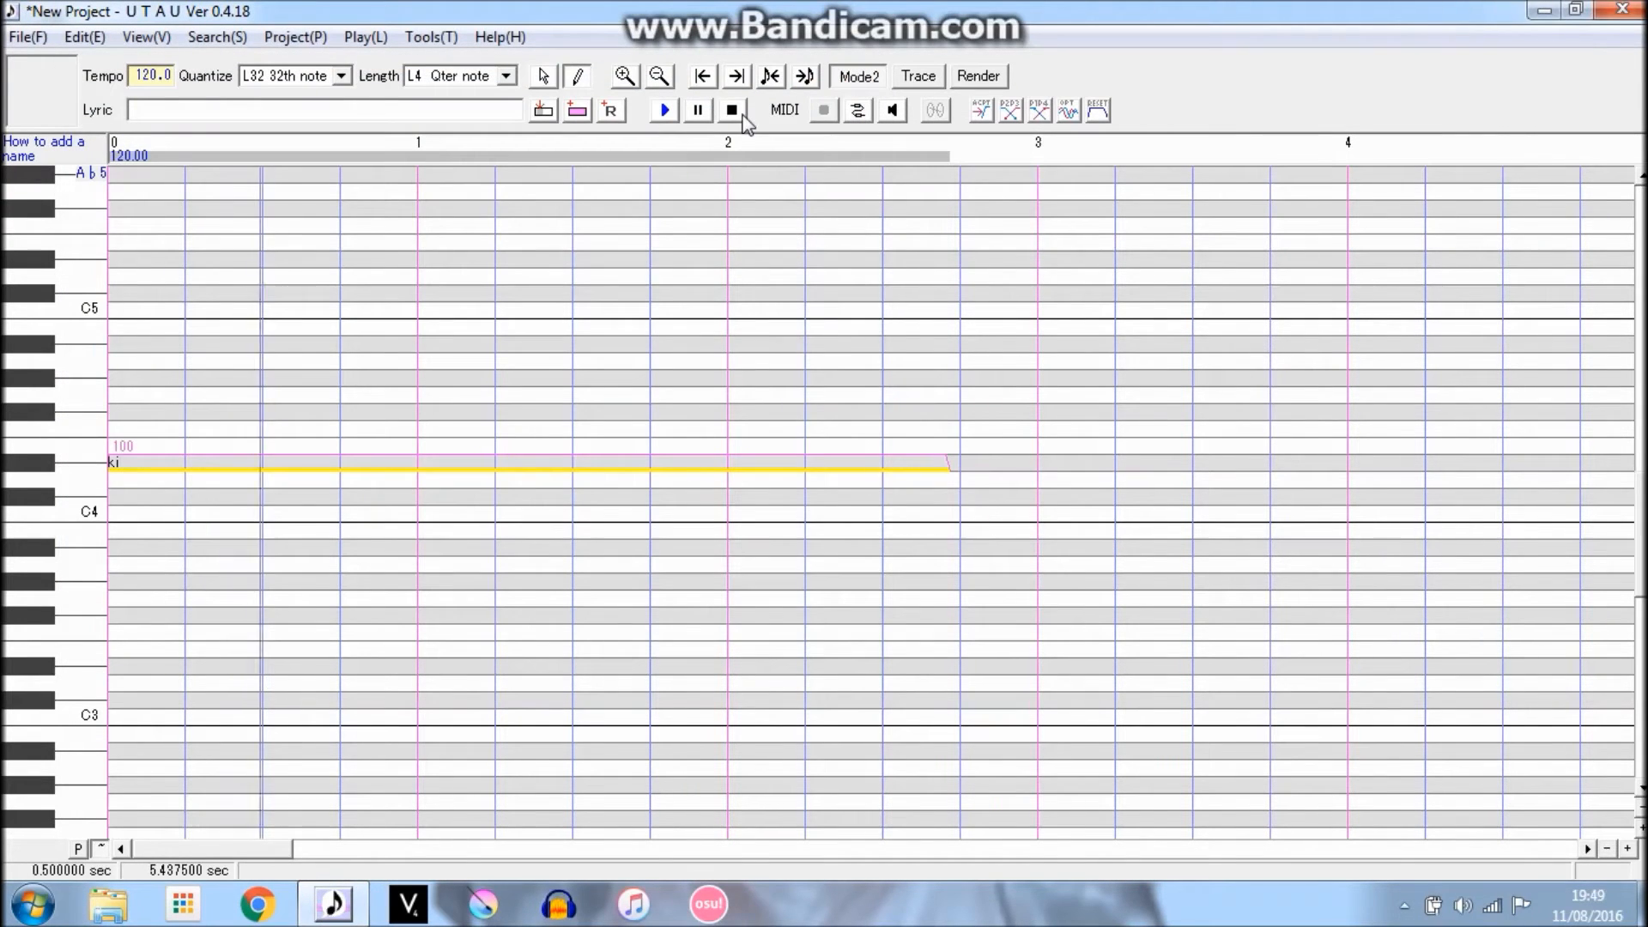
pyautogui.click(742, 117)
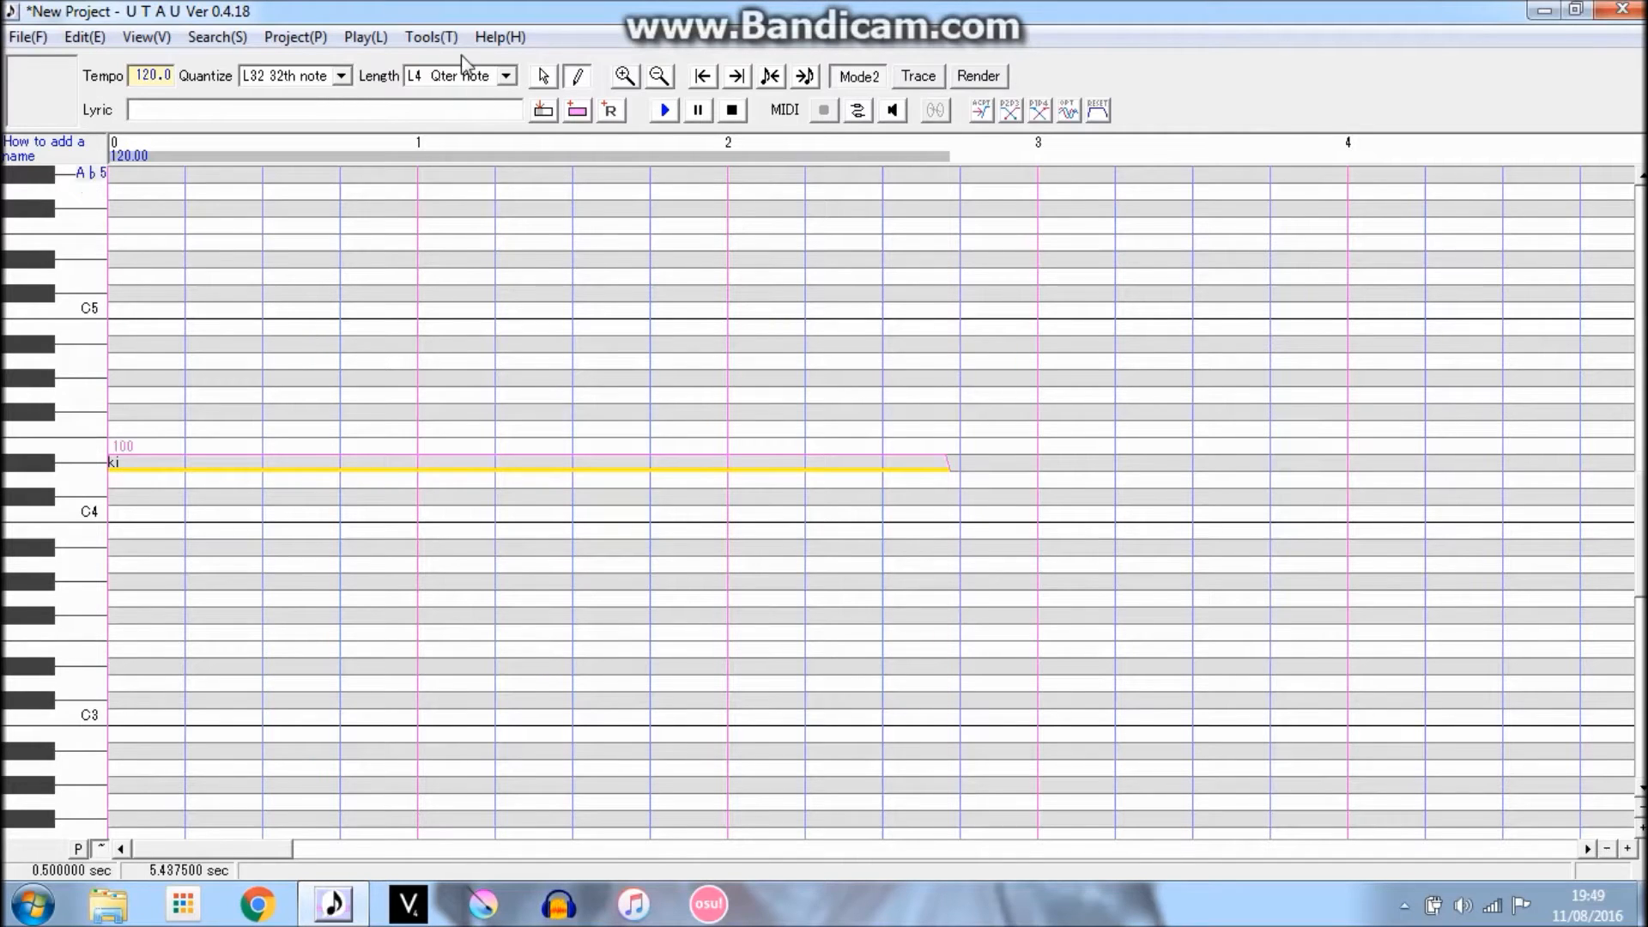
# Open the ki.wav sample from the voice bank settings in the waveform editor, zoomed out to show the whole recording.
pyautogui.click(430, 37)
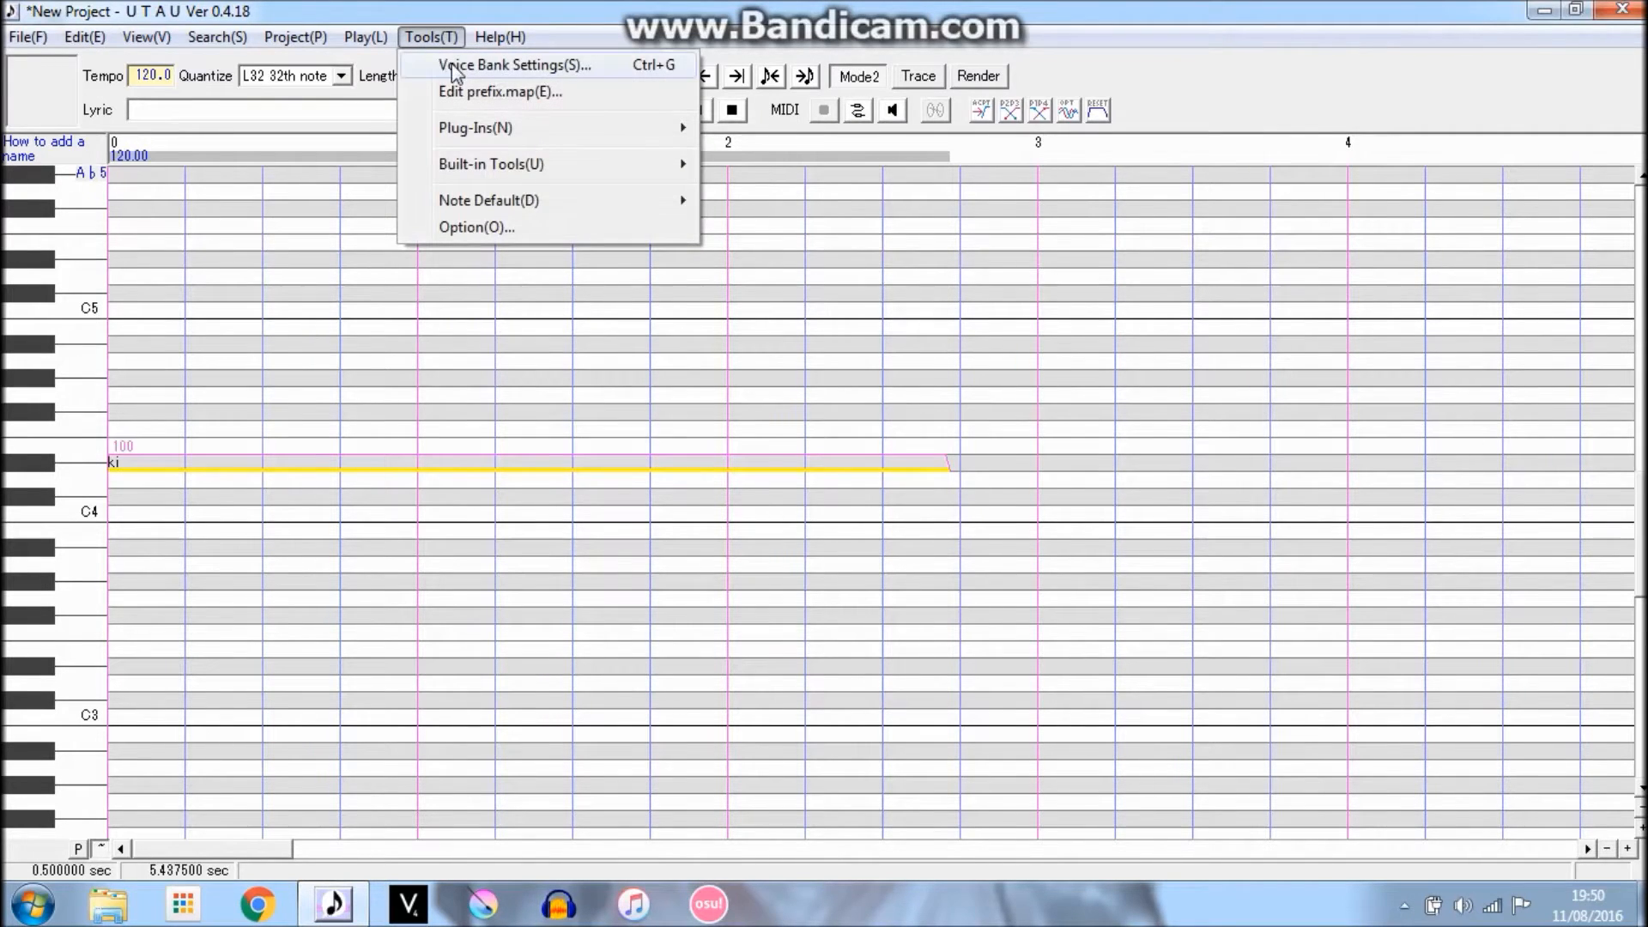
pyautogui.click(476, 69)
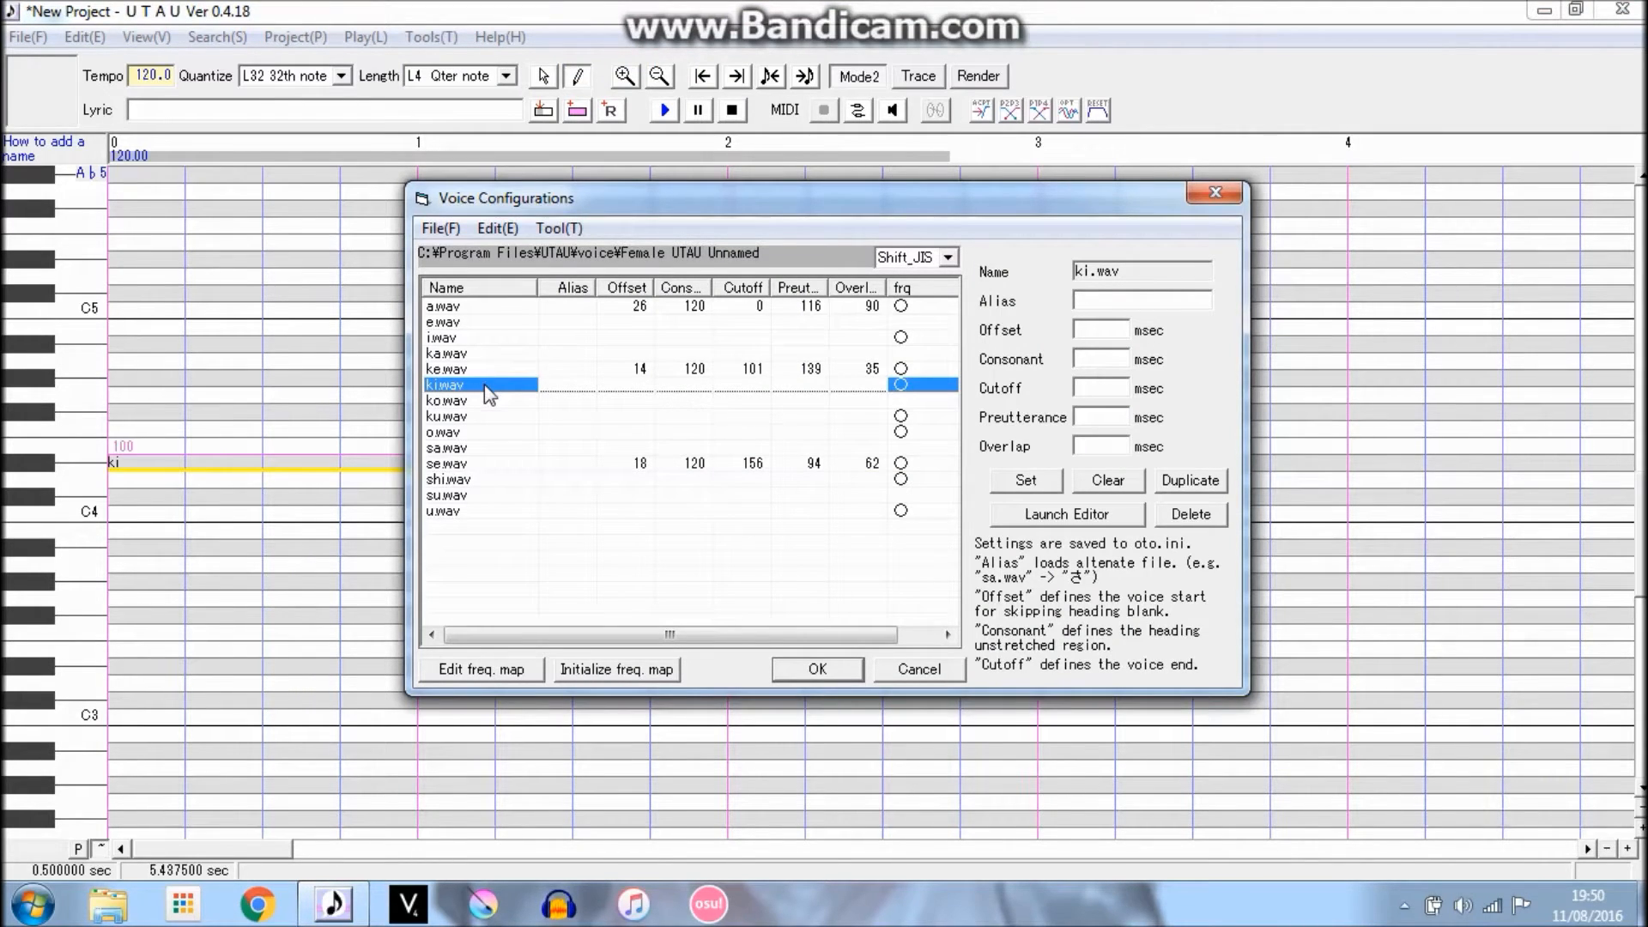
pyautogui.click(1101, 515)
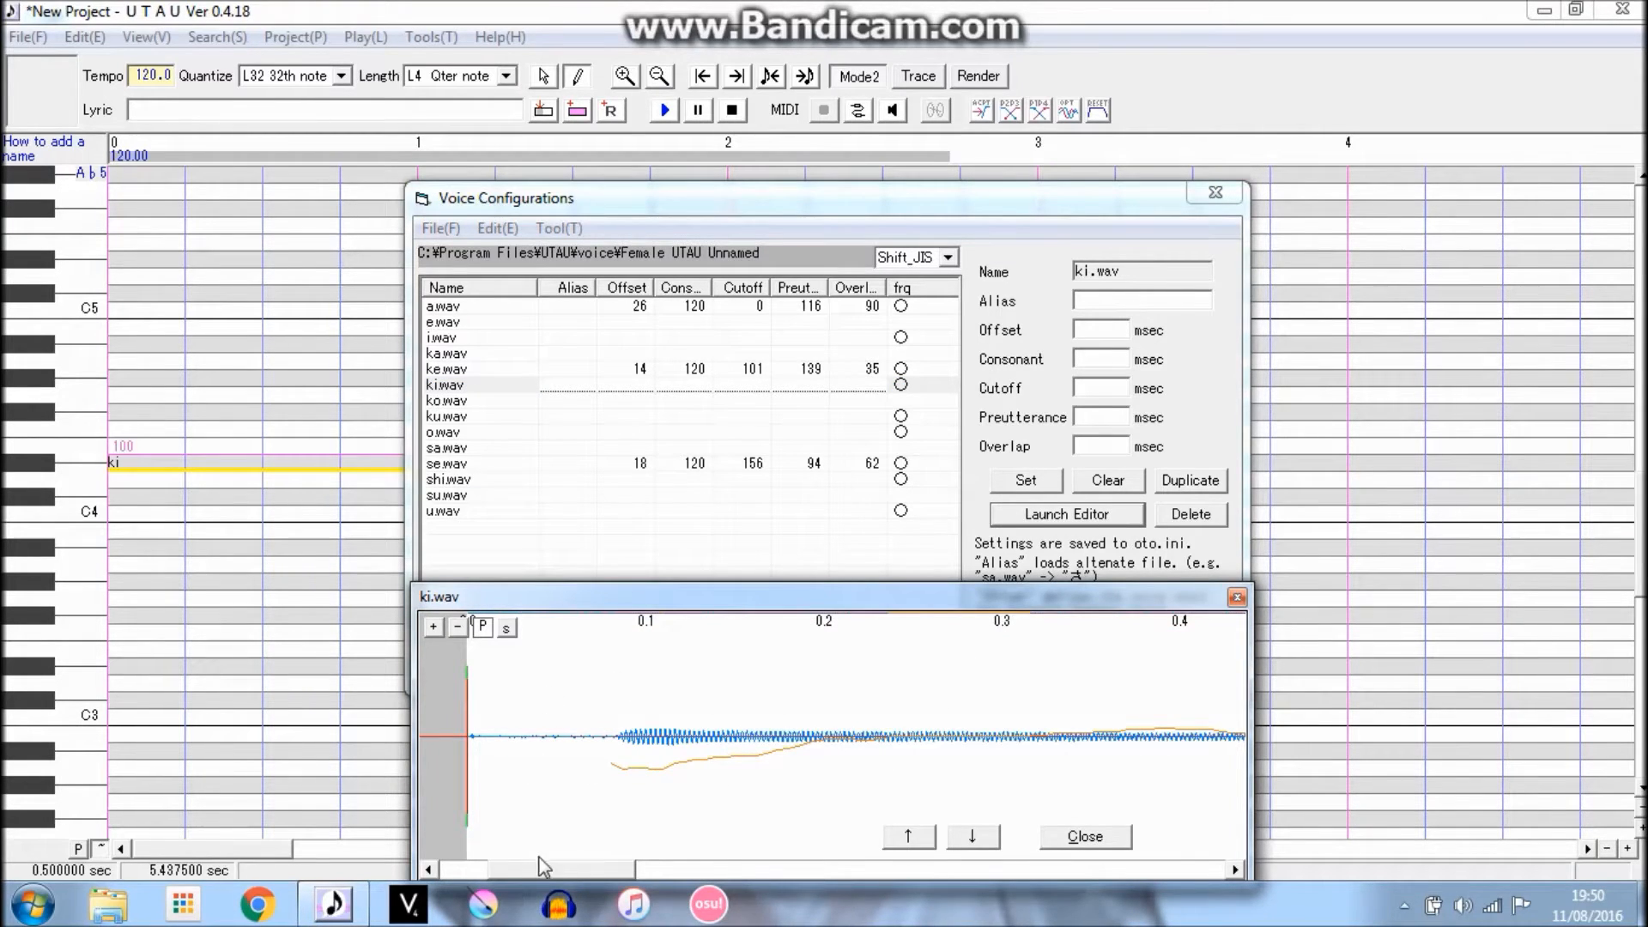
pyautogui.moveTo(564, 867); pyautogui.dragTo(643, 876)
pyautogui.click(459, 630)
pyautogui.click(462, 639)
pyautogui.click(462, 639)
pyautogui.click(462, 638)
pyautogui.click(461, 638)
pyautogui.click(461, 639)
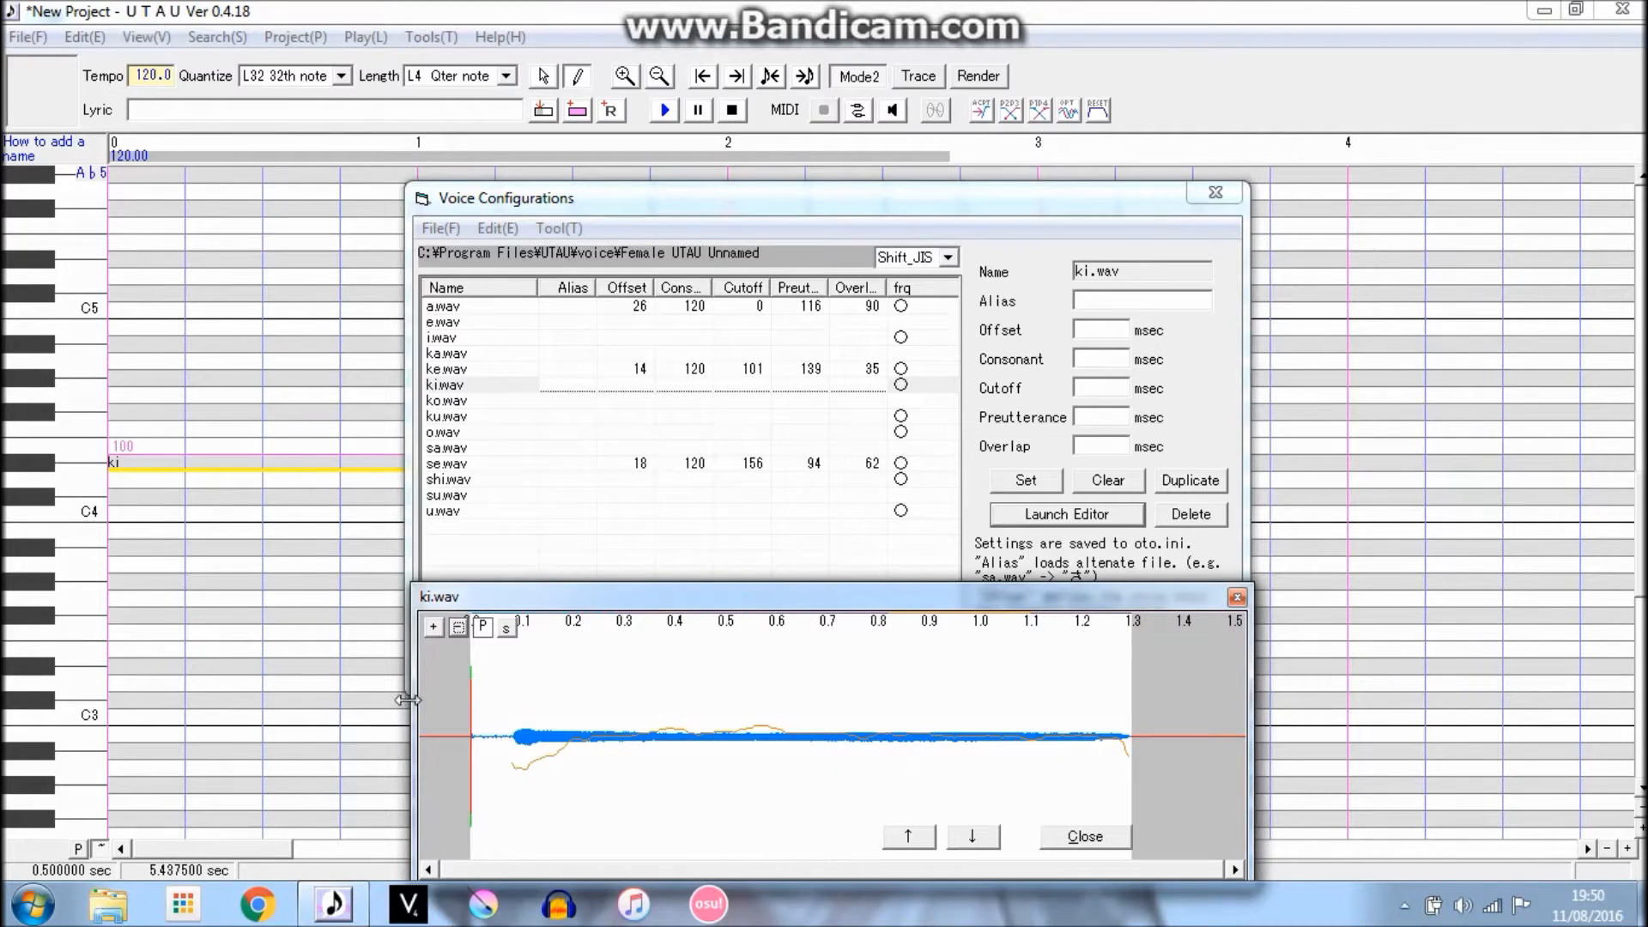
# Widen the ki.wav waveform editor to the full screen width and enlarge the waveform.
pyautogui.moveTo(413, 699); pyautogui.dragTo(8, 696)
pyautogui.moveTo(1249, 720); pyautogui.dragTo(1645, 716)
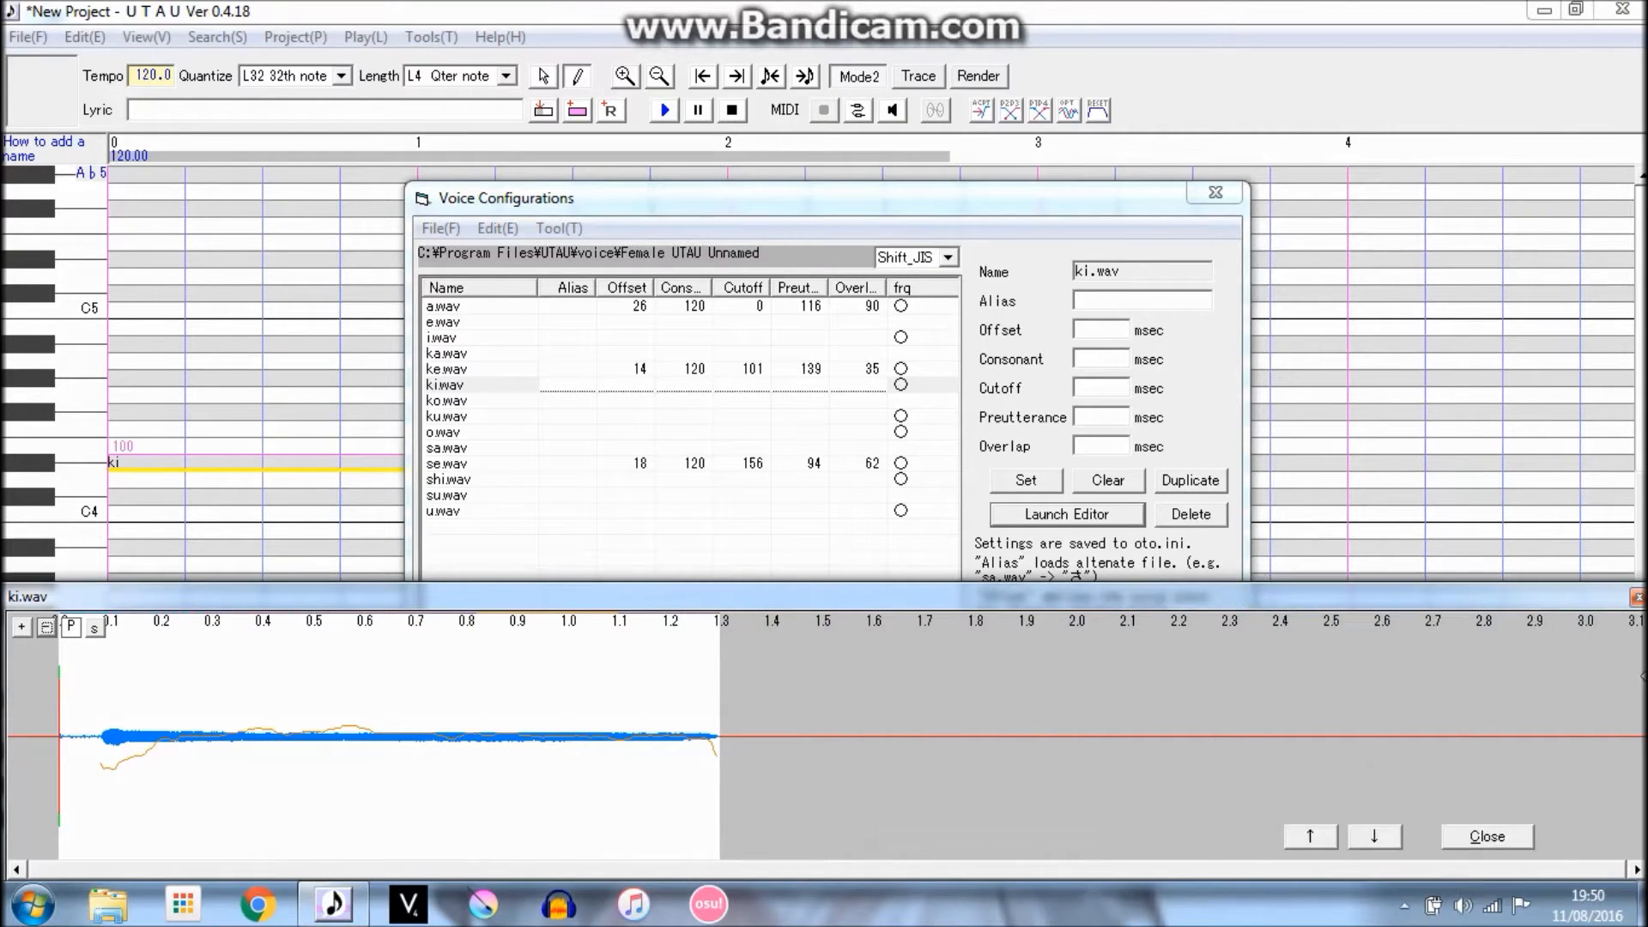
pyautogui.click(21, 627)
pyautogui.click(21, 628)
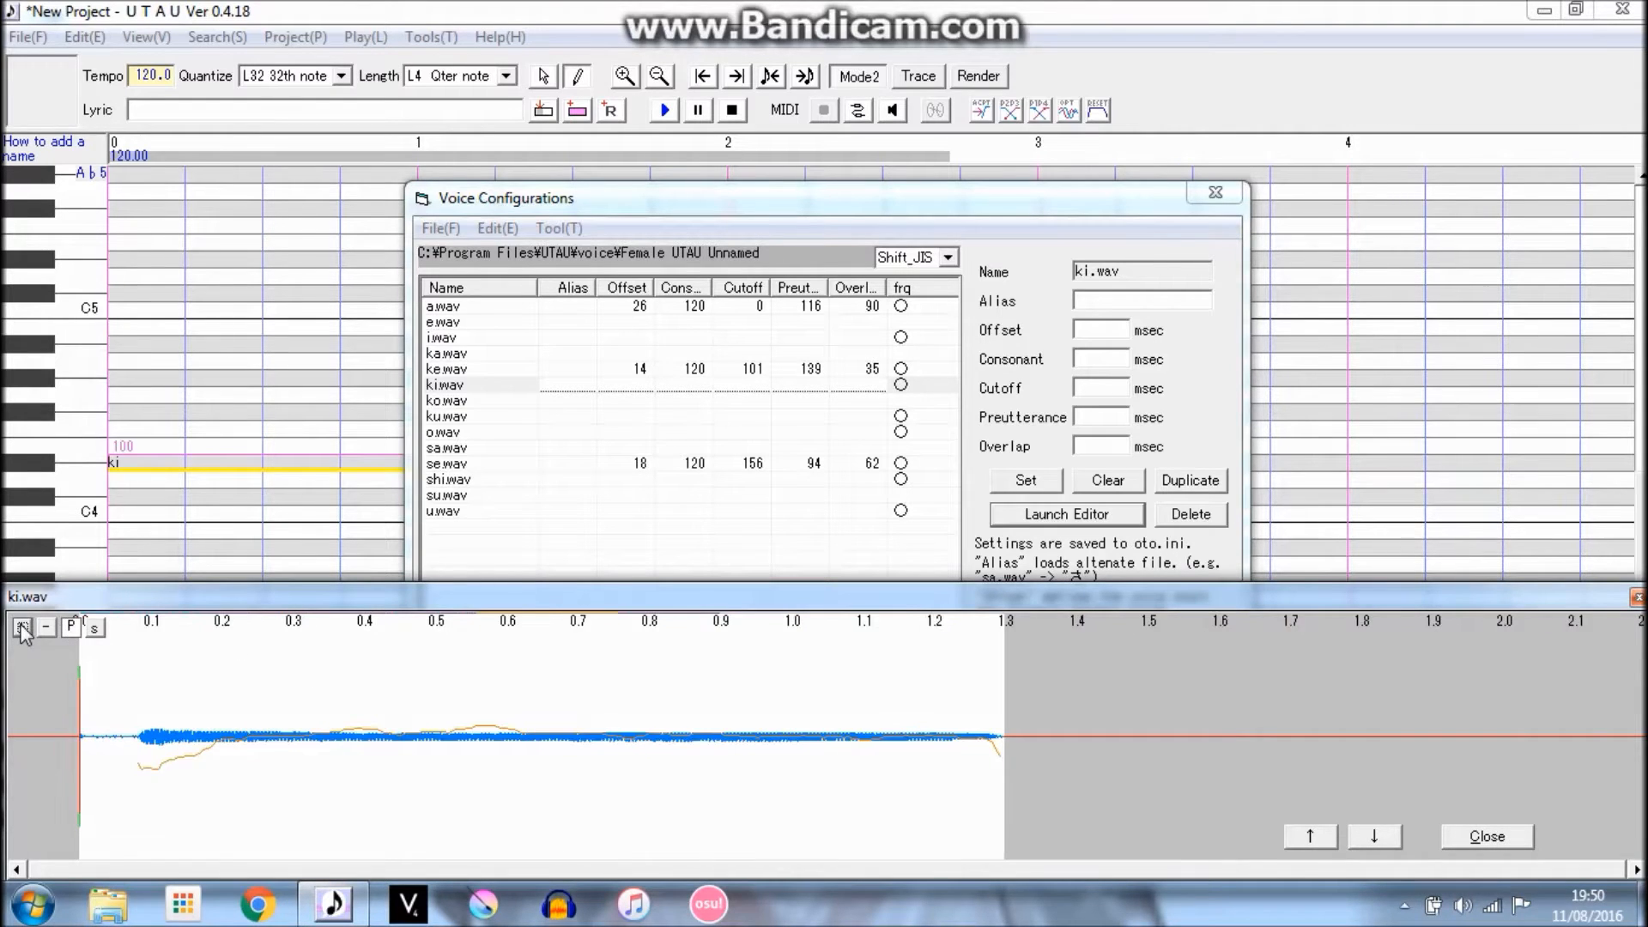
pyautogui.click(21, 628)
pyautogui.click(23, 627)
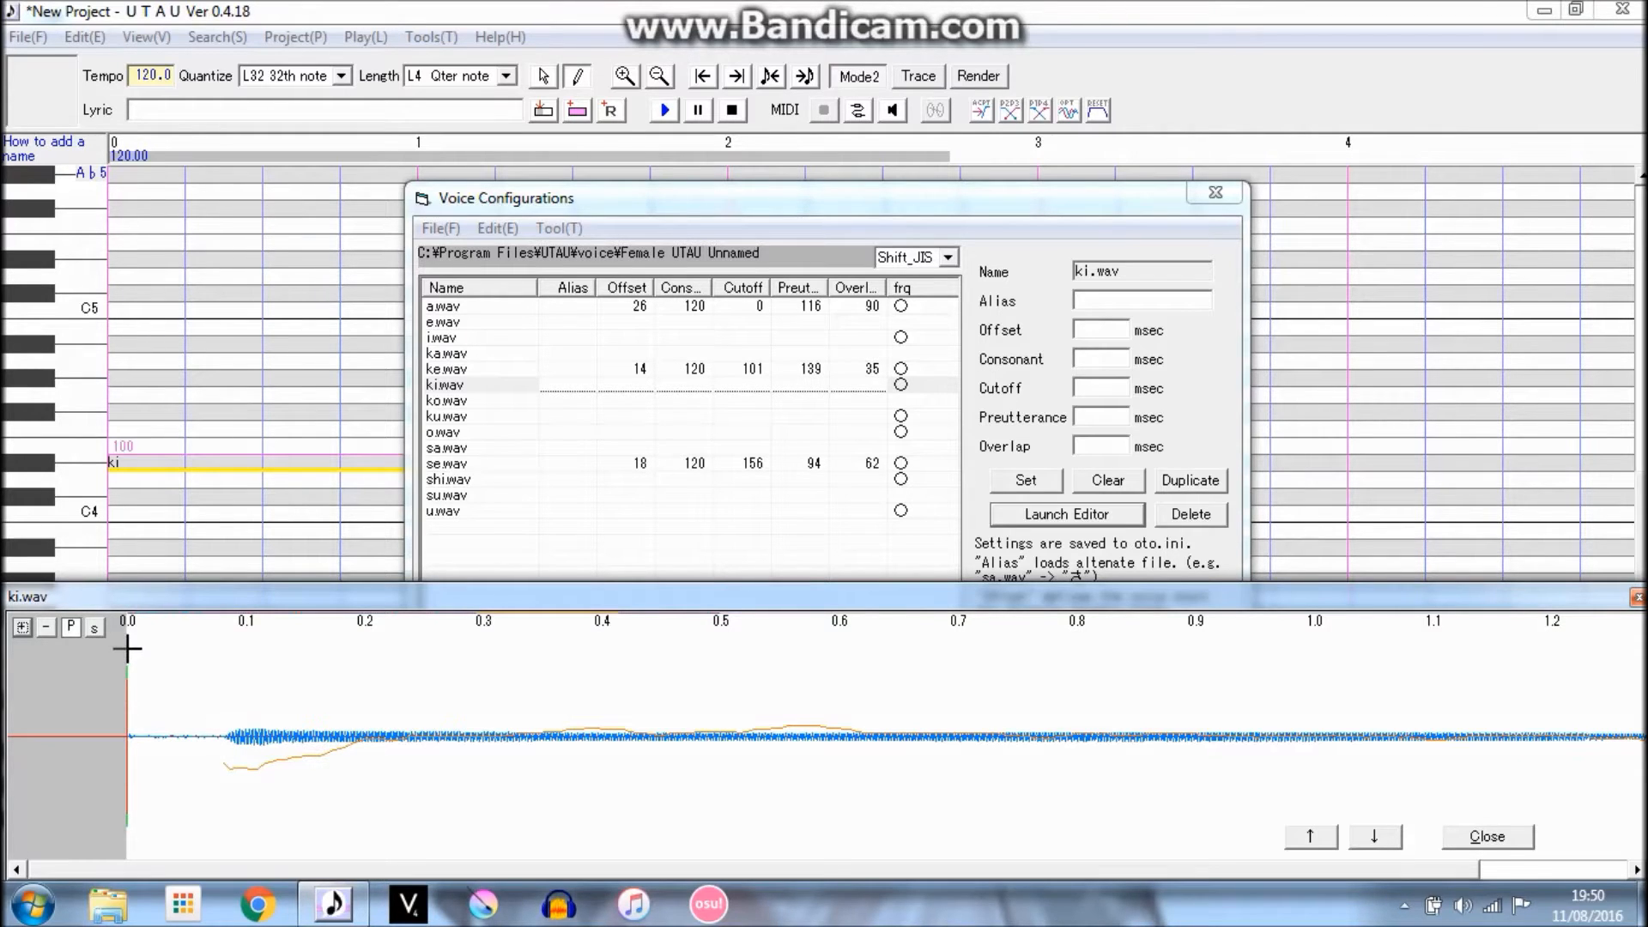
# Set ki.wav's offset to 82 ms, where the sound begins, and its consonant region to 135 ms.
pyautogui.moveTo(127, 649); pyautogui.dragTo(223, 662)
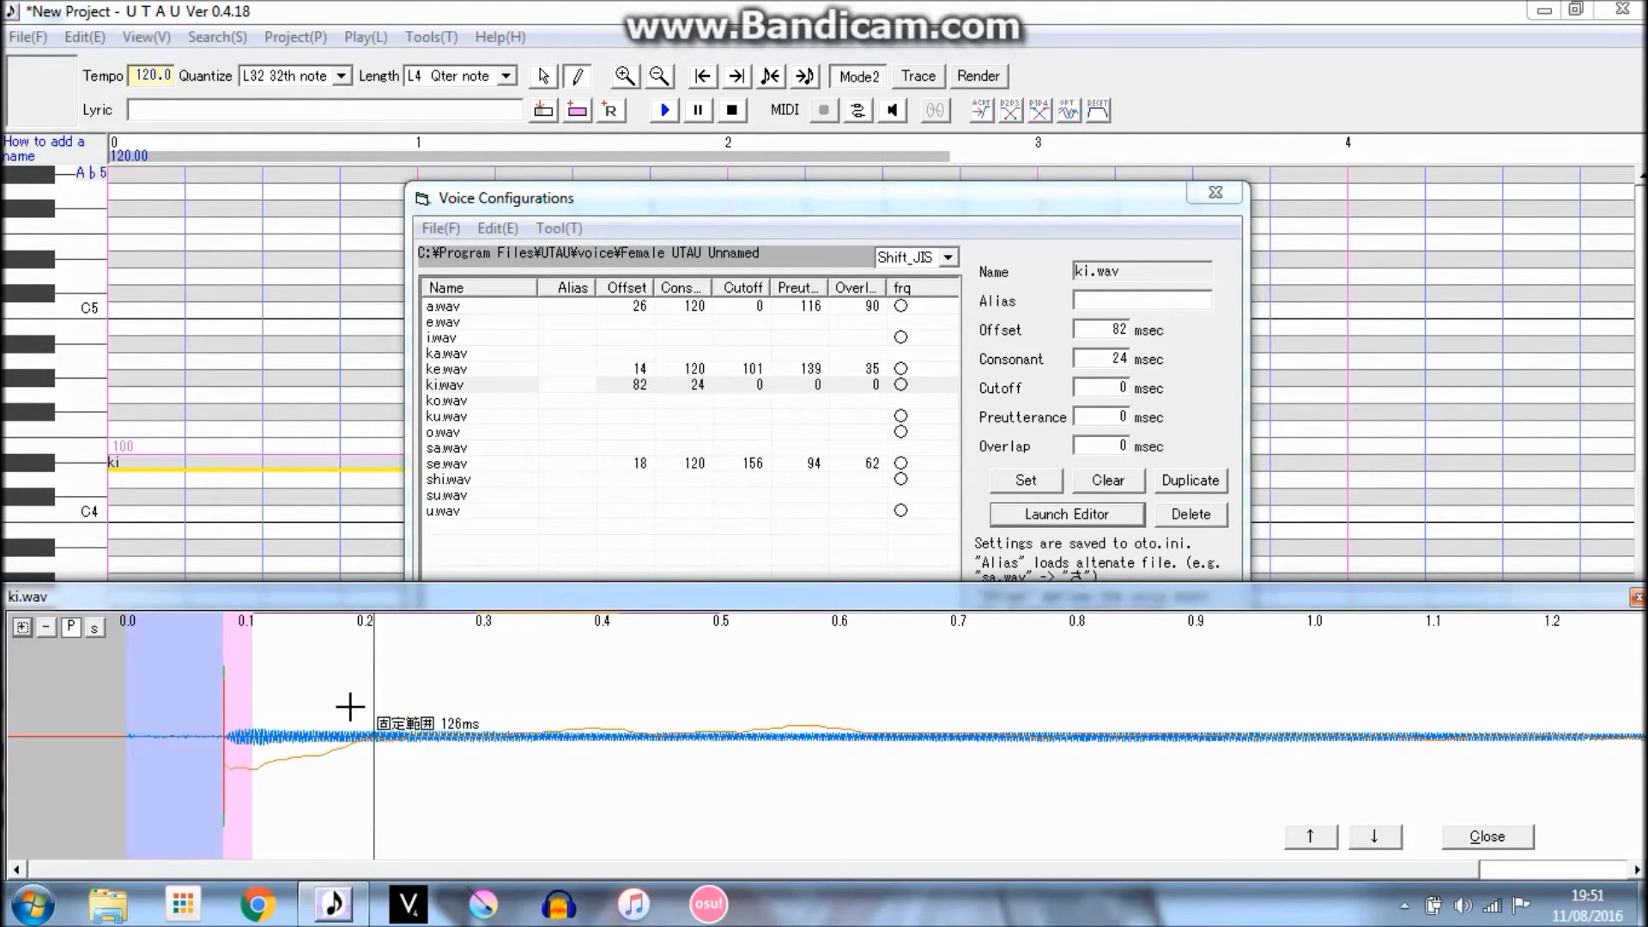
pyautogui.click(372, 728)
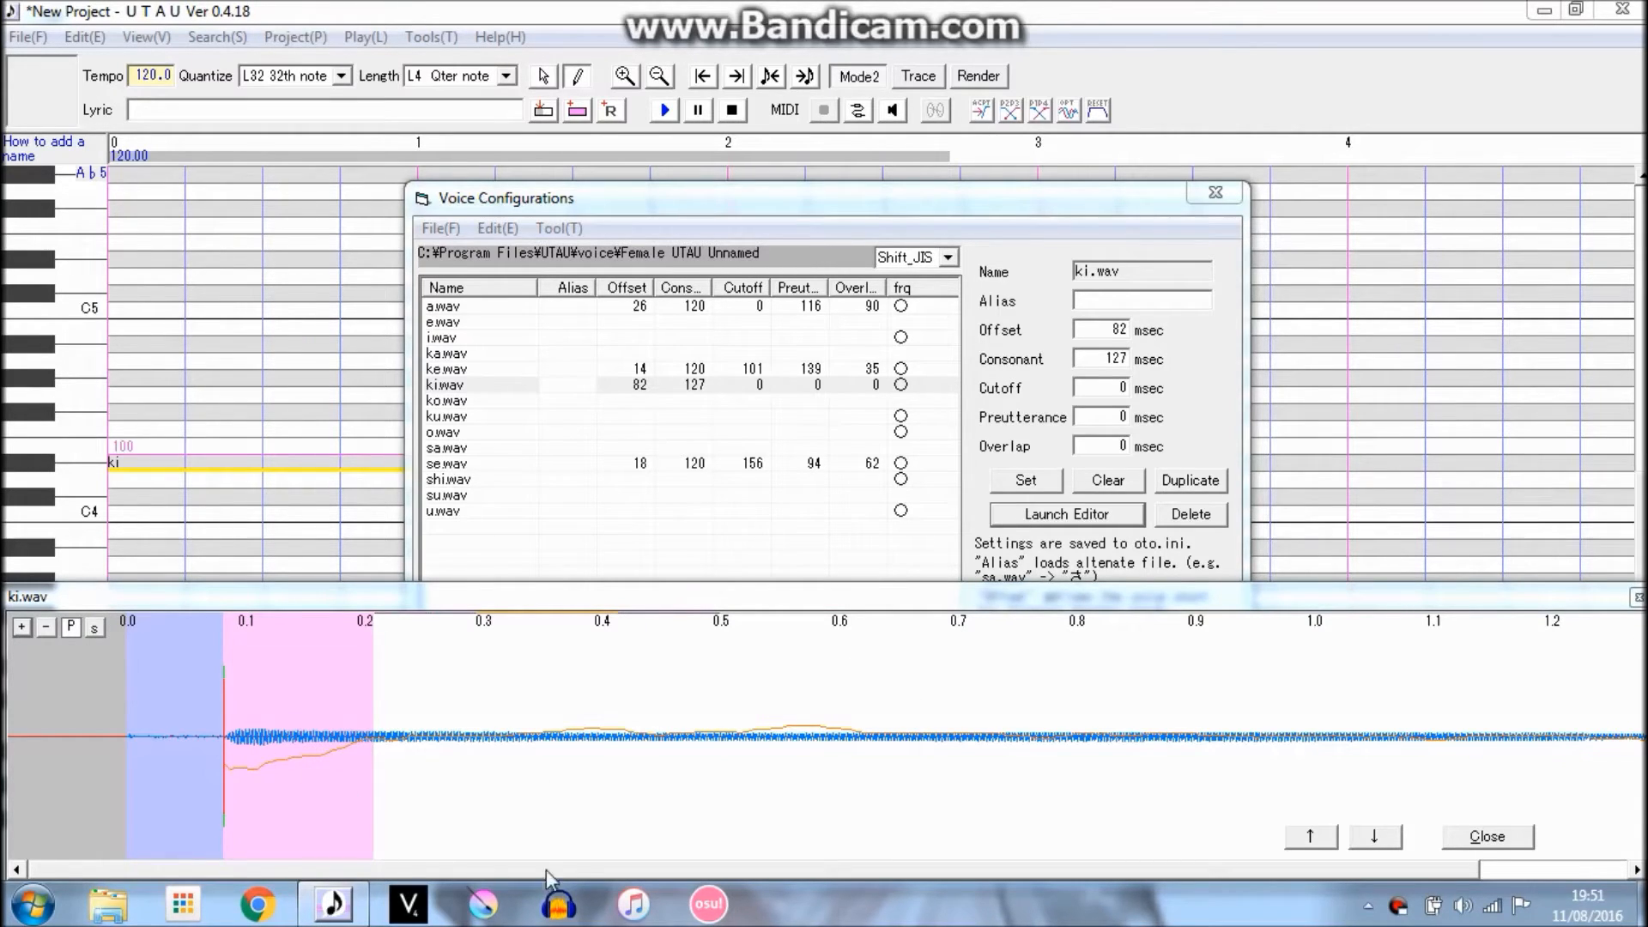
pyautogui.moveTo(587, 865); pyautogui.dragTo(620, 886)
pyautogui.click(1538, 867)
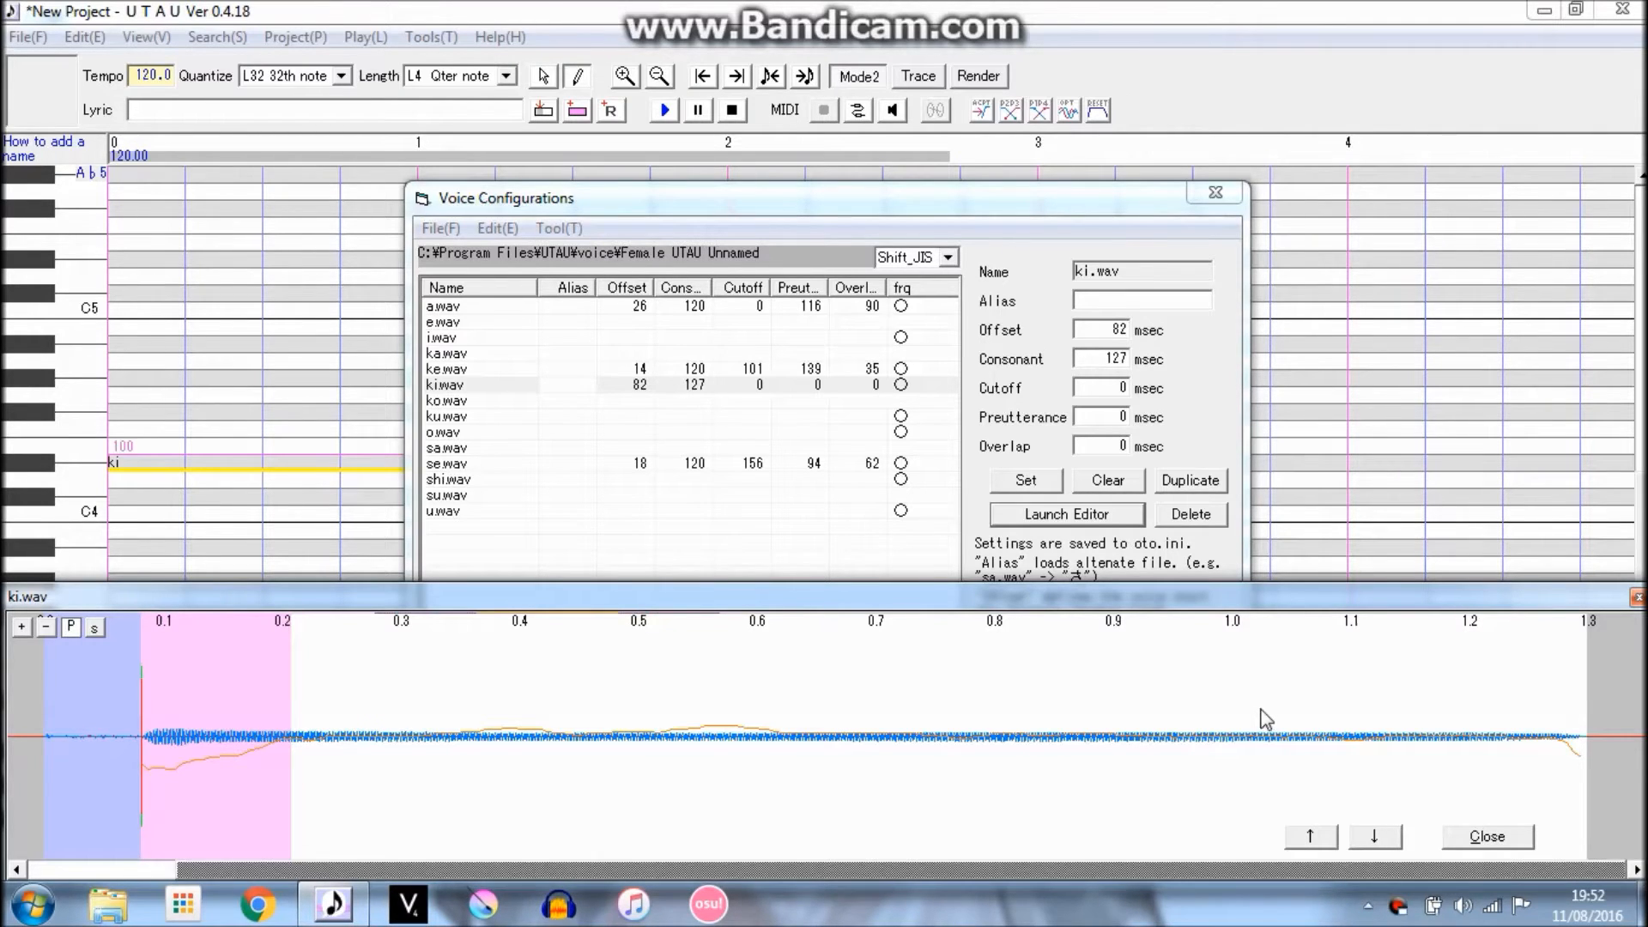
pyautogui.moveTo(291, 698)
pyautogui.mouseDown()
pyautogui.moveTo(316, 698)
pyautogui.moveTo(301, 702)
pyautogui.mouseUp()
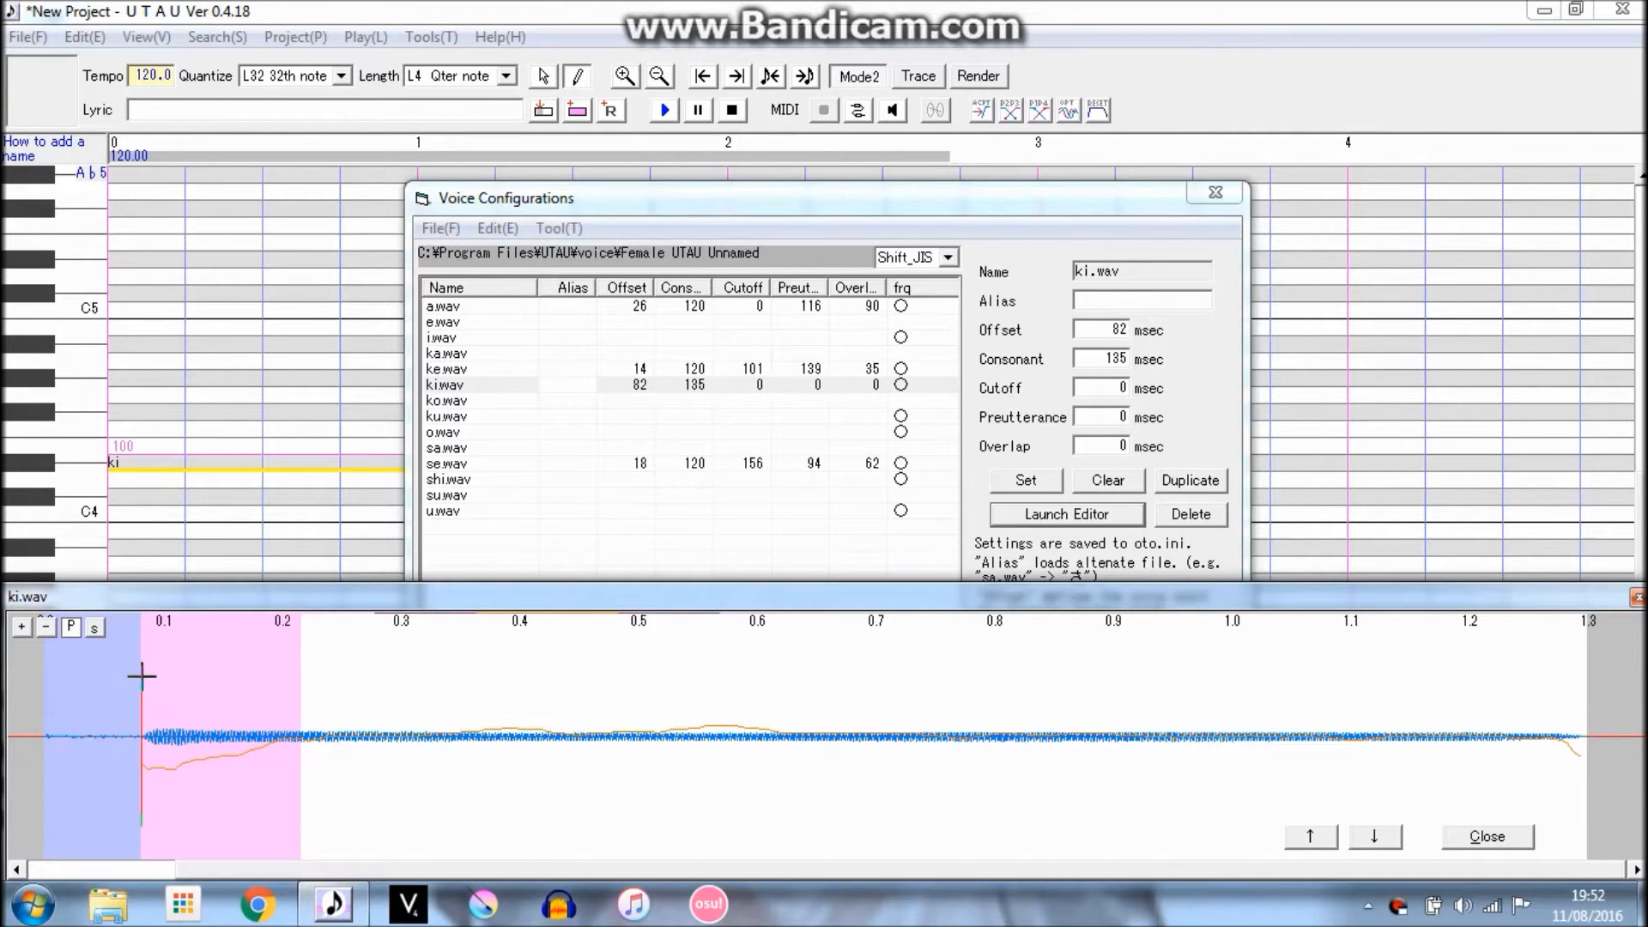
# Set both the preutterance and the overlap of ki.wav to 5 ms, near the start of the consonant region.
pyautogui.moveTo(142, 675); pyautogui.dragTo(186, 687)
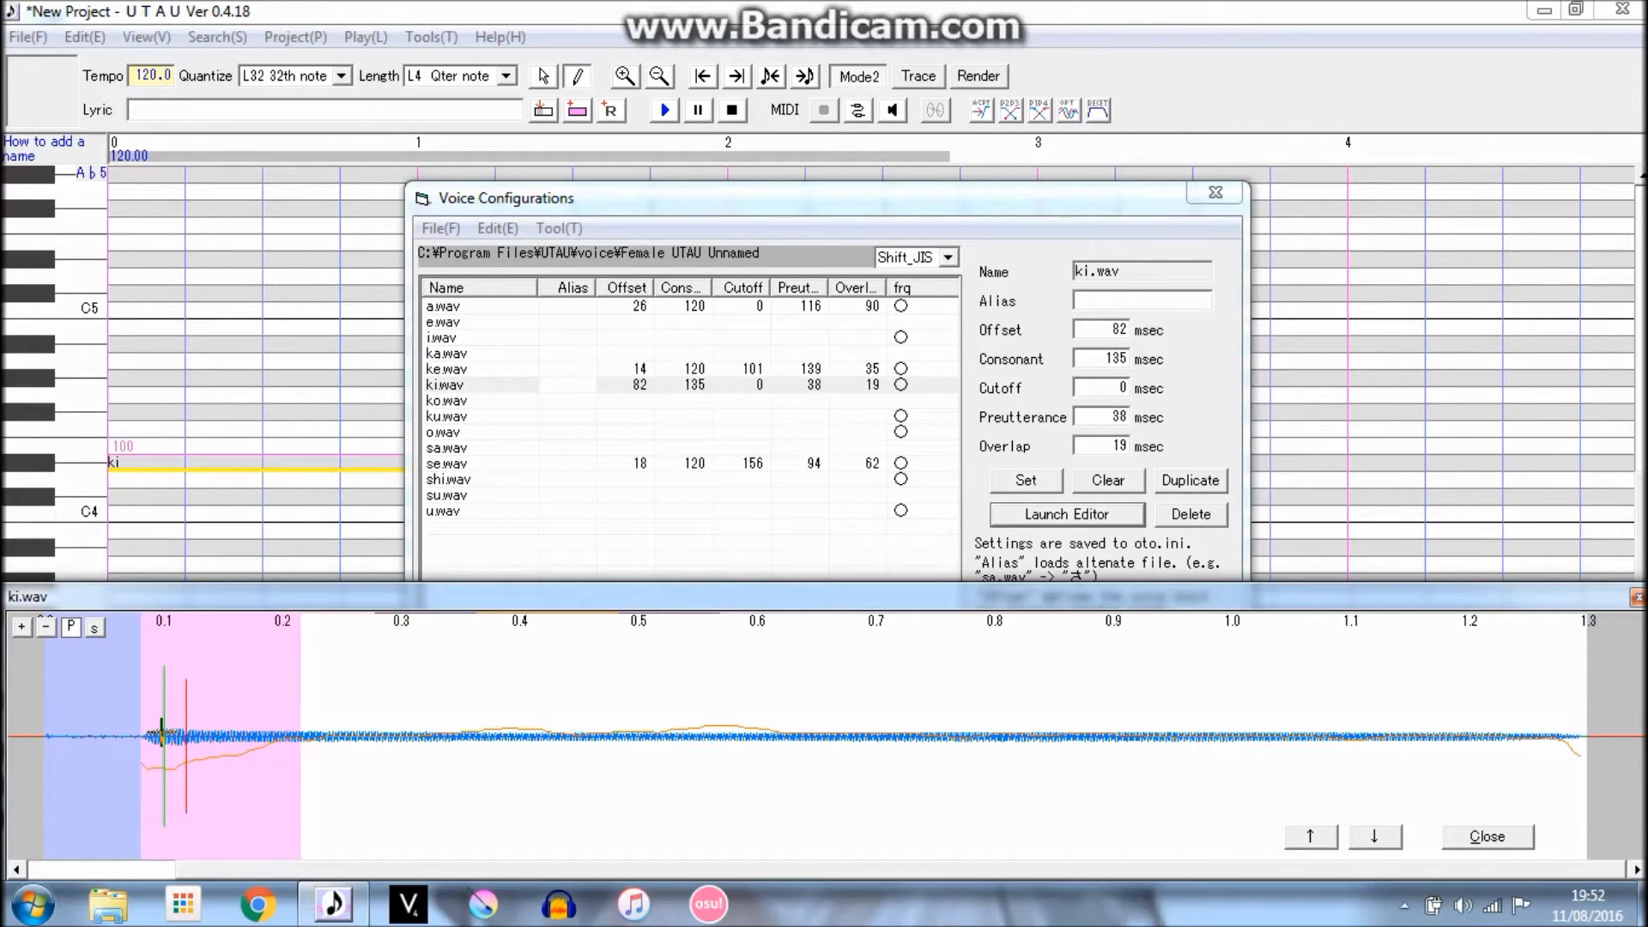
pyautogui.moveTo(165, 761)
pyautogui.moveTo(165, 762); pyautogui.dragTo(144, 773)
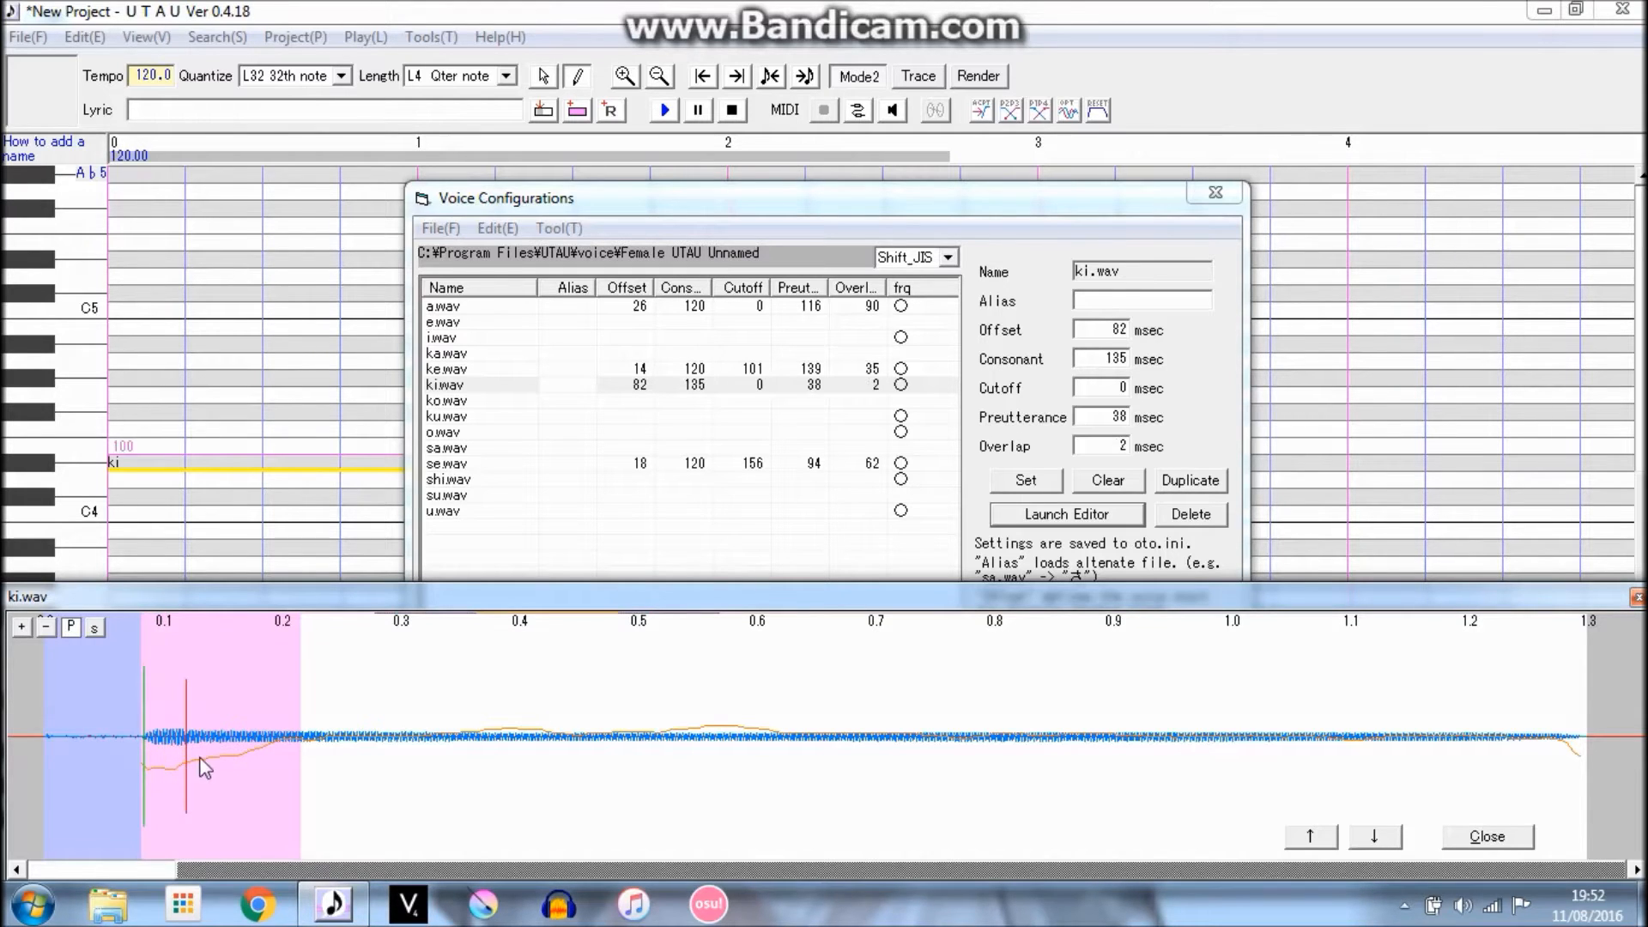
pyautogui.moveTo(162, 766); pyautogui.dragTo(145, 775)
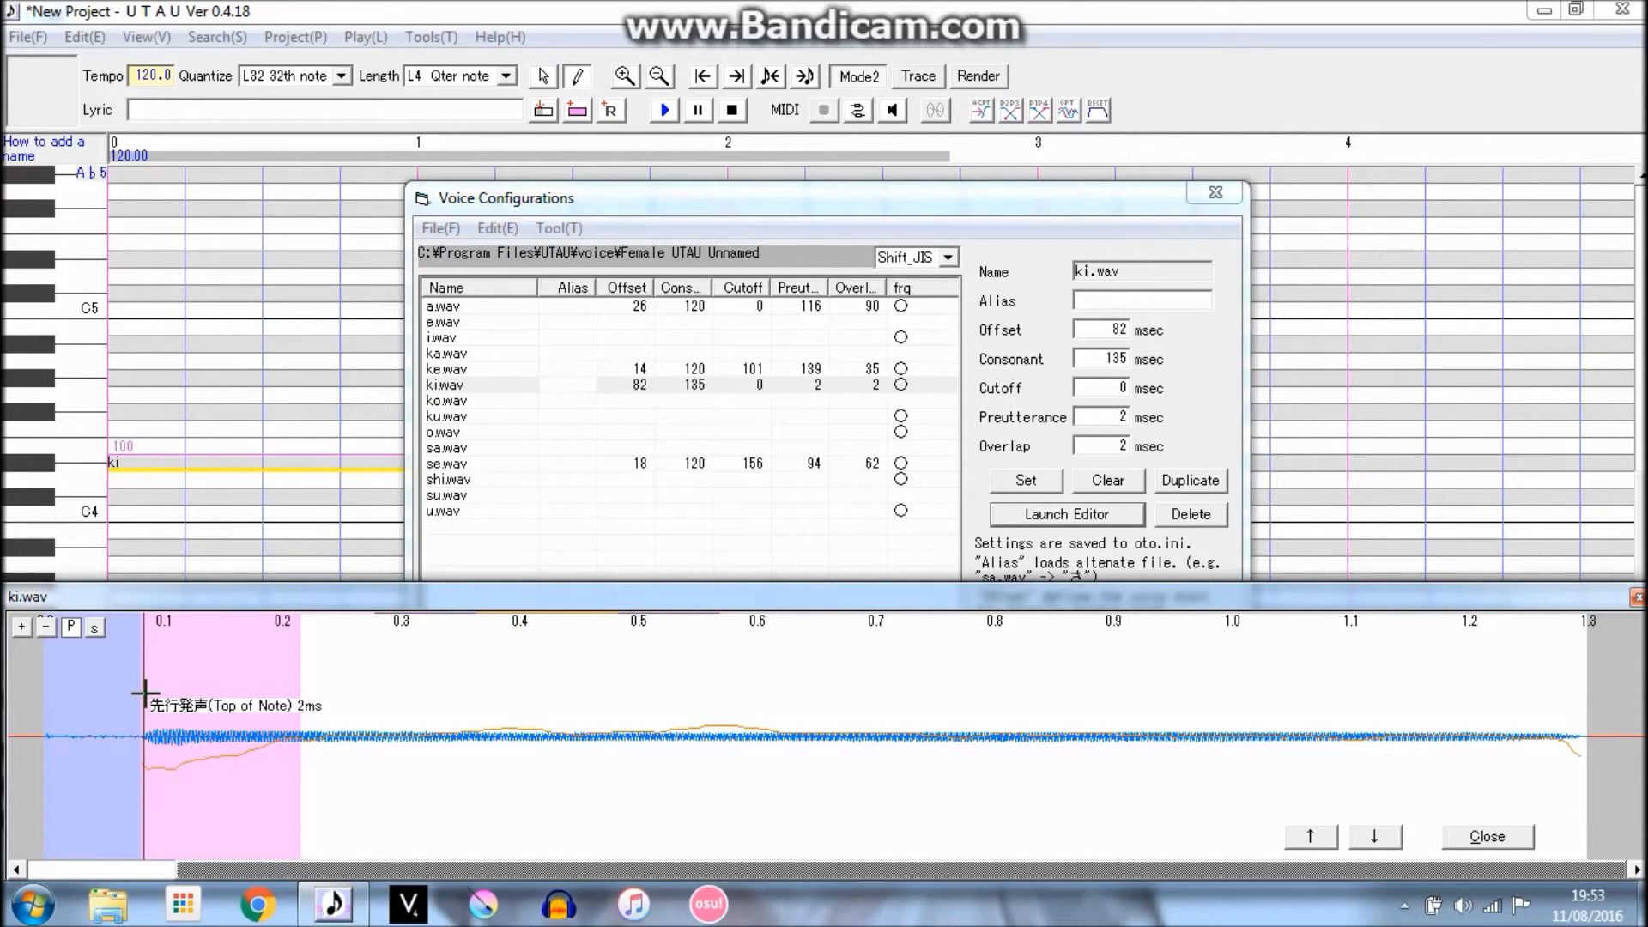
pyautogui.moveTo(145, 692); pyautogui.dragTo(144, 693)
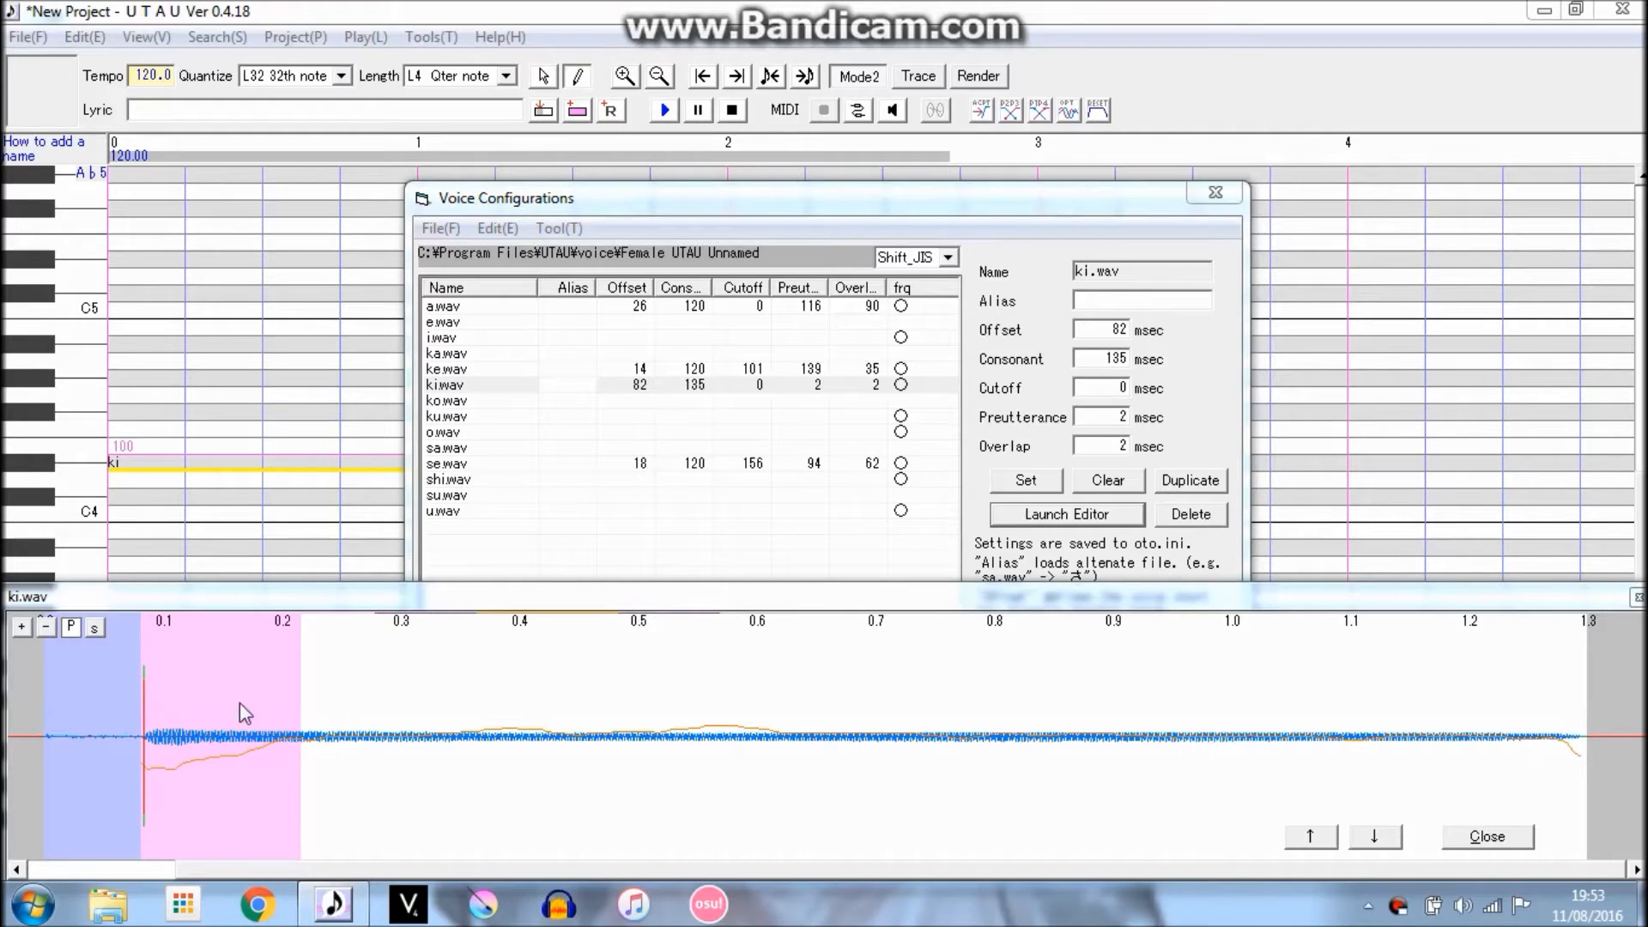
pyautogui.moveTo(147, 671); pyautogui.dragTo(249, 671)
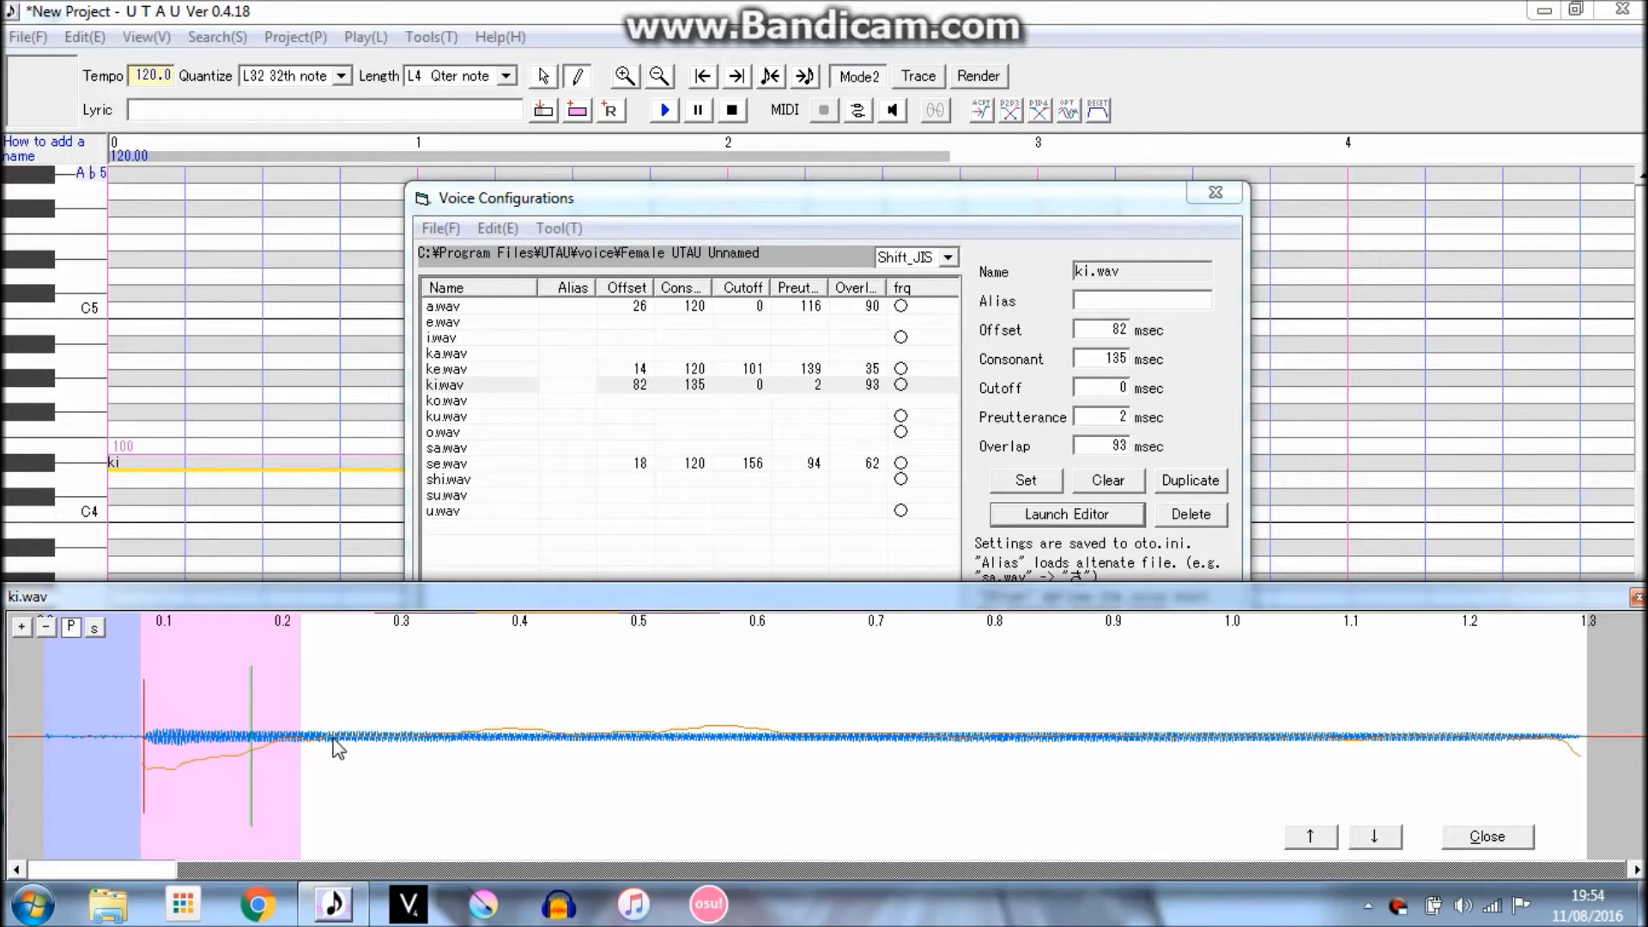
pyautogui.moveTo(248, 703); pyautogui.dragTo(147, 706)
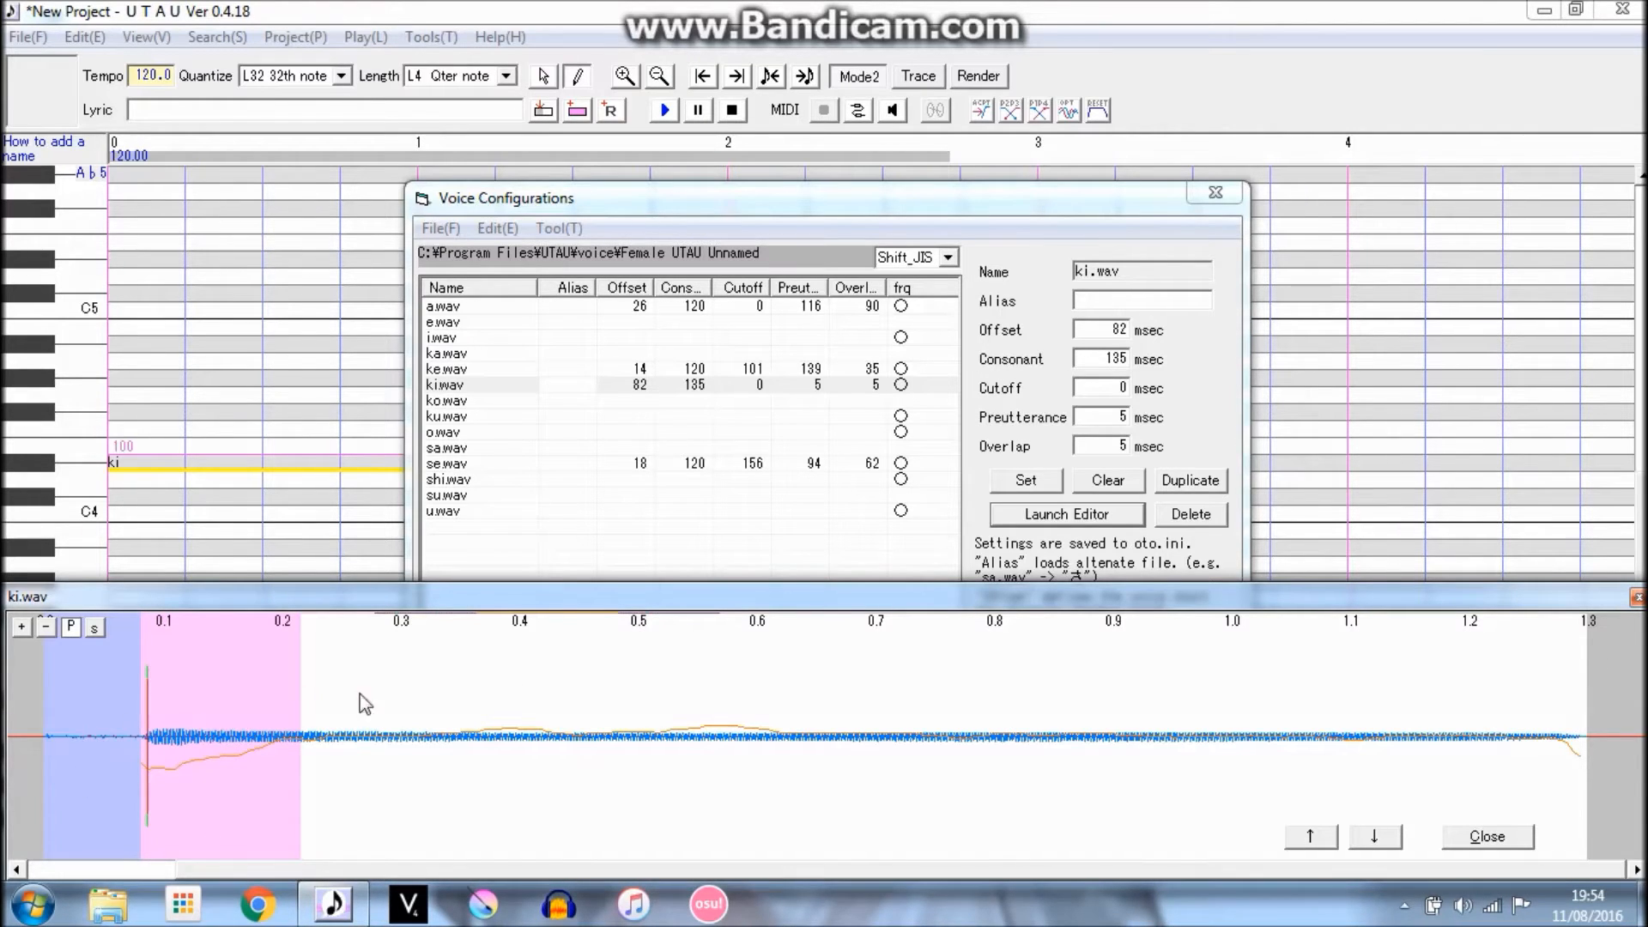
# Set ki.wav's cutoff to 114 ms and save the sample's settings to the voice bank.
pyautogui.doubleClick(44, 633)
pyautogui.click(45, 633)
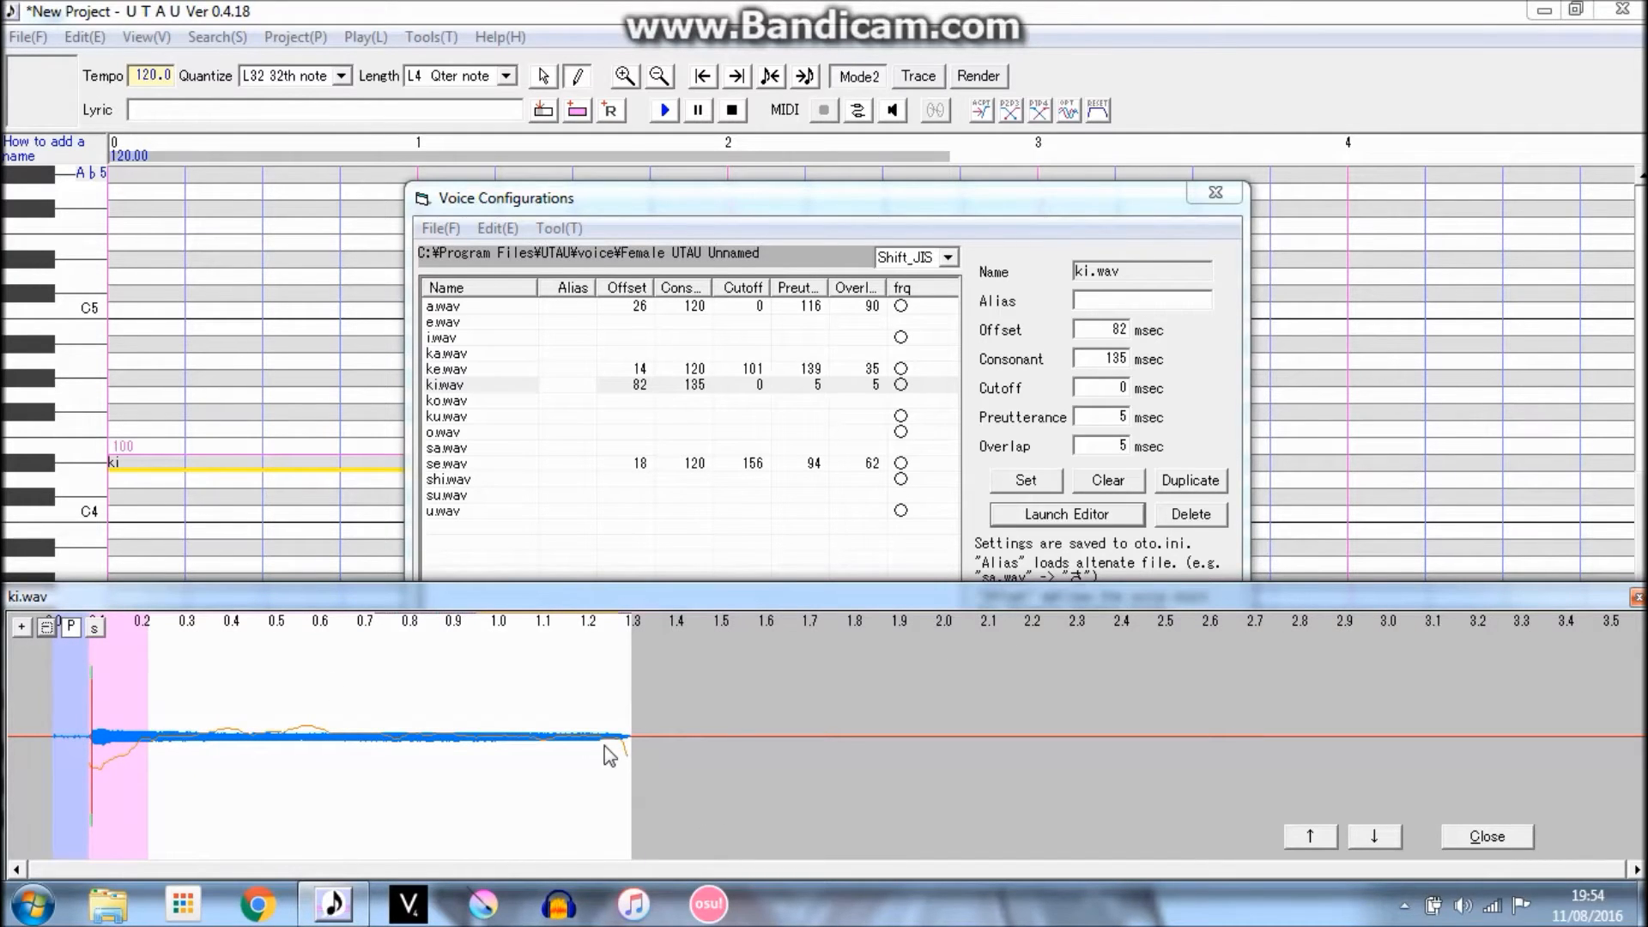
pyautogui.moveTo(633, 744); pyautogui.dragTo(584, 736)
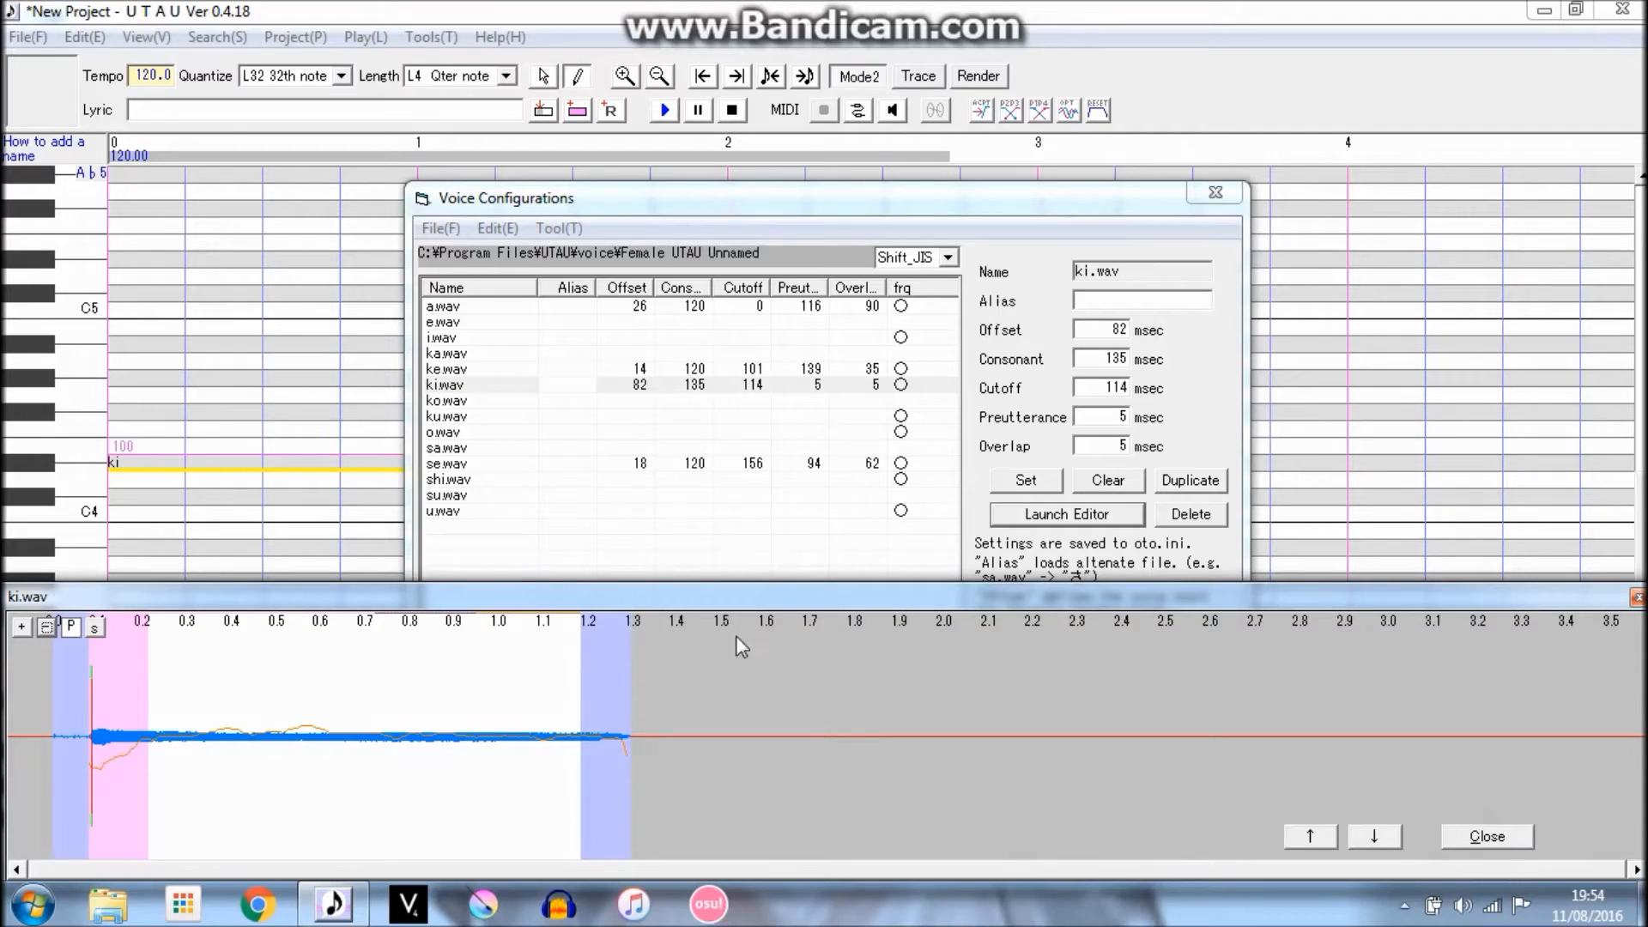
pyautogui.click(1476, 840)
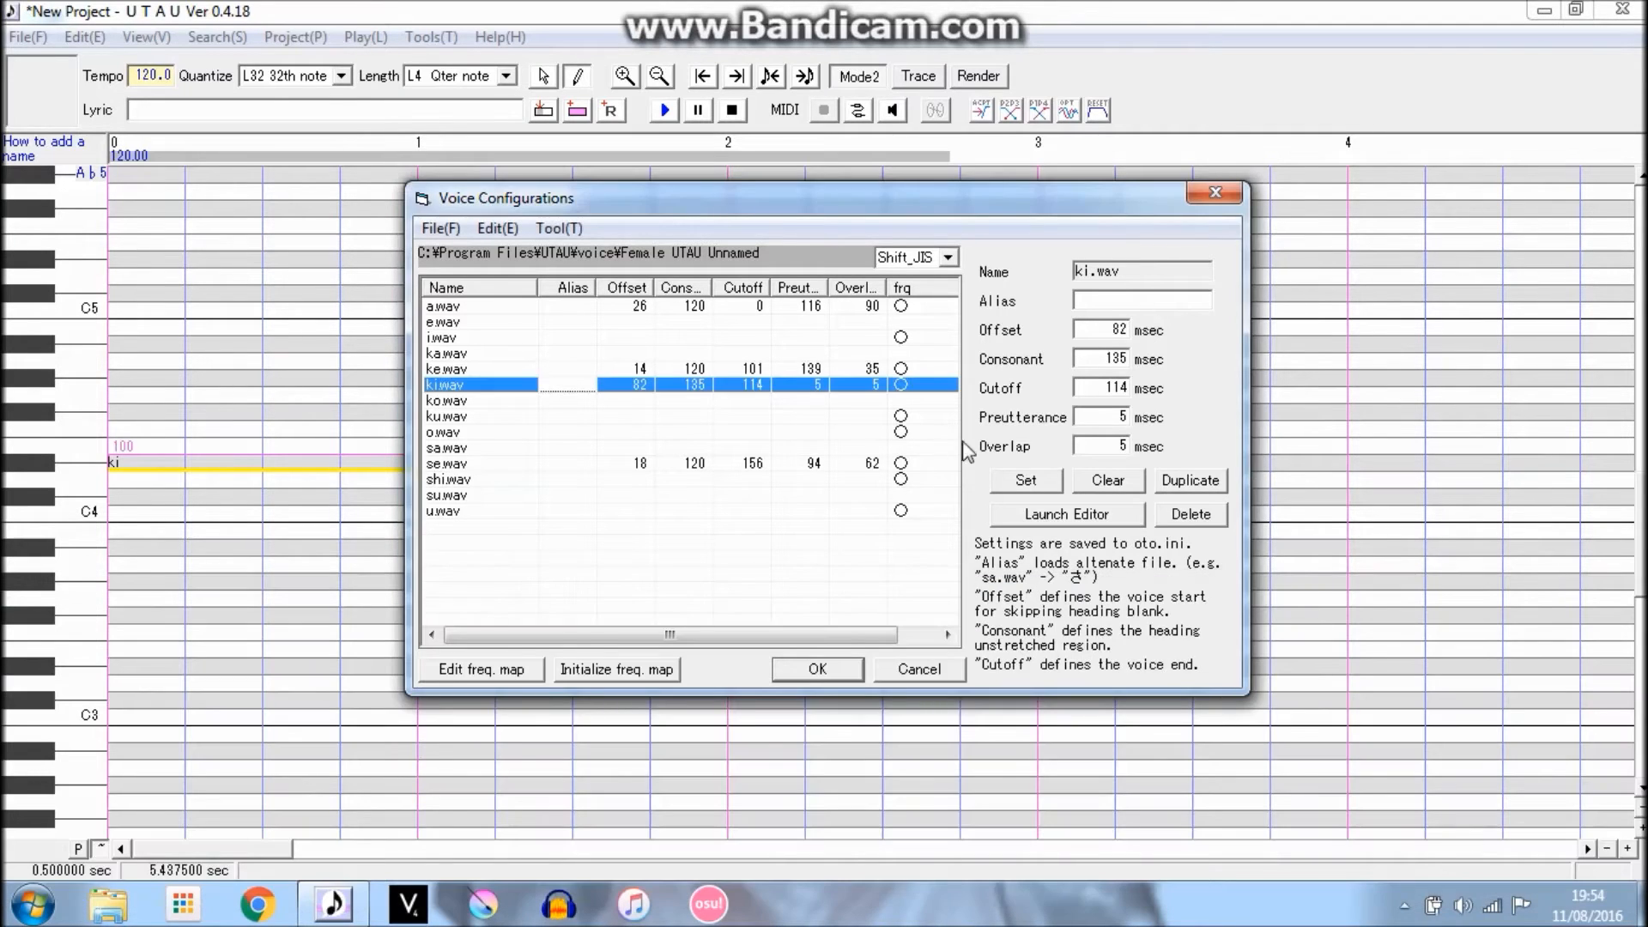
pyautogui.click(1025, 479)
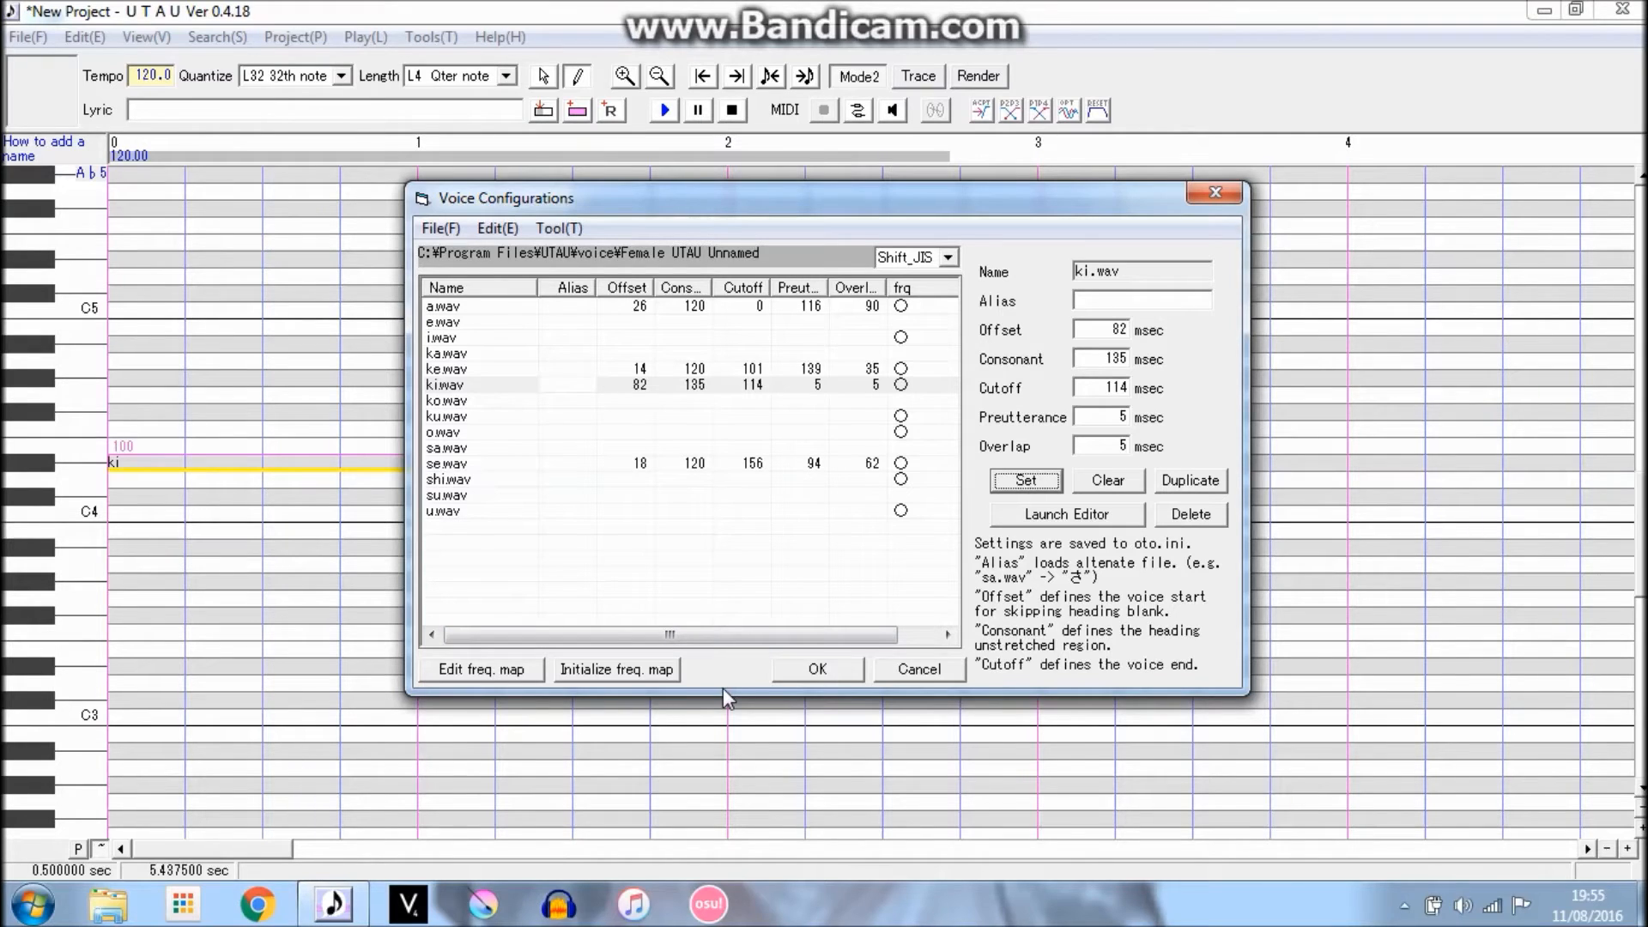
pyautogui.click(797, 674)
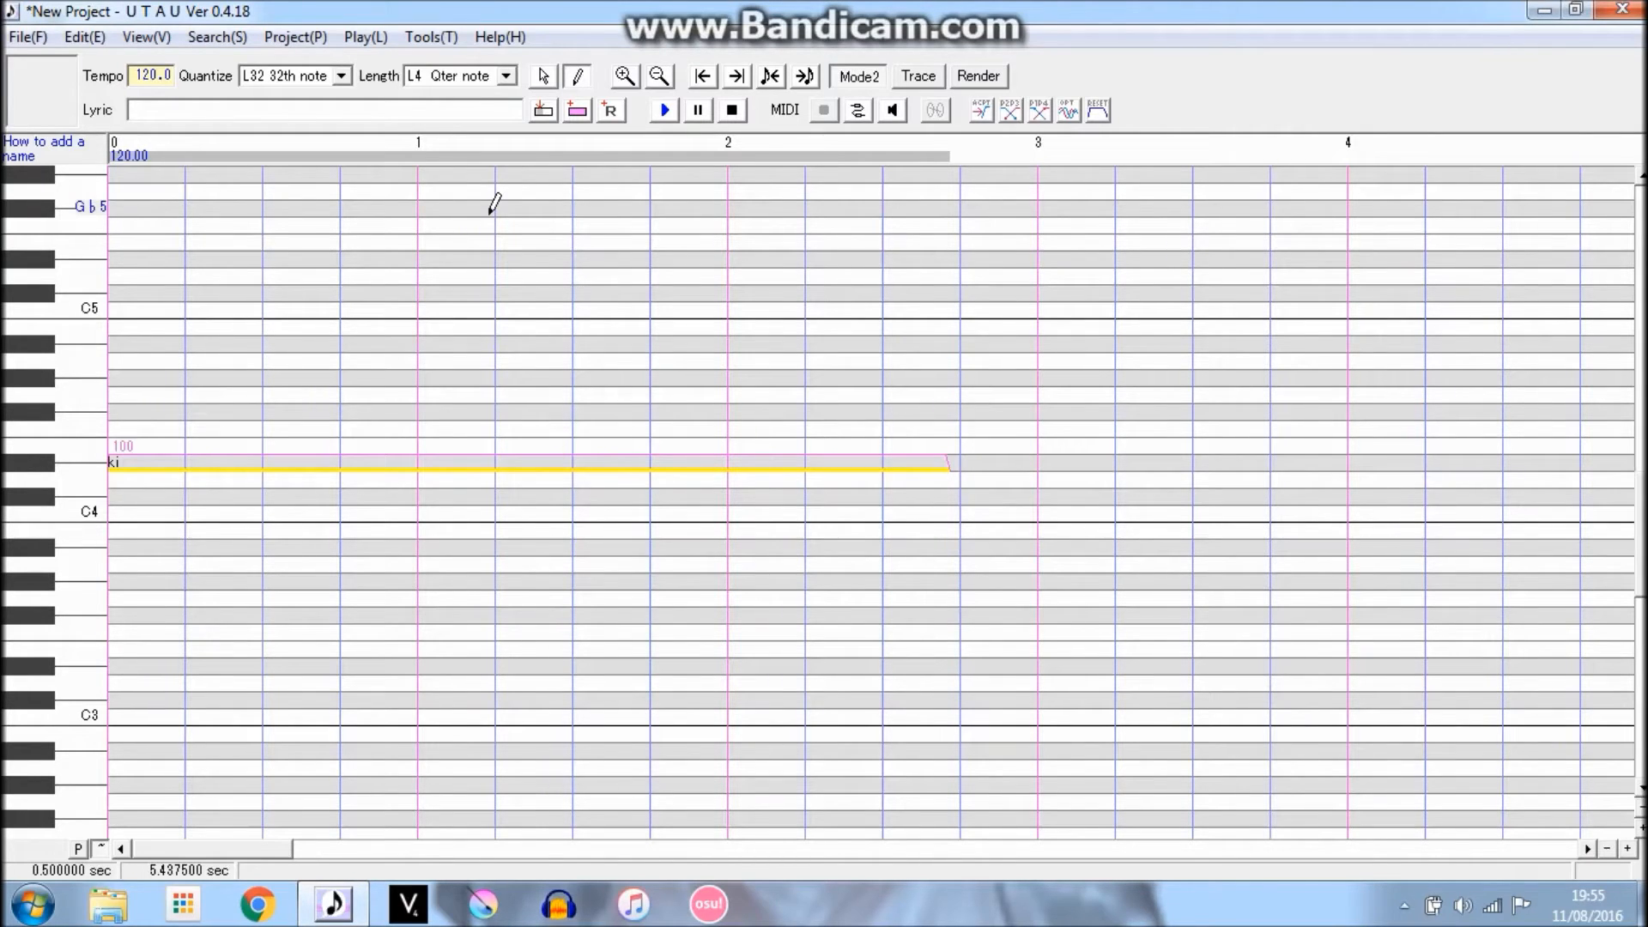
# Look through the voice bank's sample list, including o.wav and shi.wav, for another sample without settings, and close the list.
pyautogui.click(442, 37)
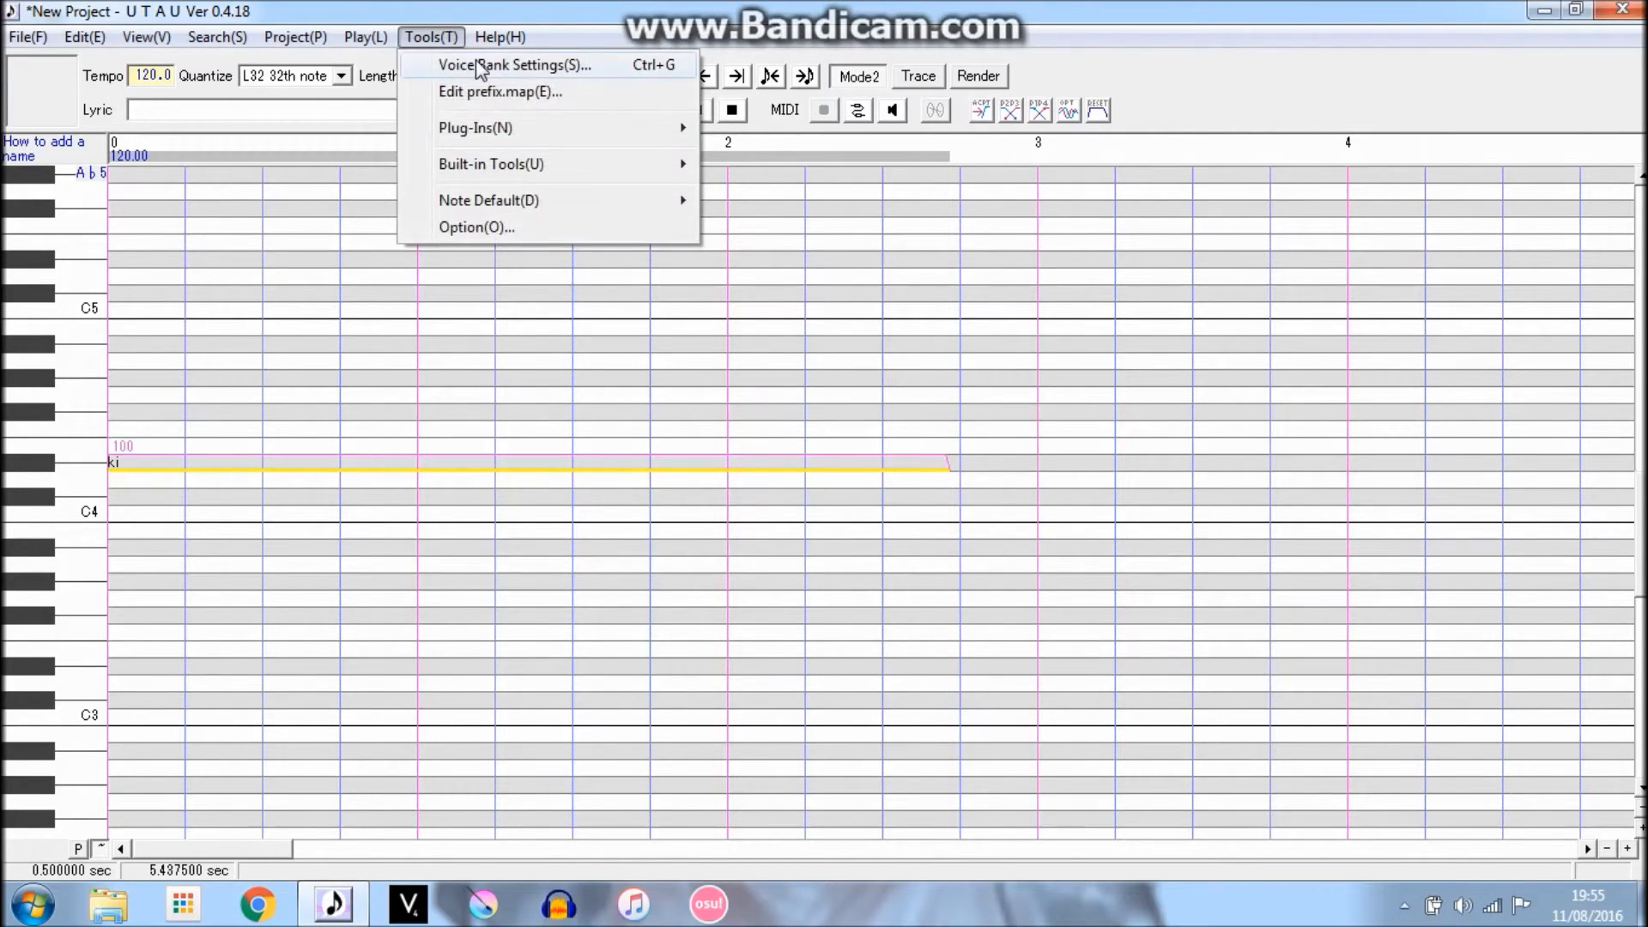
pyautogui.click(478, 67)
pyautogui.click(493, 370)
pyautogui.click(486, 448)
pyautogui.click(474, 496)
pyautogui.click(463, 431)
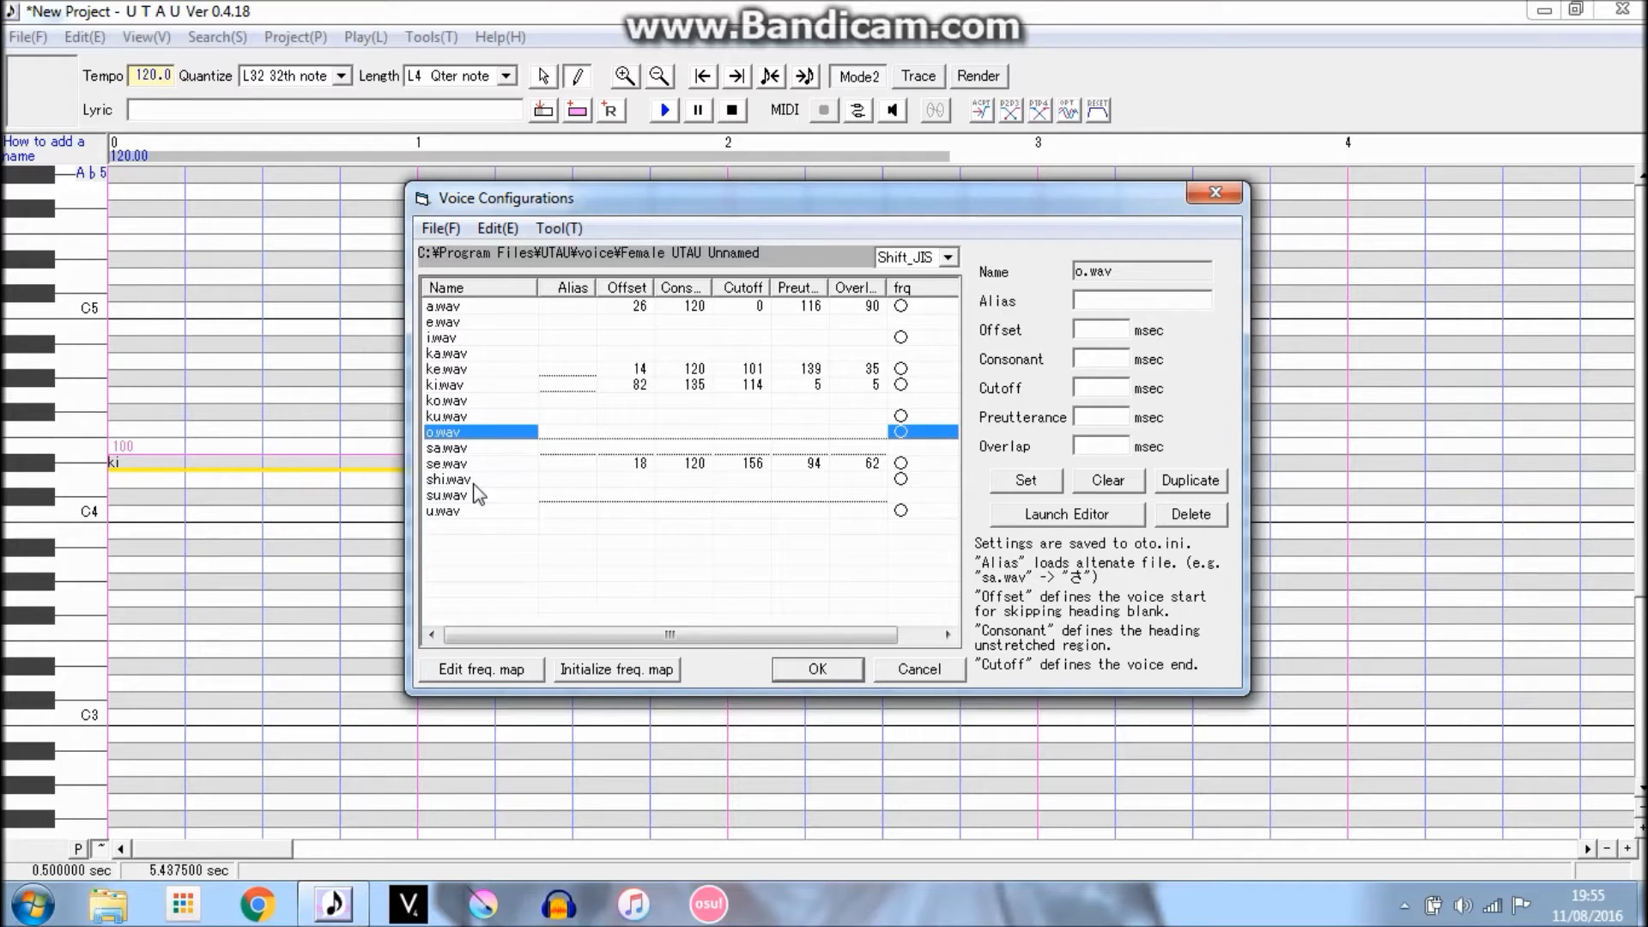
pyautogui.click(474, 485)
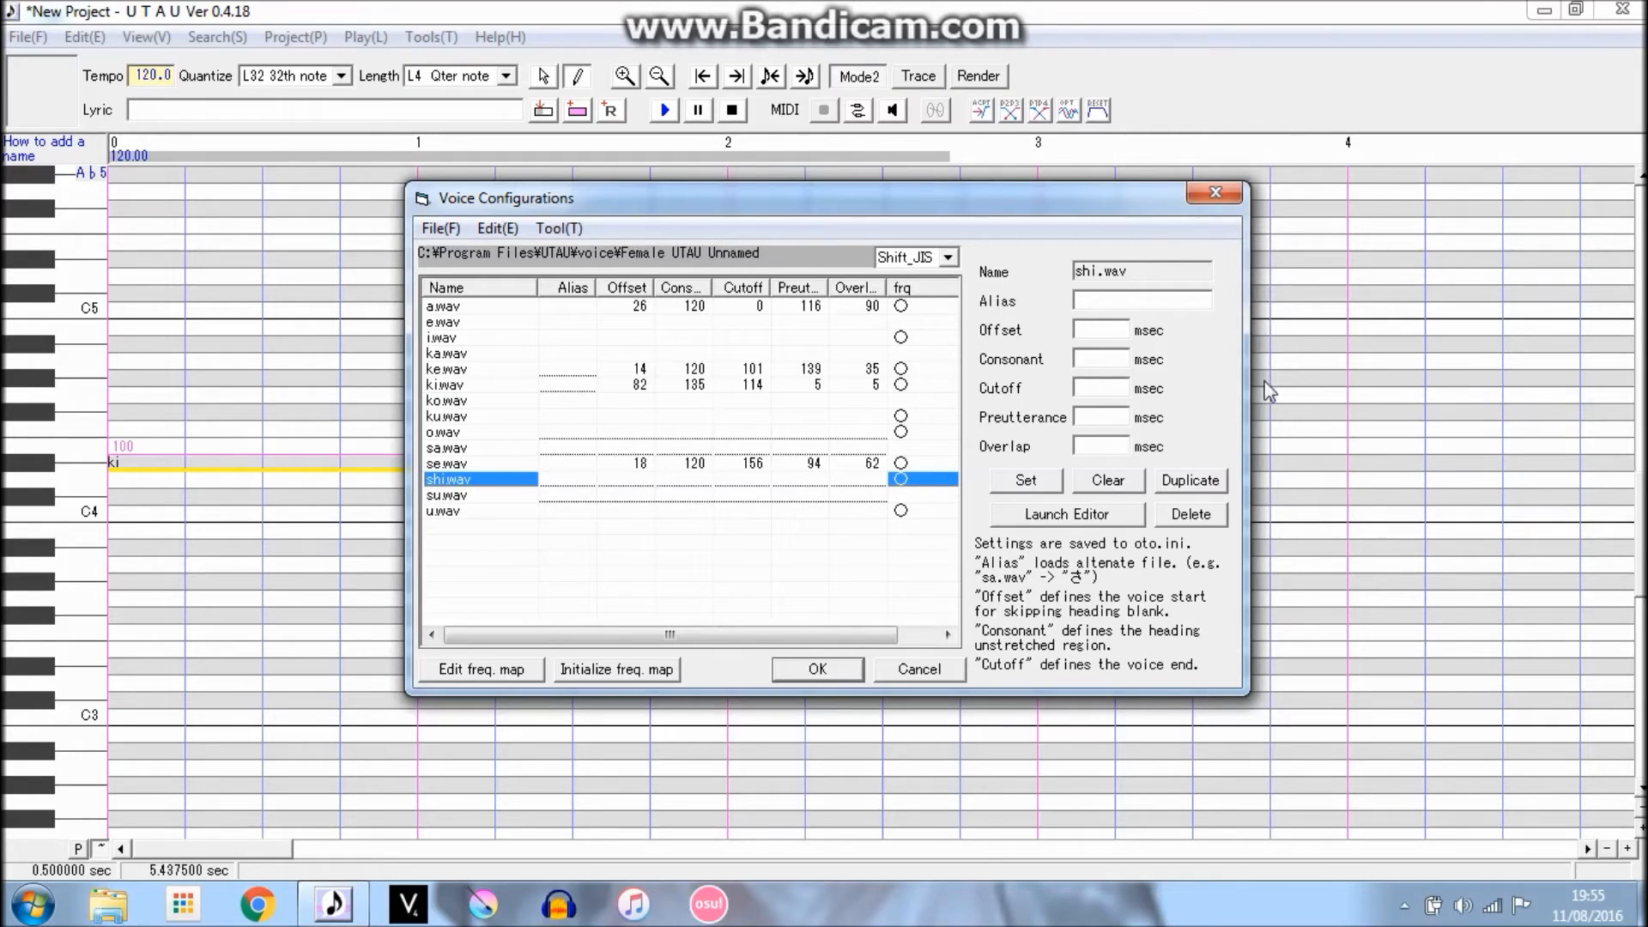
pyautogui.click(1223, 199)
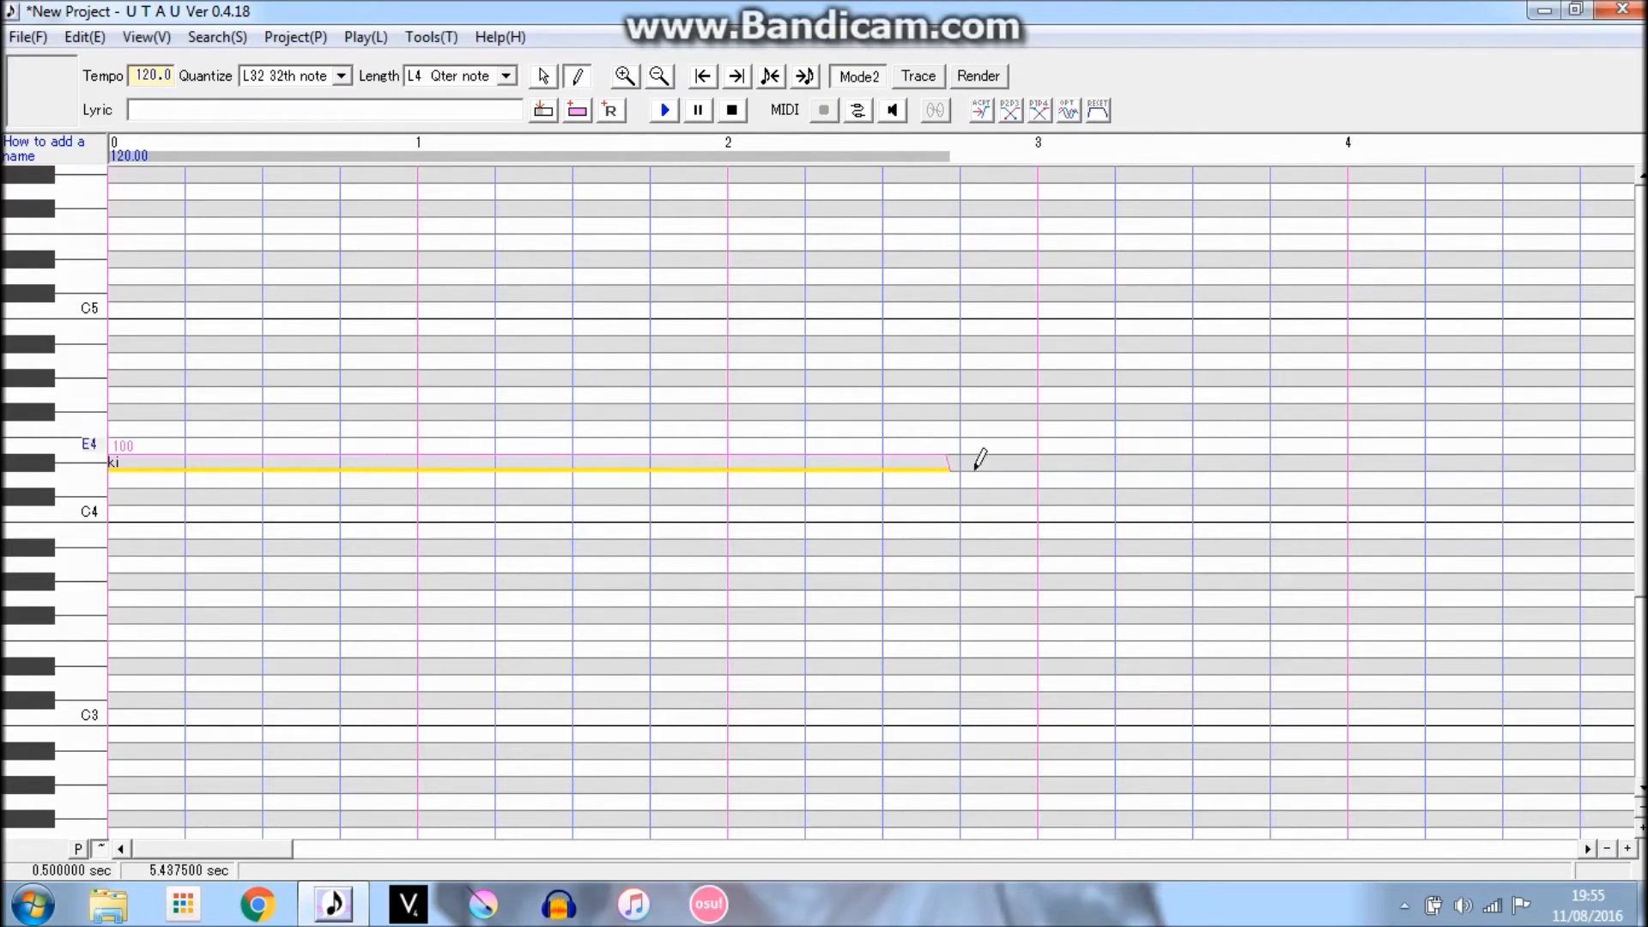
# Draw a D4 note directly after the ki note and extend it to about 7.8 seconds.
pyautogui.moveTo(976, 466)
pyautogui.mouseDown()
pyautogui.moveTo(1472, 397)
pyautogui.moveTo(1622, 448)
pyautogui.moveTo(1623, 481)
pyautogui.mouseUp()
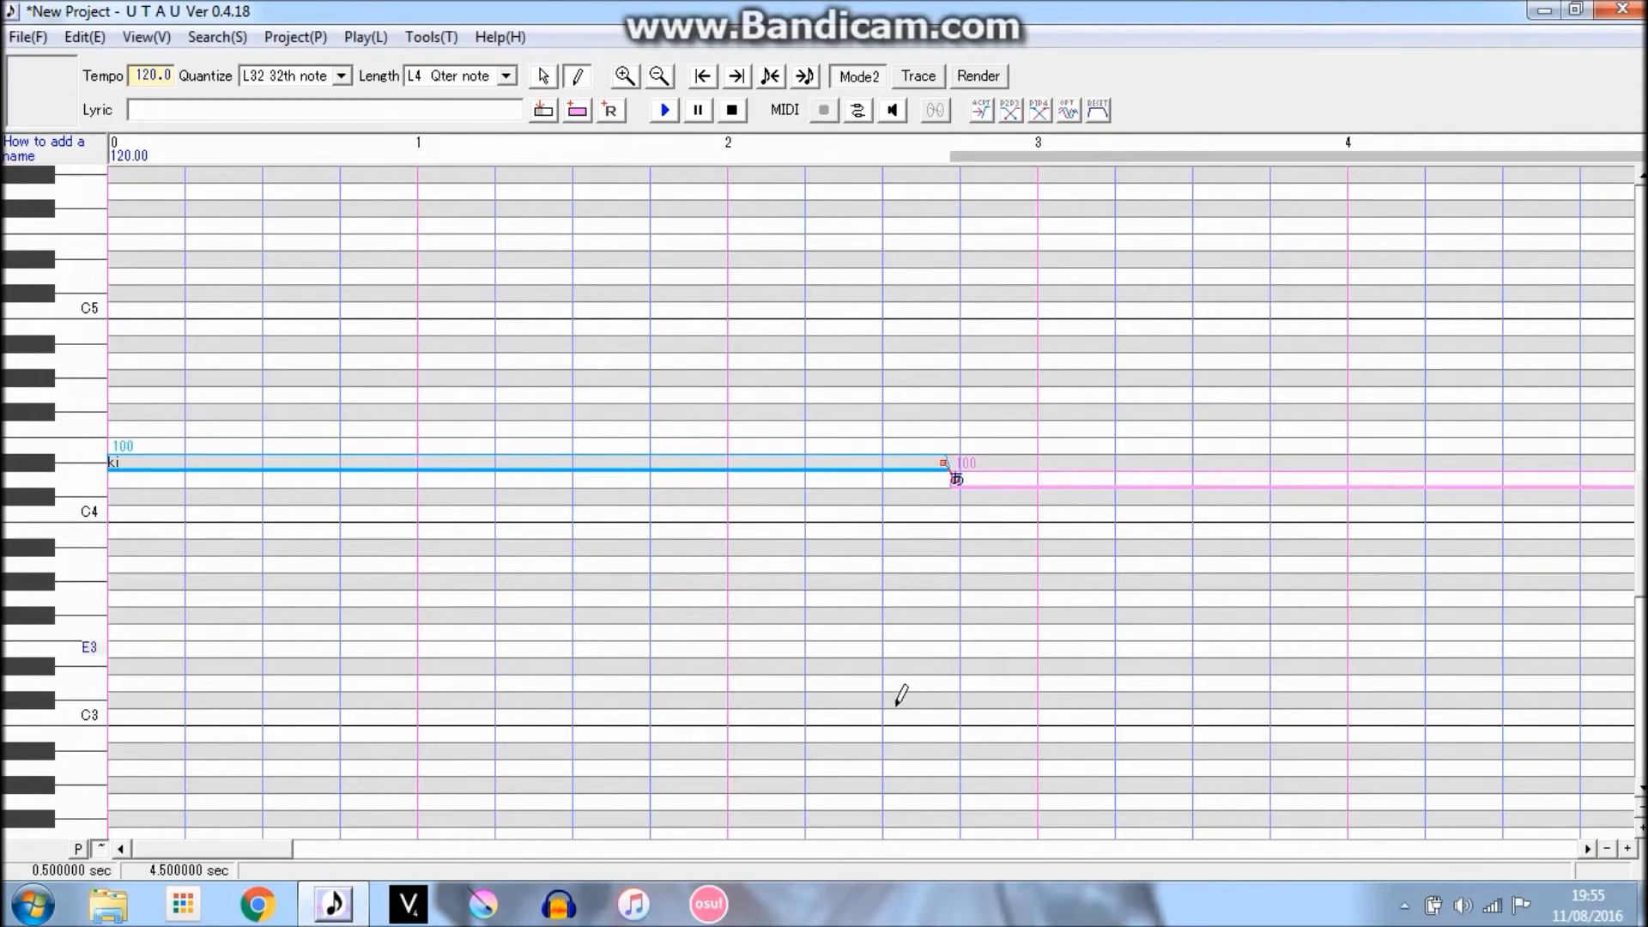
pyautogui.moveTo(292, 848); pyautogui.dragTo(577, 848)
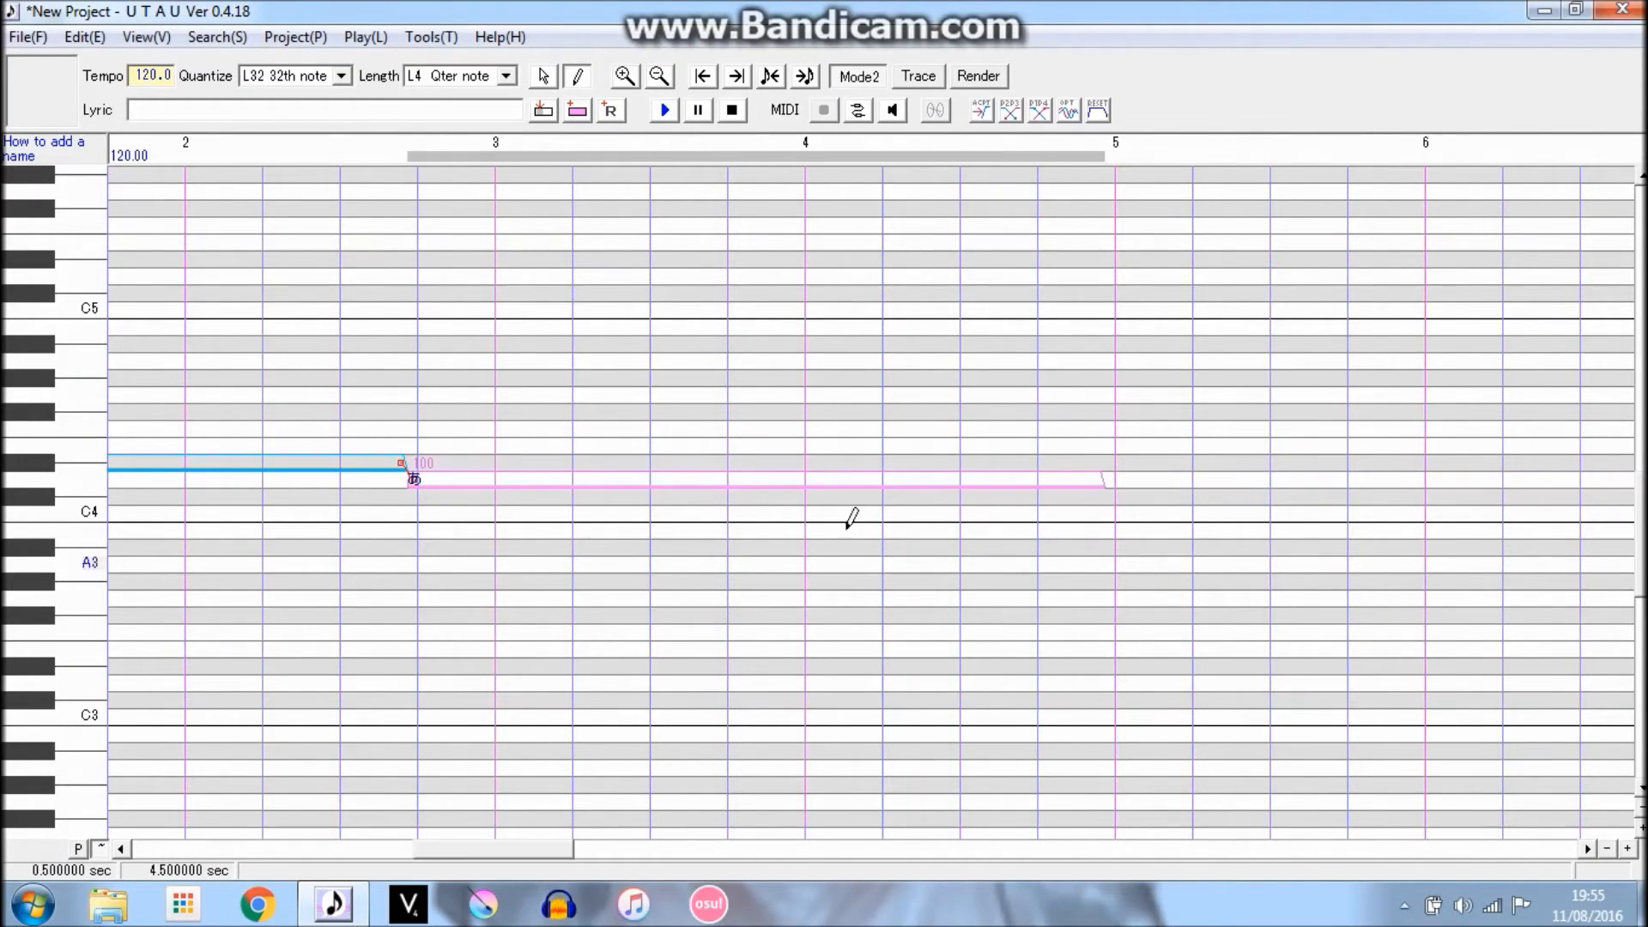
pyautogui.moveTo(1104, 481); pyautogui.dragTo(1617, 481)
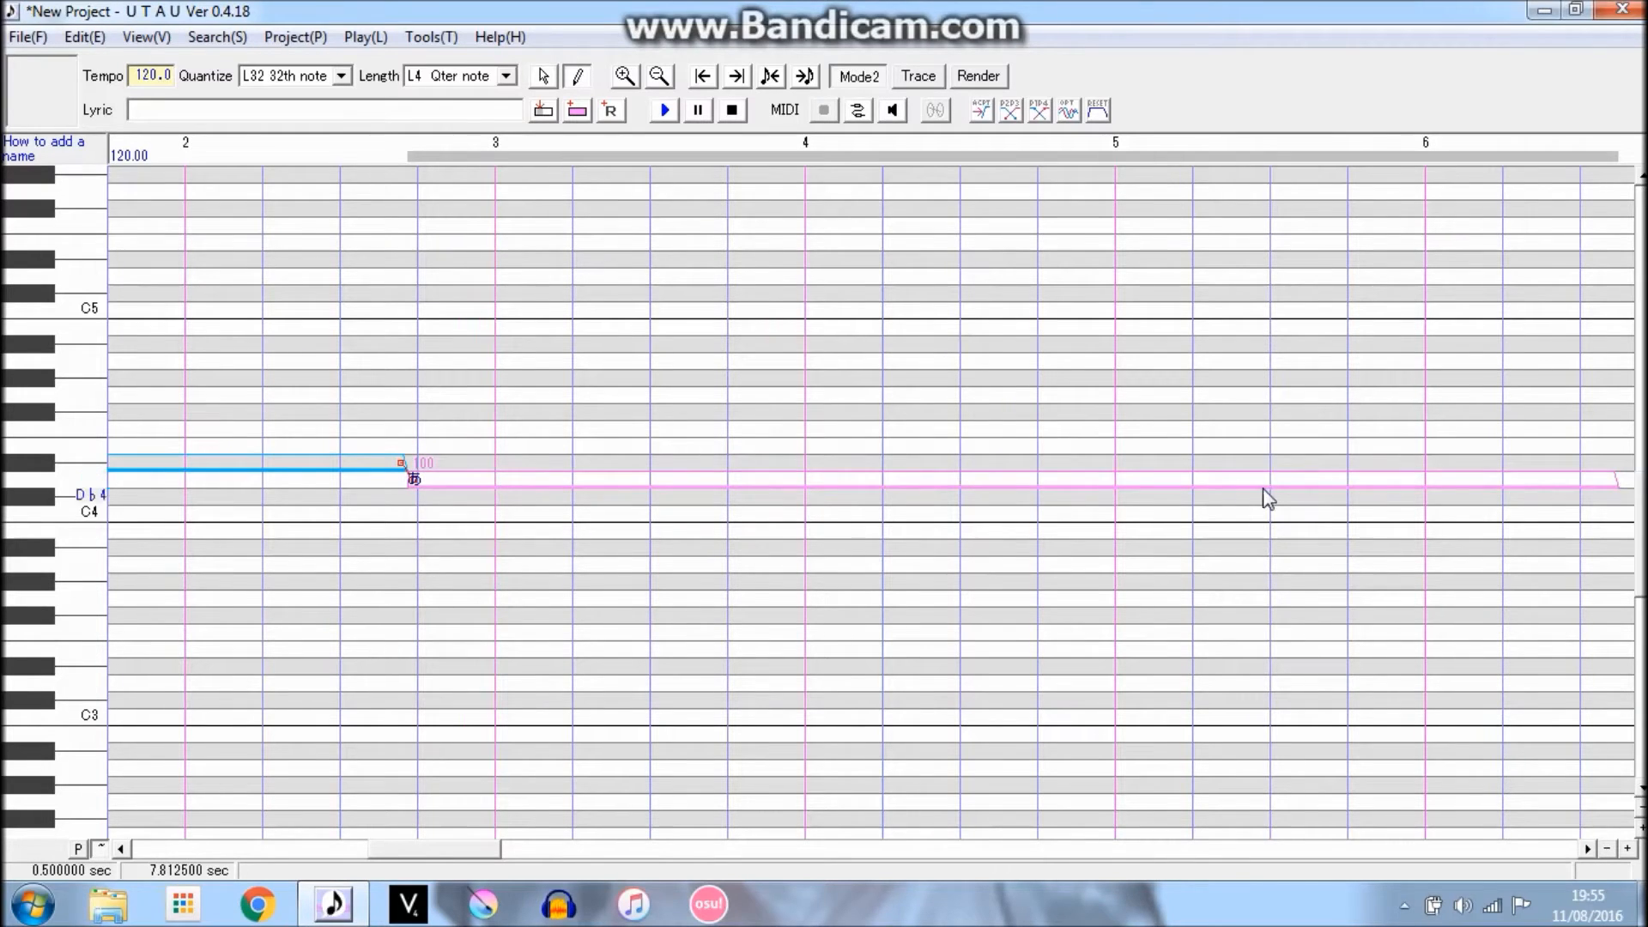
# Change the D4 note's lyric to shi and play the note back.
pyautogui.doubleClick(1254, 484)
pyautogui.write('s')
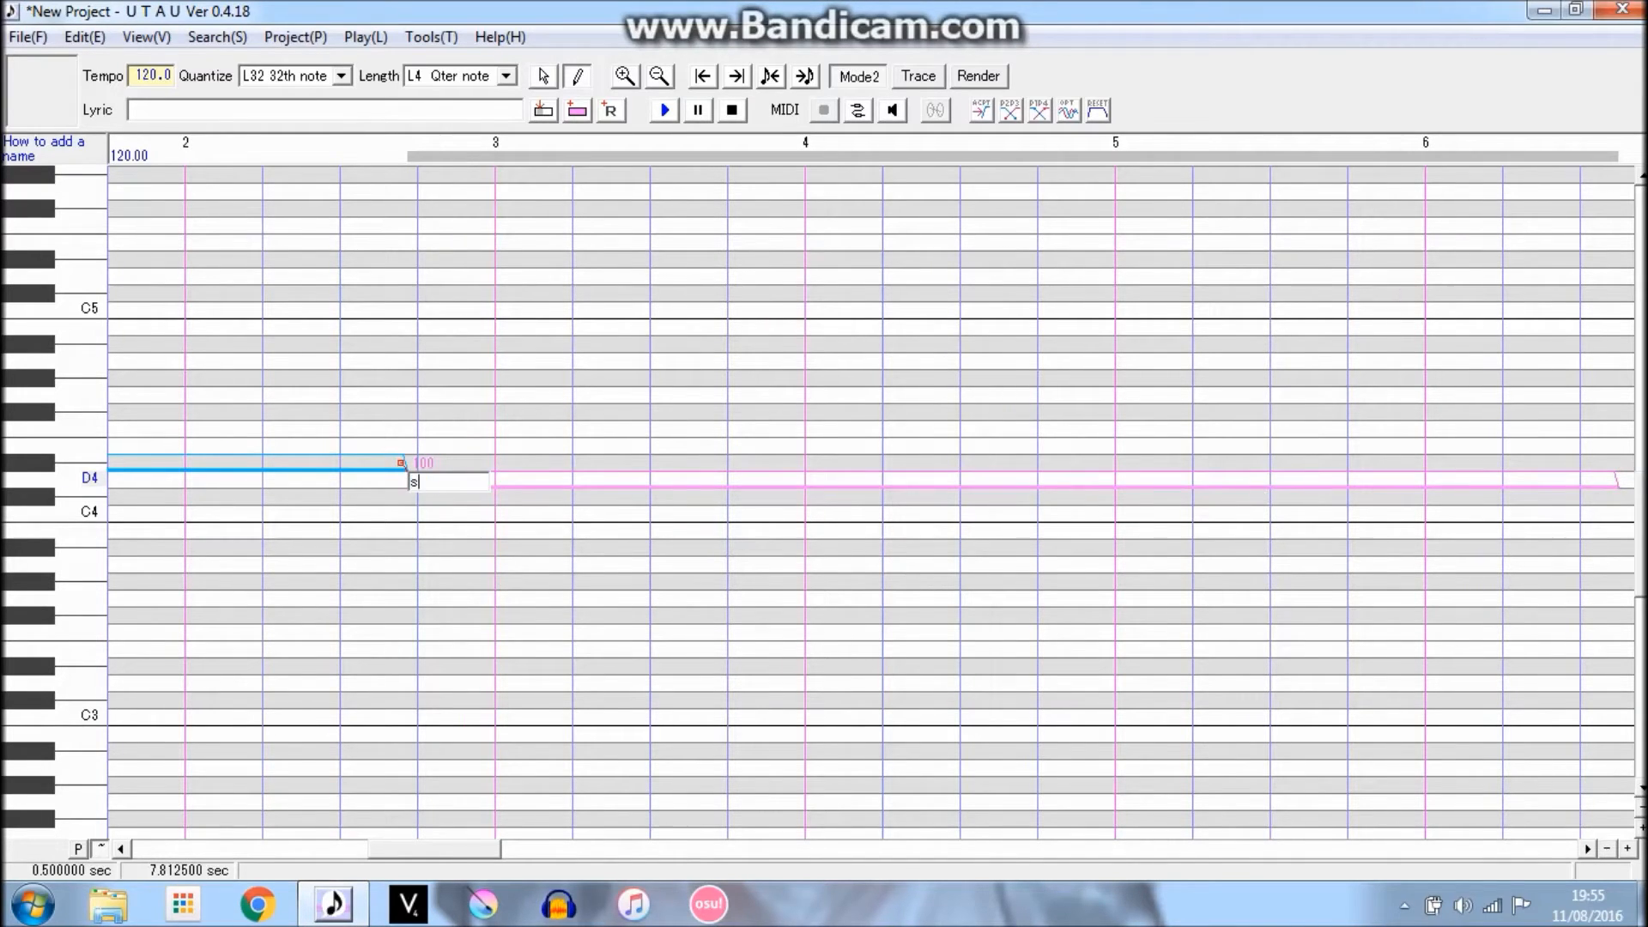
pyautogui.click(1254, 486)
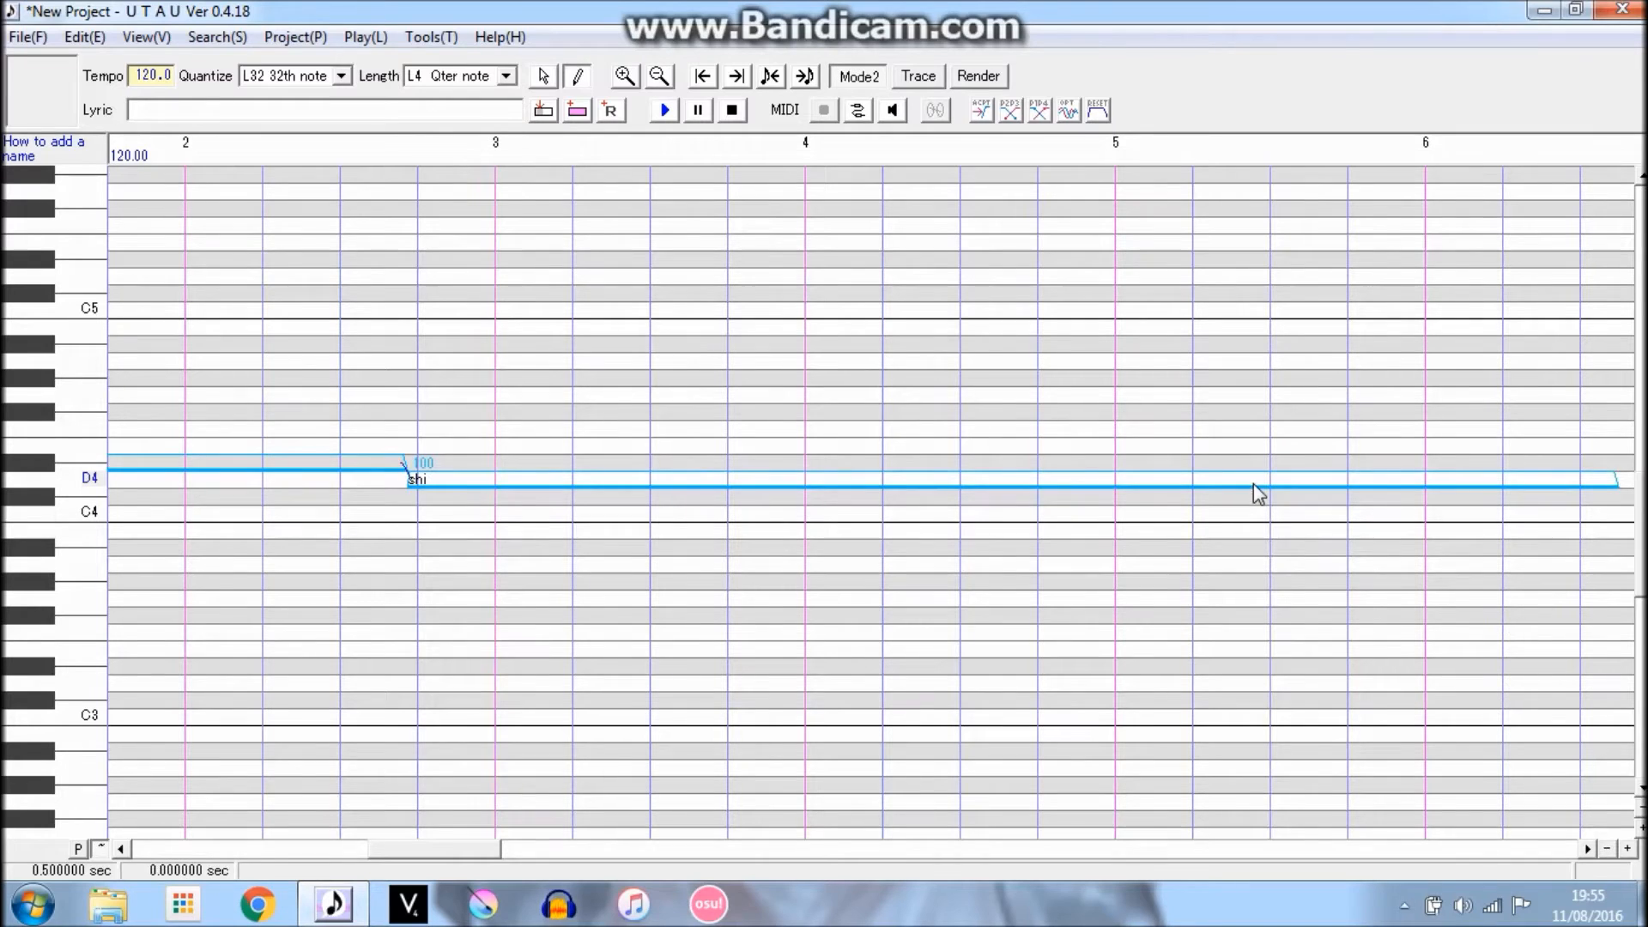
pyautogui.click(1256, 486)
pyautogui.click(663, 110)
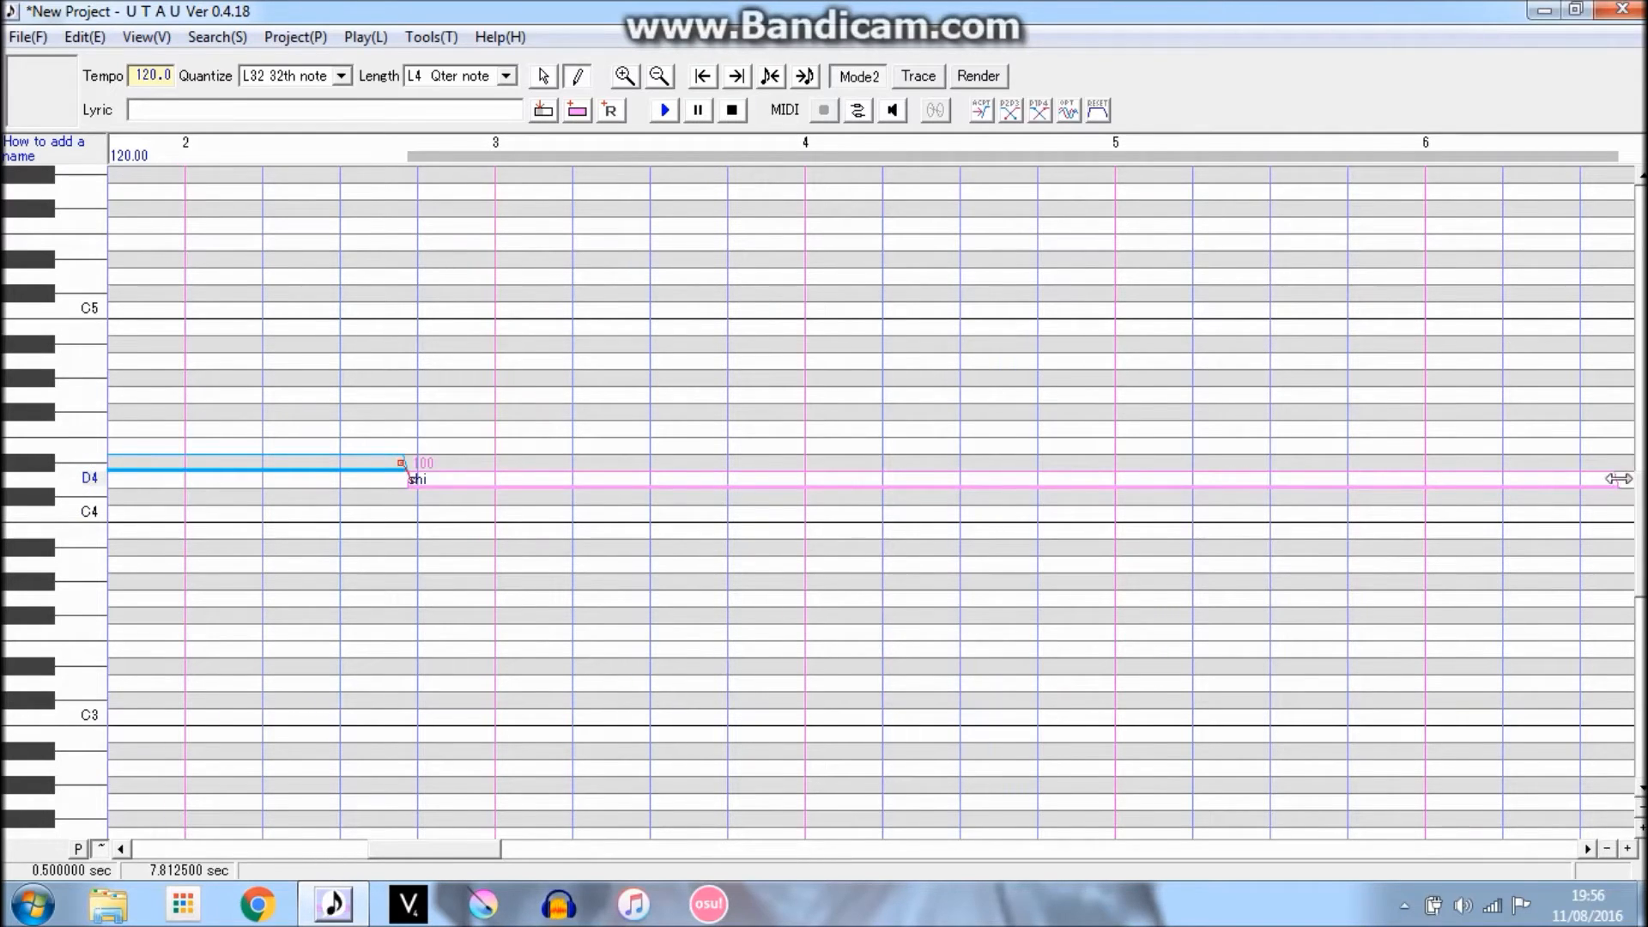
# Shorten the shi note to about 4.9 seconds and play back the ki note.
pyautogui.moveTo(1616, 480); pyautogui.dragTo(1172, 480)
pyautogui.moveTo(506, 848); pyautogui.dragTo(105, 846)
pyautogui.click(398, 468)
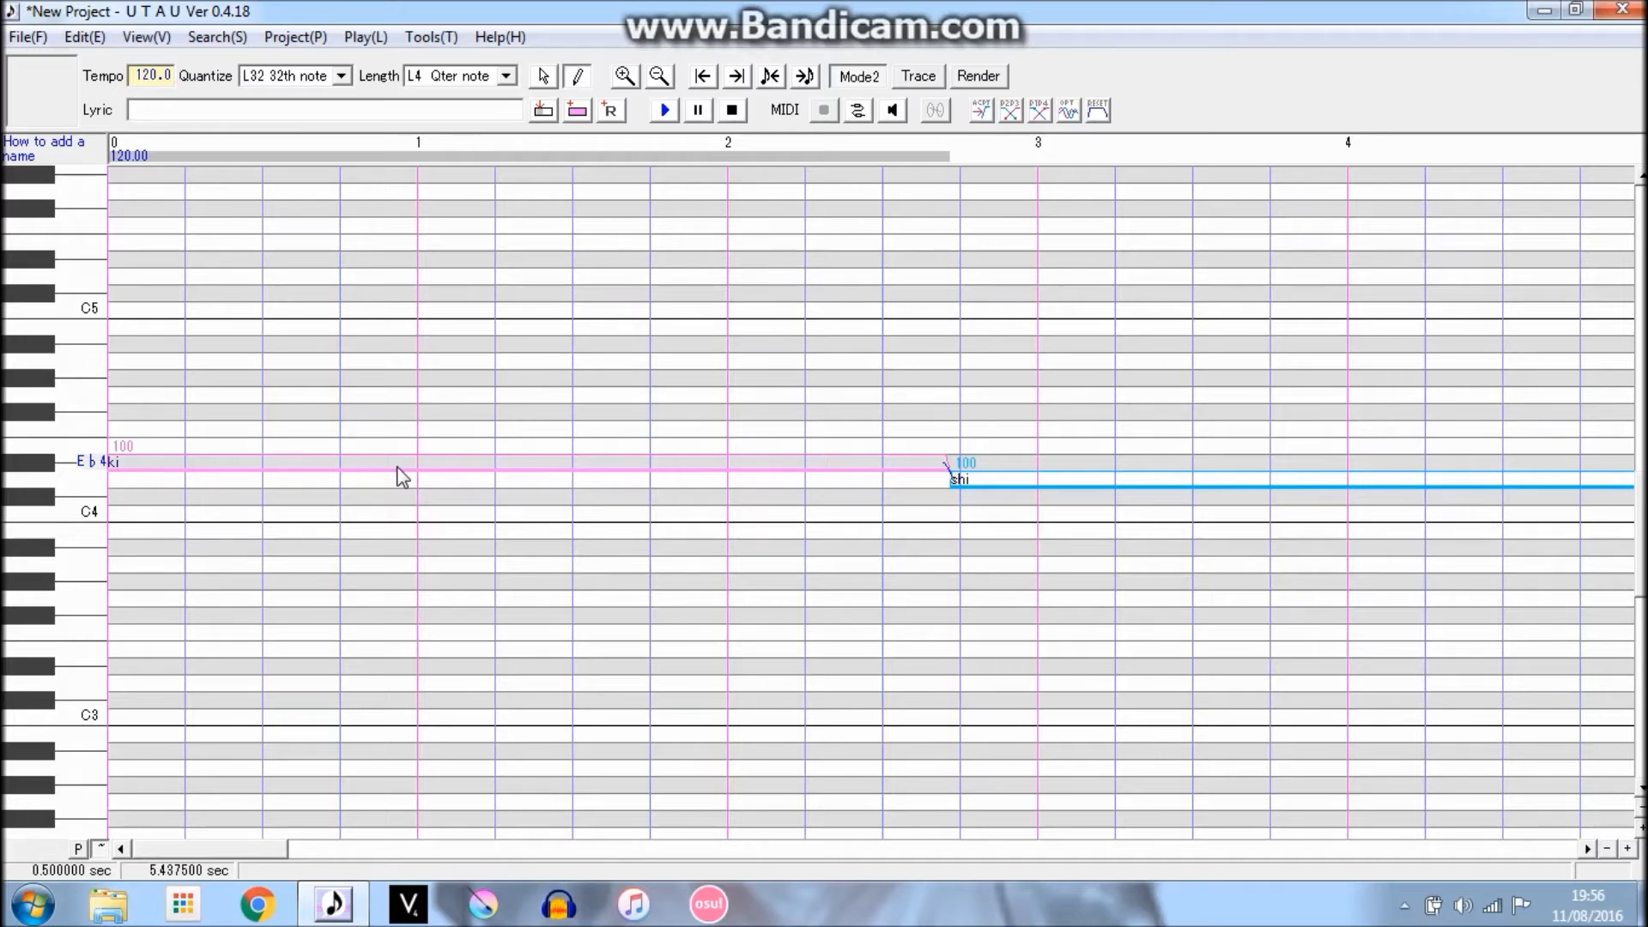
pyautogui.click(666, 111)
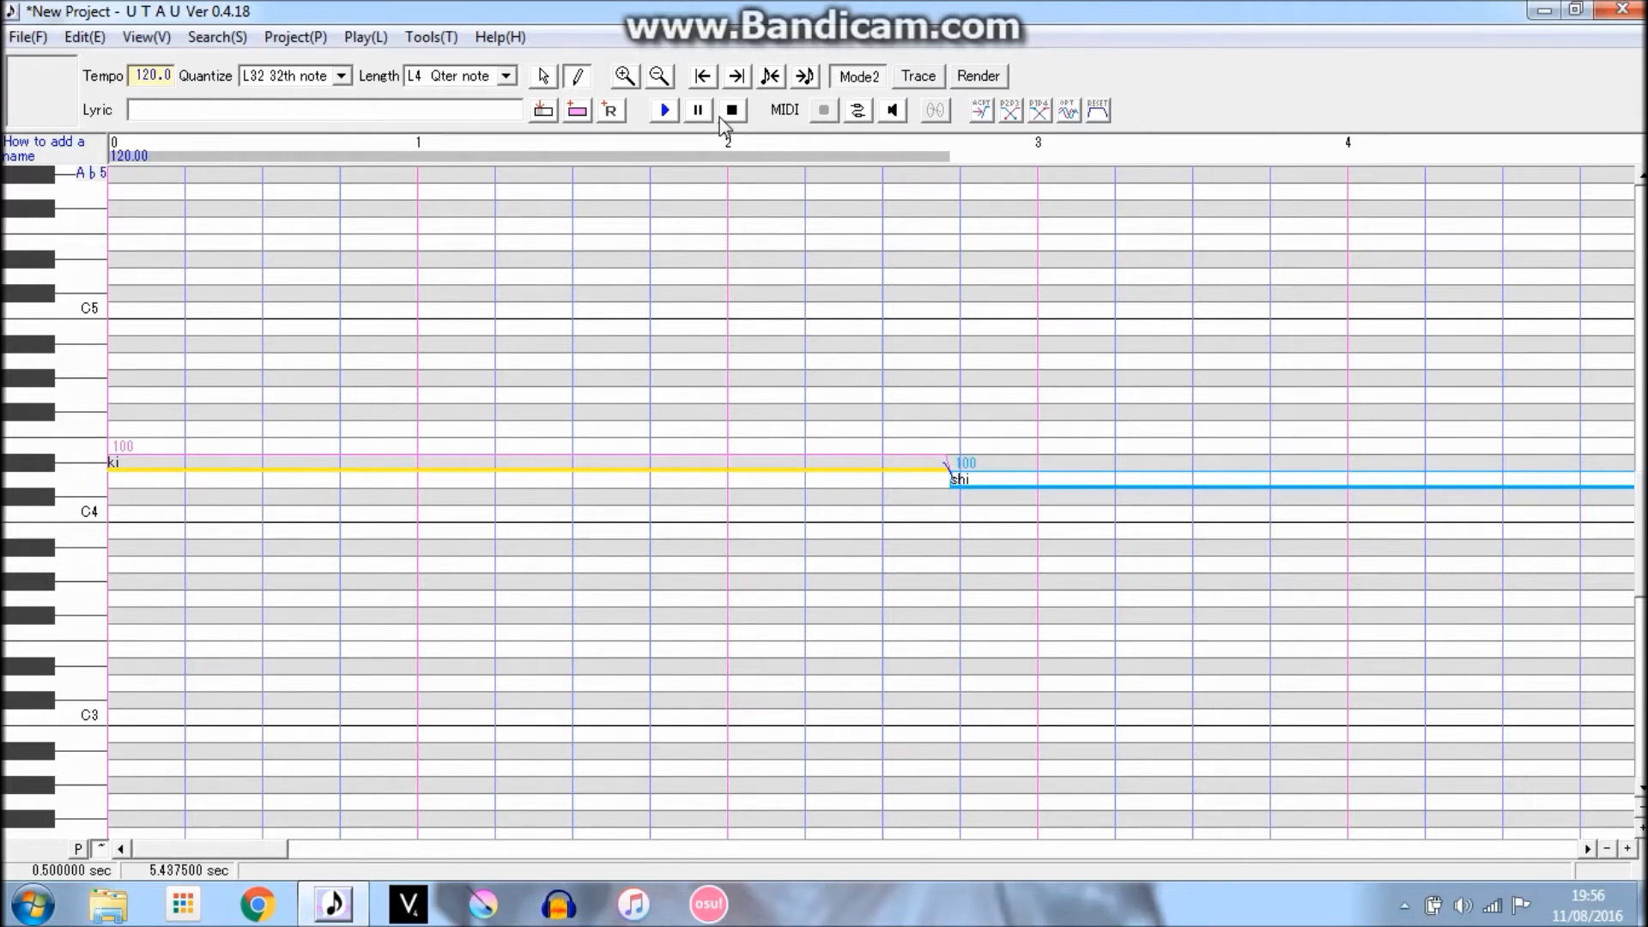
# Try adding a rest before the ki note and adjusting the note's start, undo the changes, and play the note back.
pyautogui.click(611, 112)
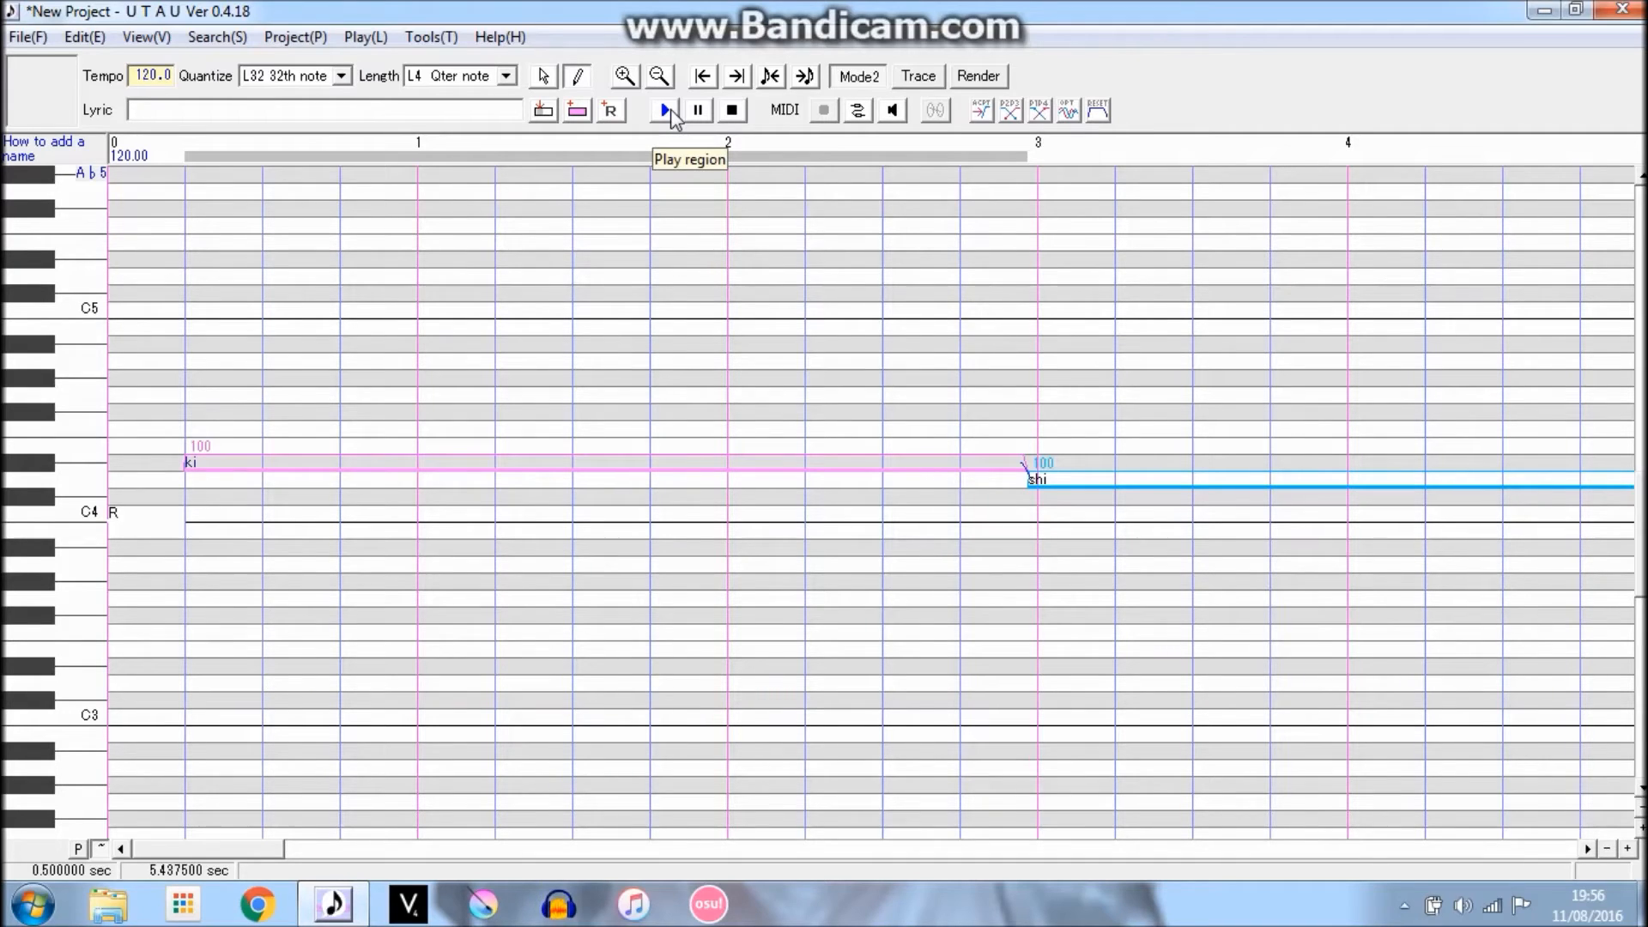
pyautogui.click(544, 76)
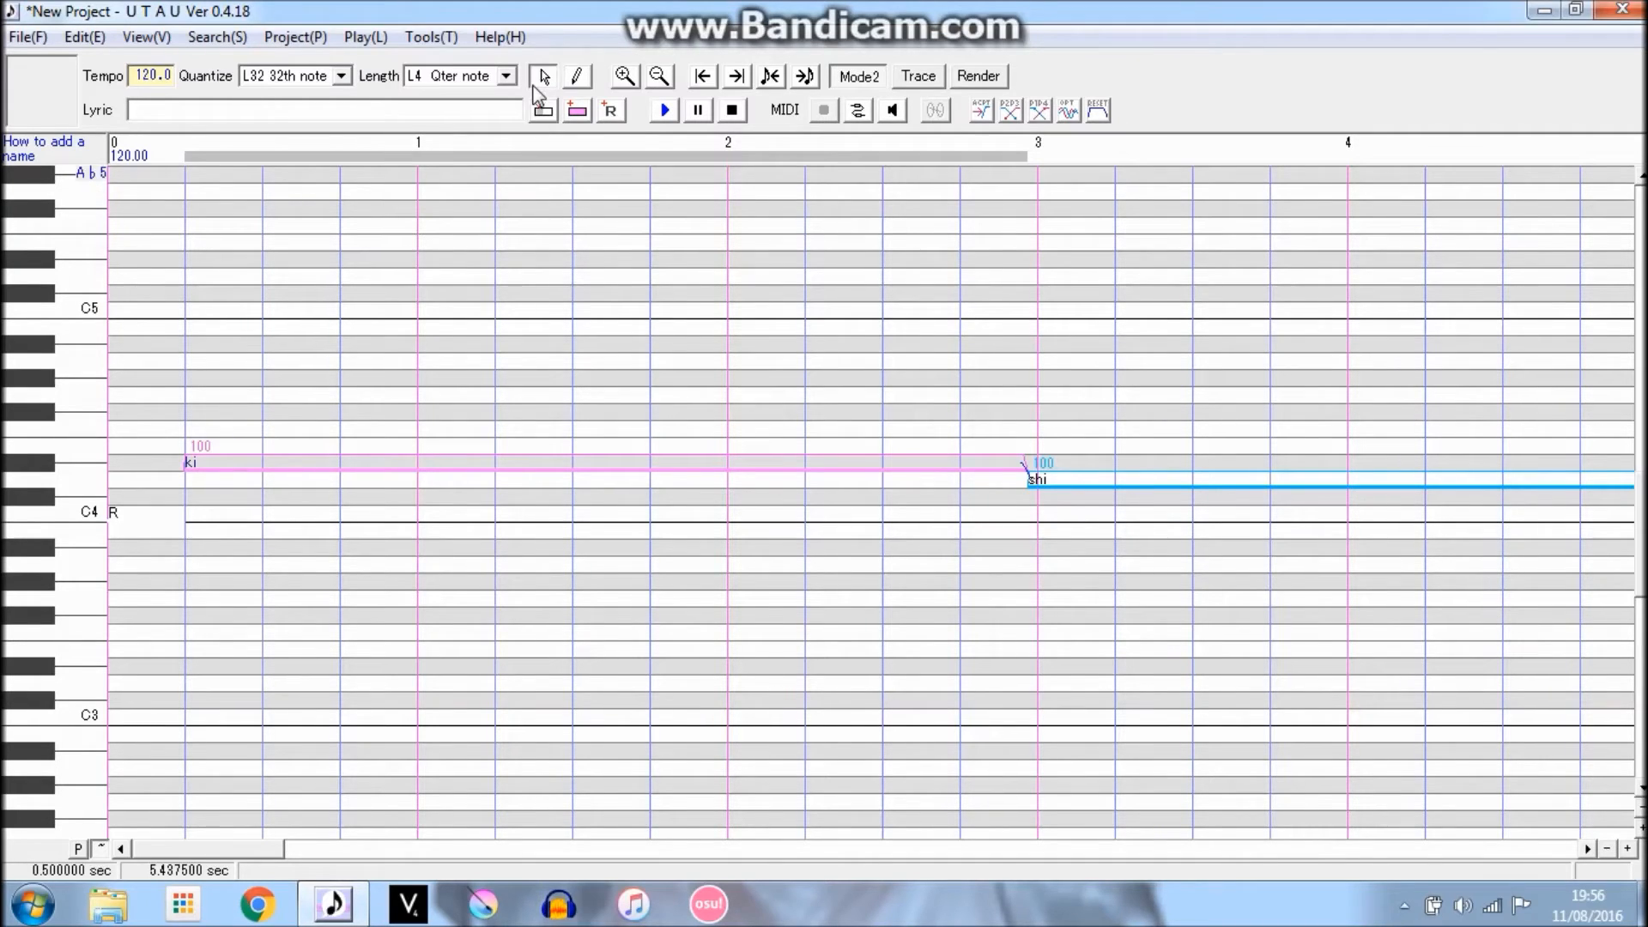
pyautogui.moveTo(141, 409); pyautogui.dragTo(187, 447)
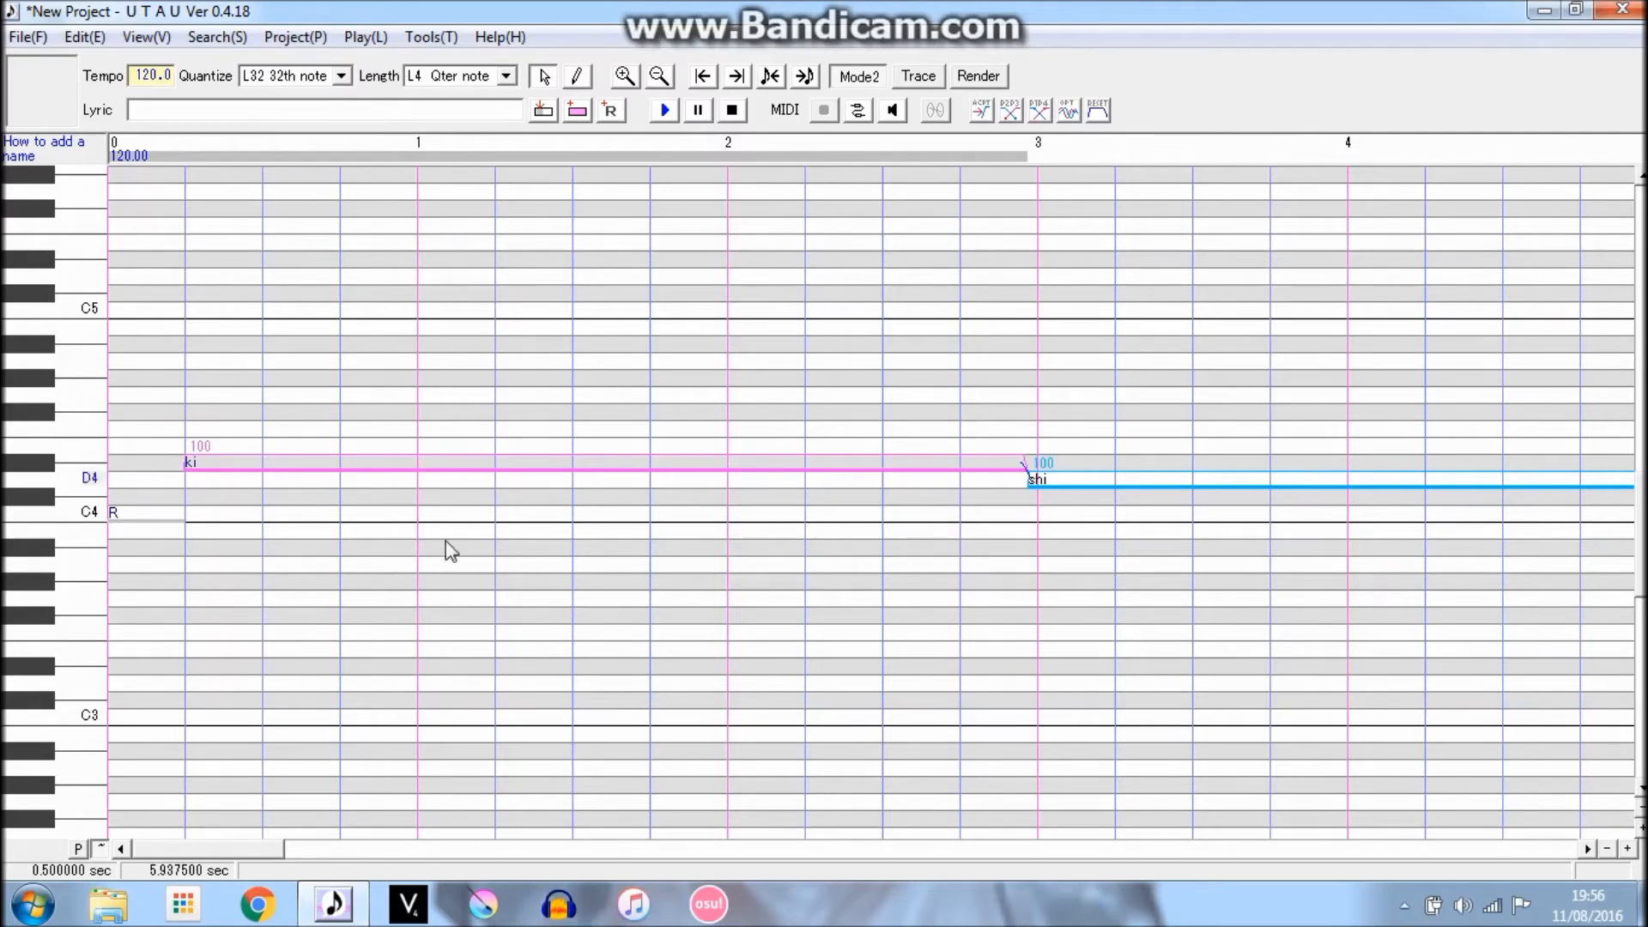
pyautogui.click(1629, 849)
pyautogui.click(1629, 850)
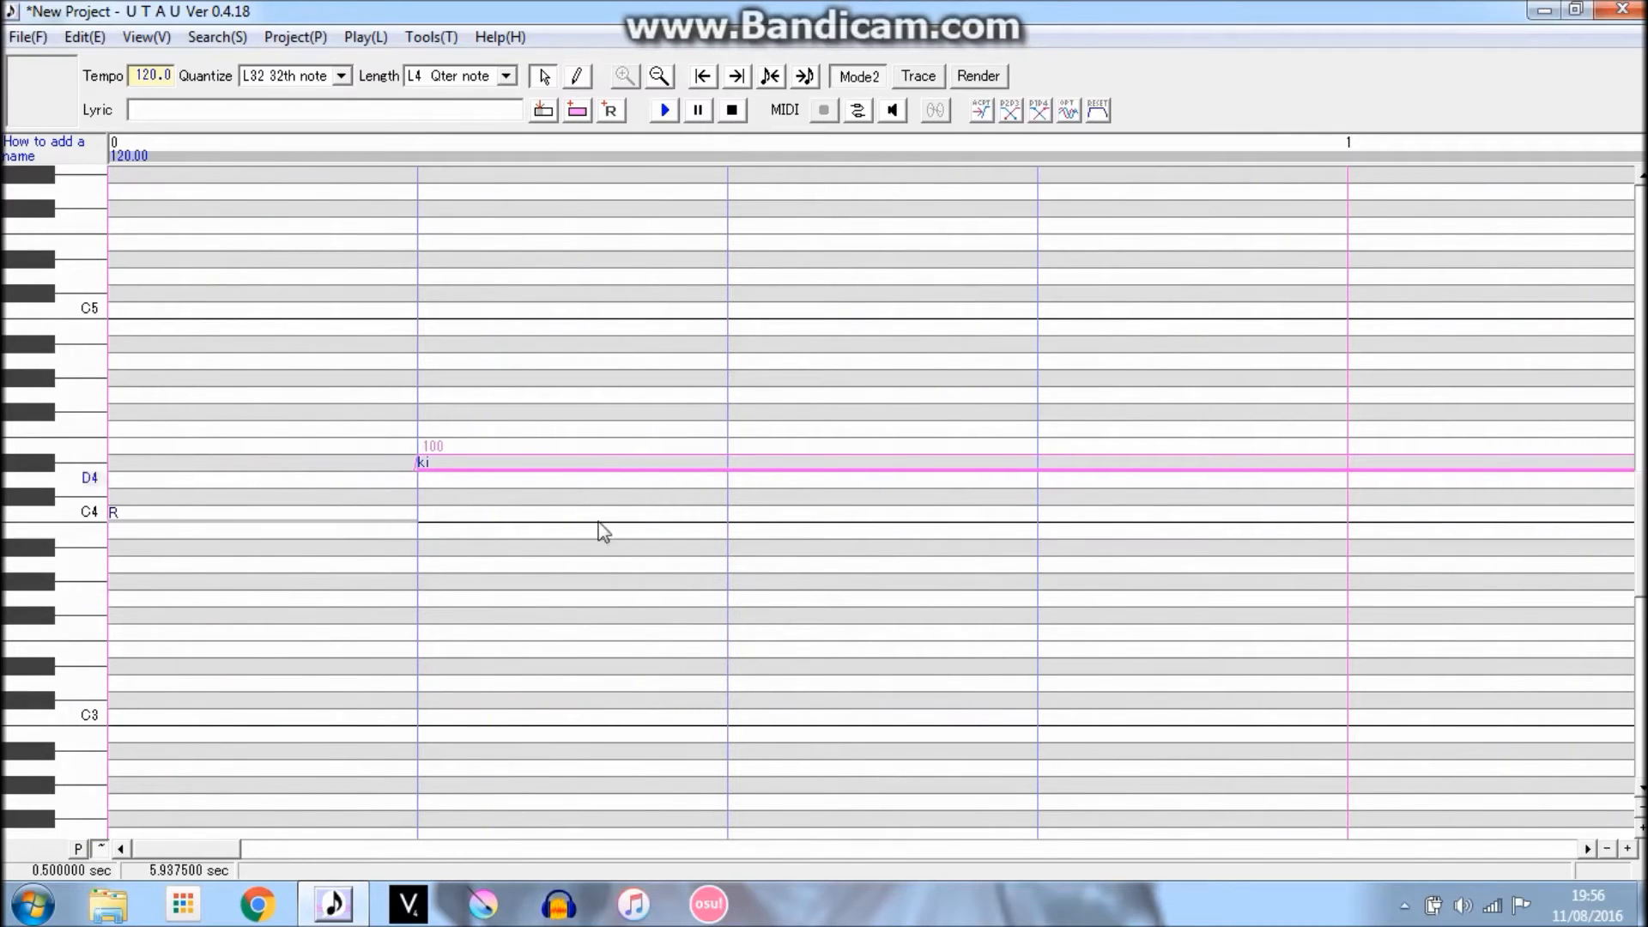
pyautogui.moveTo(422, 482); pyautogui.dragTo(423, 501)
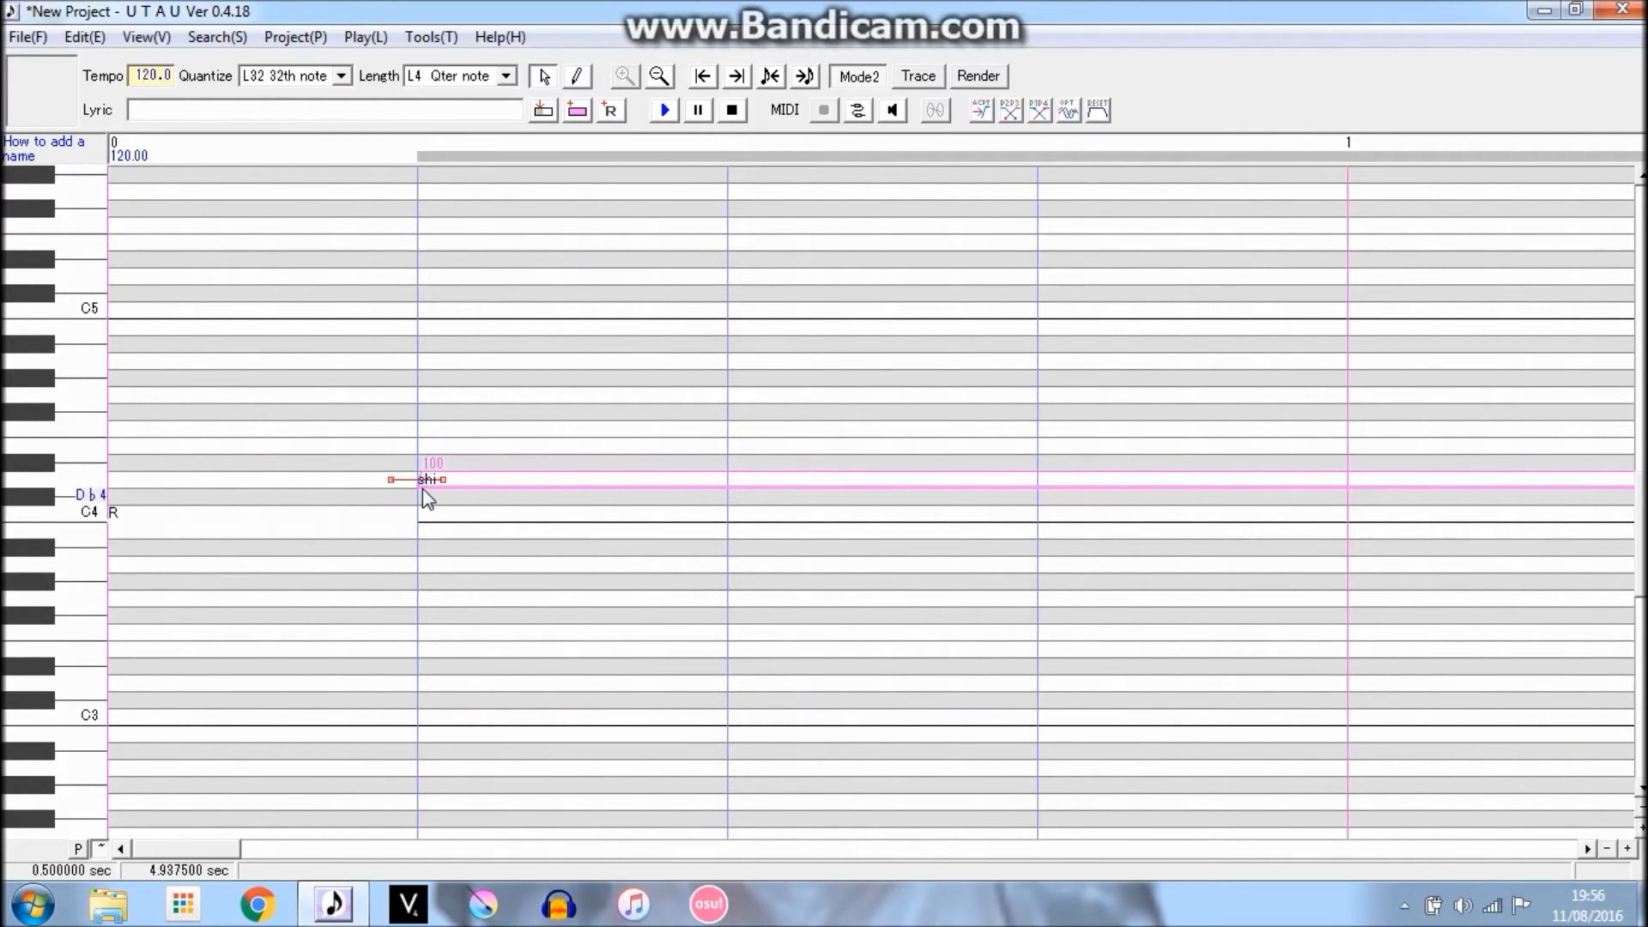
pyautogui.hotkey('ctrl', 'z')
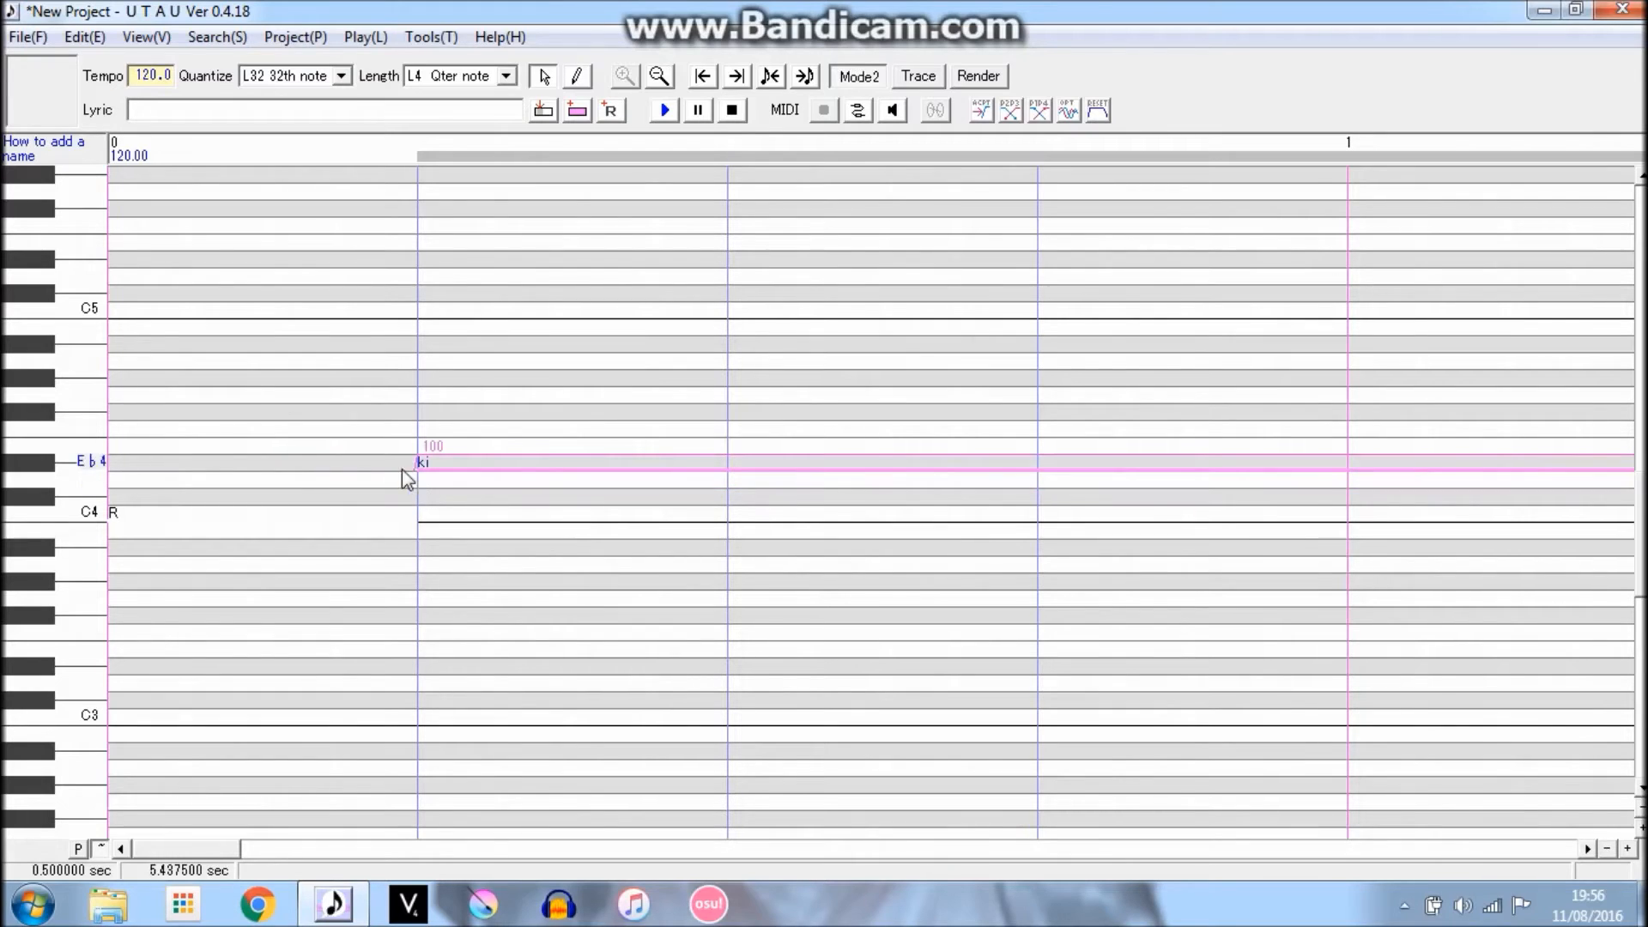
pyautogui.press('space')
pyautogui.click(664, 110)
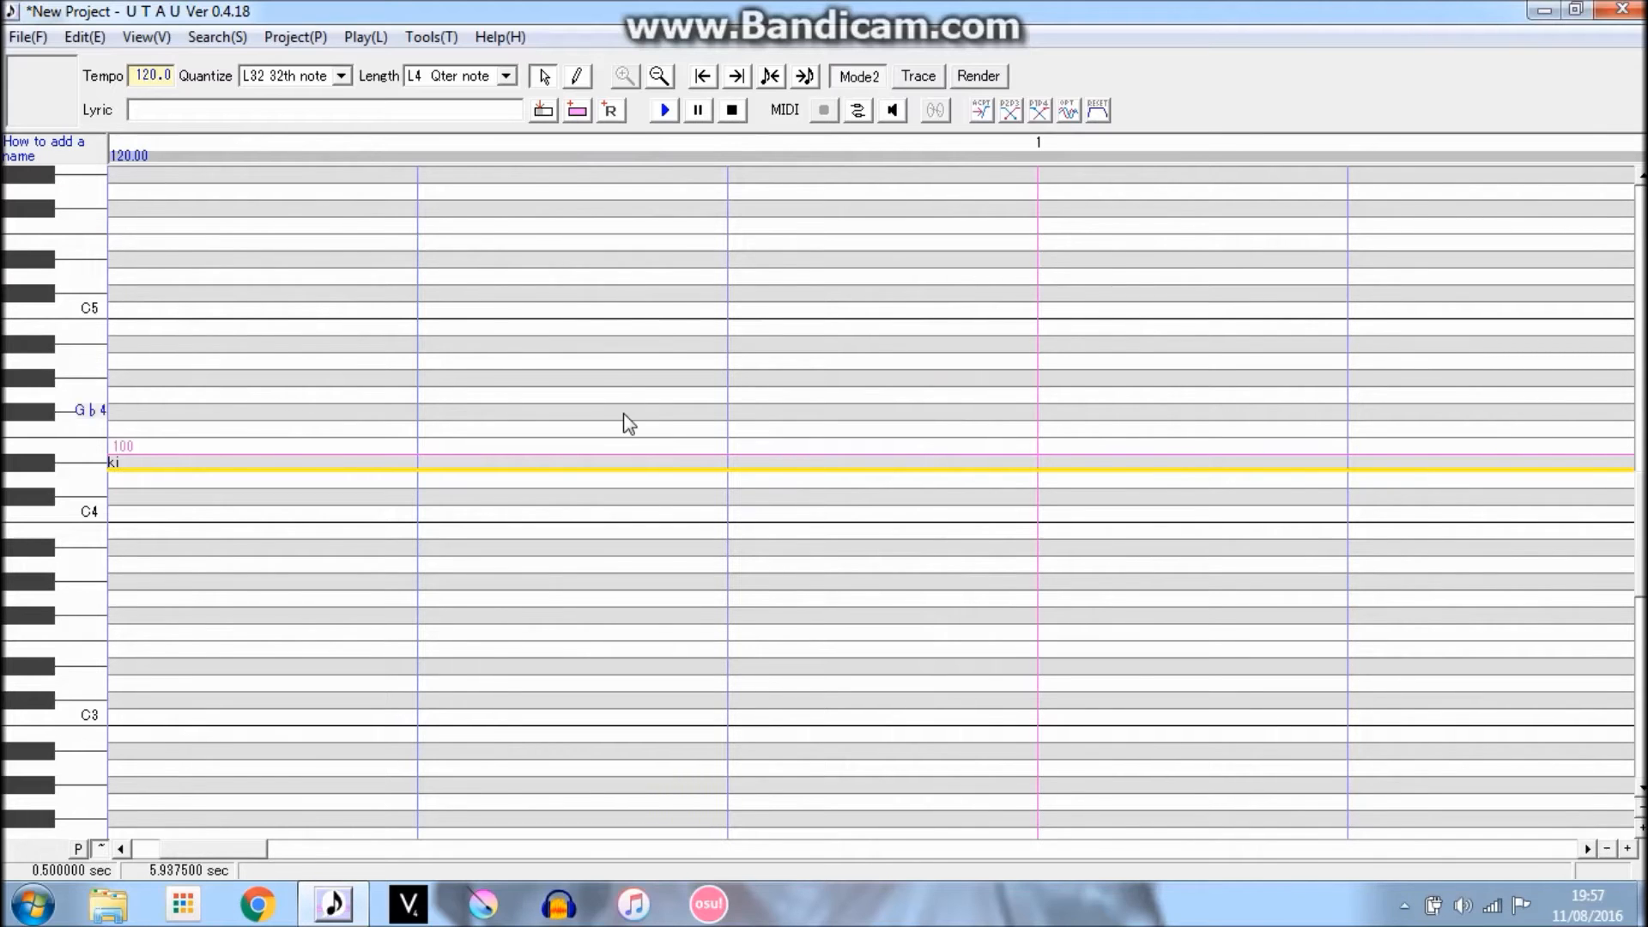
# Open ki.wav from the voice bank settings in the waveform editor, set its offset to 69 ms and try previewing the sample.
pyautogui.click(430, 37)
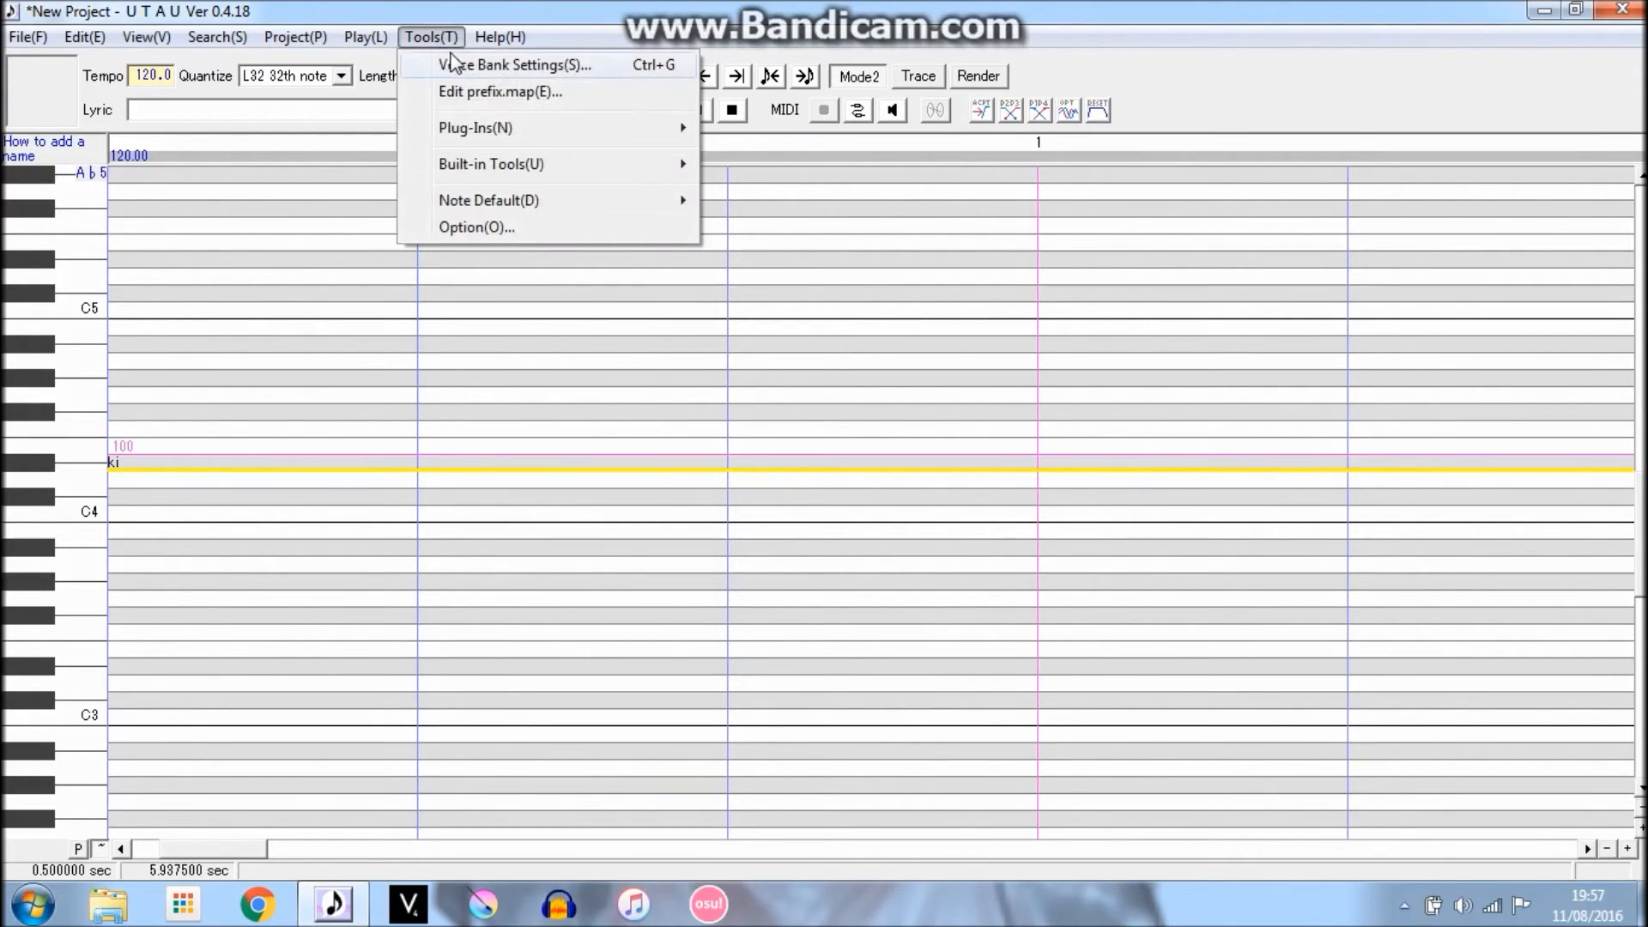
pyautogui.click(463, 64)
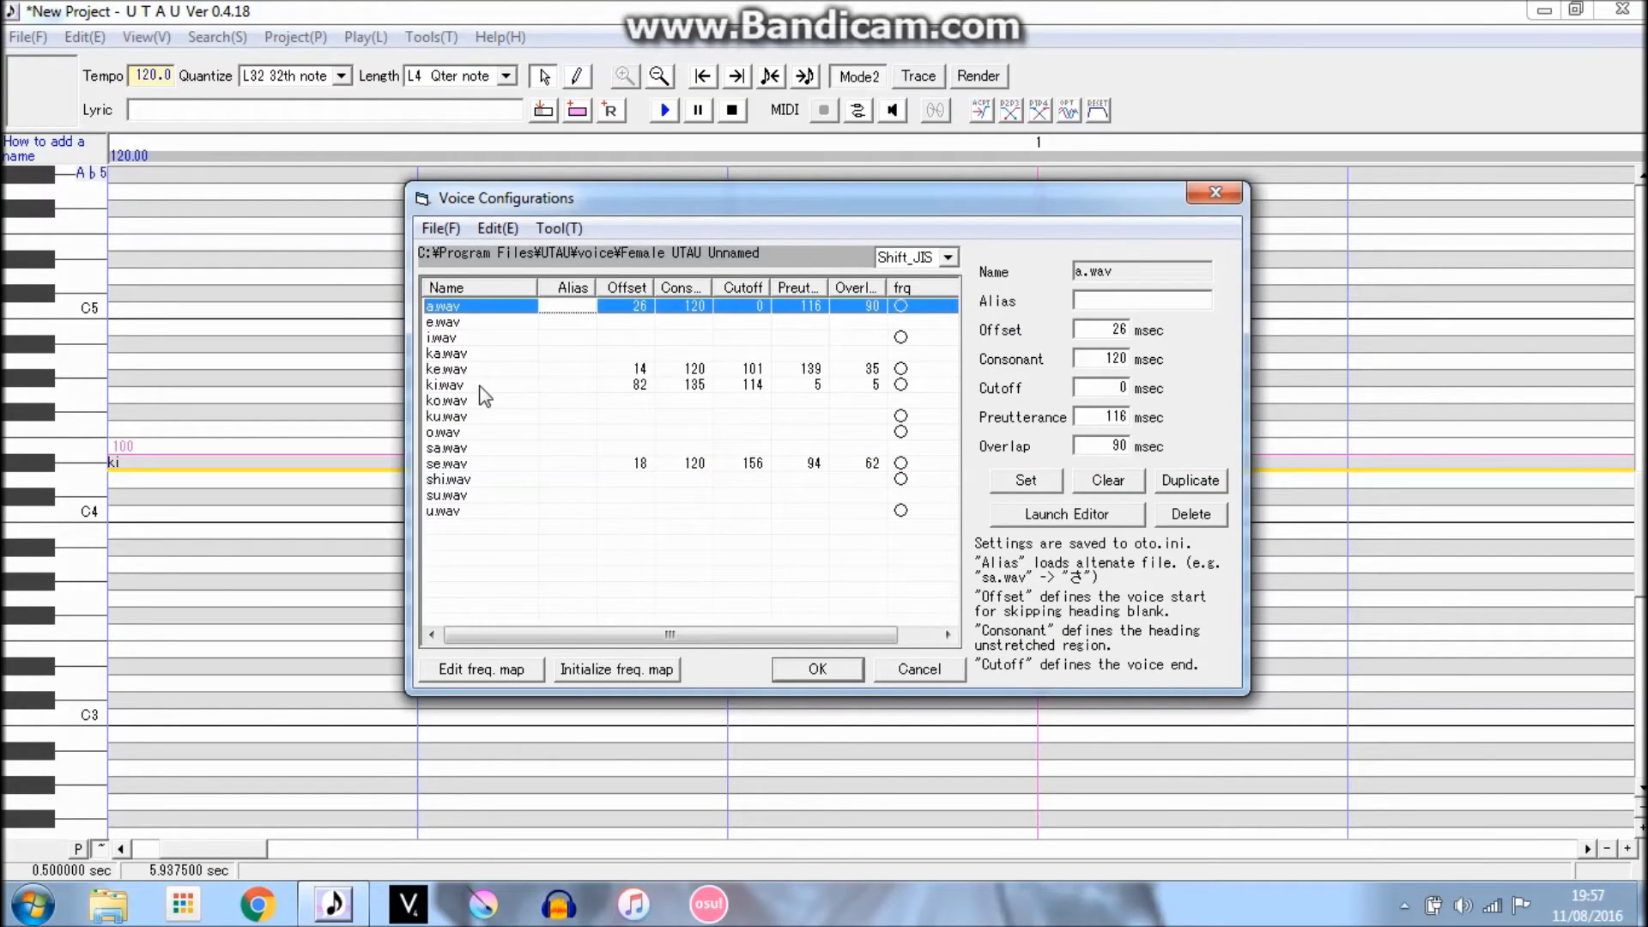
pyautogui.click(482, 385)
pyautogui.click(1062, 517)
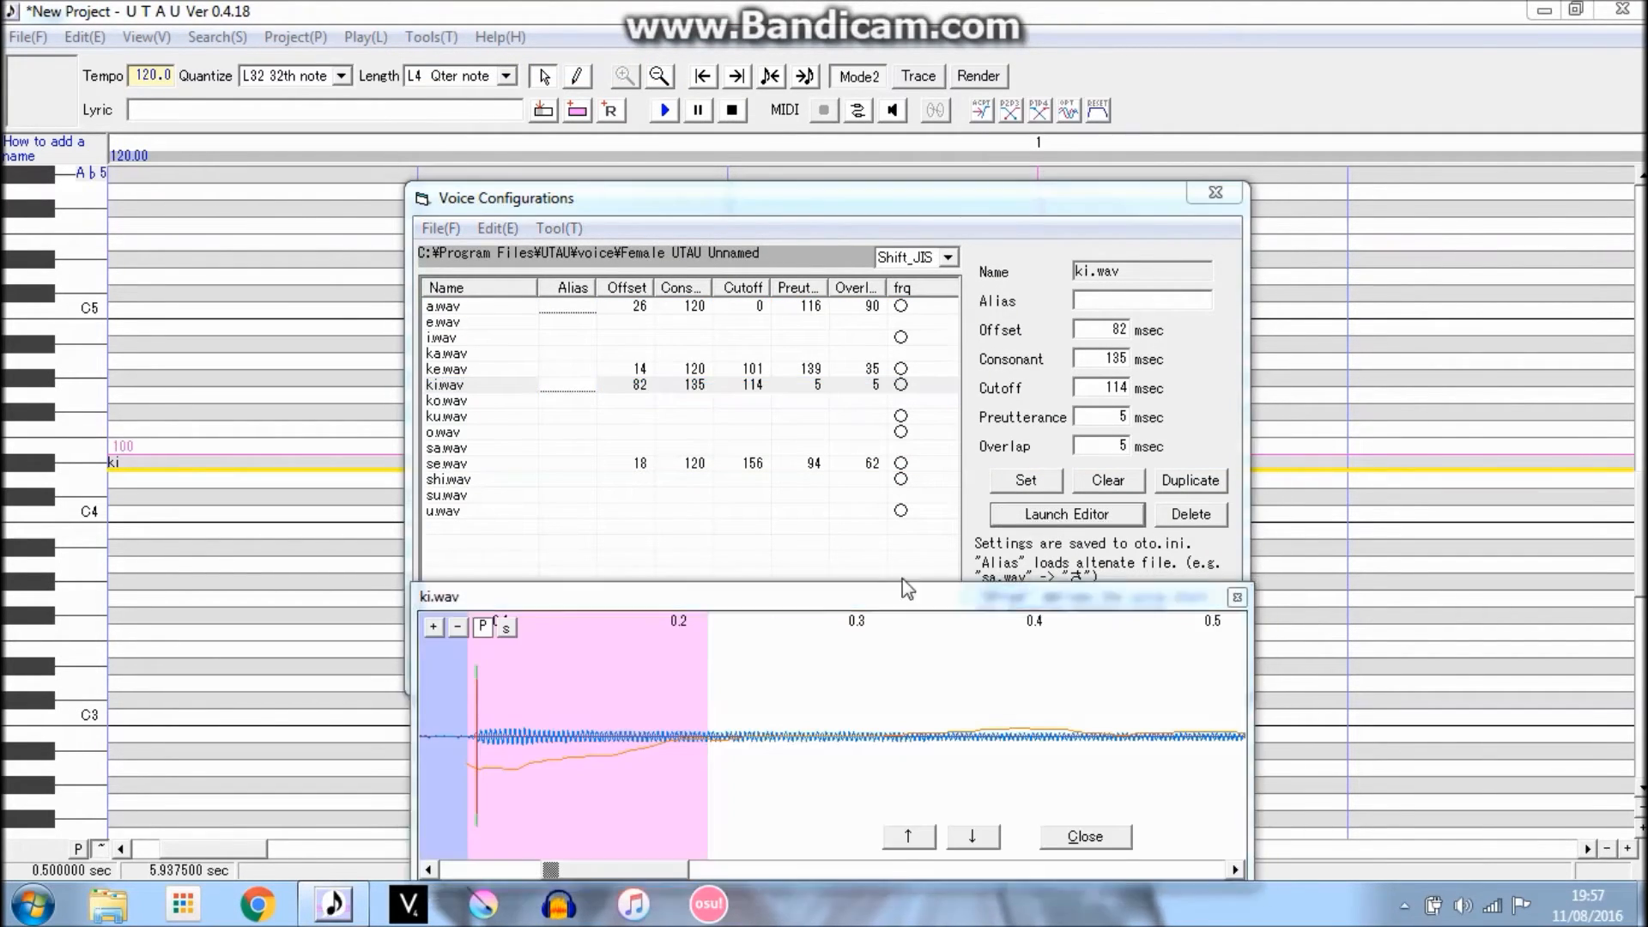
pyautogui.moveTo(469, 672)
pyautogui.mouseDown()
pyautogui.moveTo(507, 663)
pyautogui.moveTo(452, 659)
pyautogui.mouseUp()
pyautogui.moveTo(566, 873); pyautogui.dragTo(520, 869)
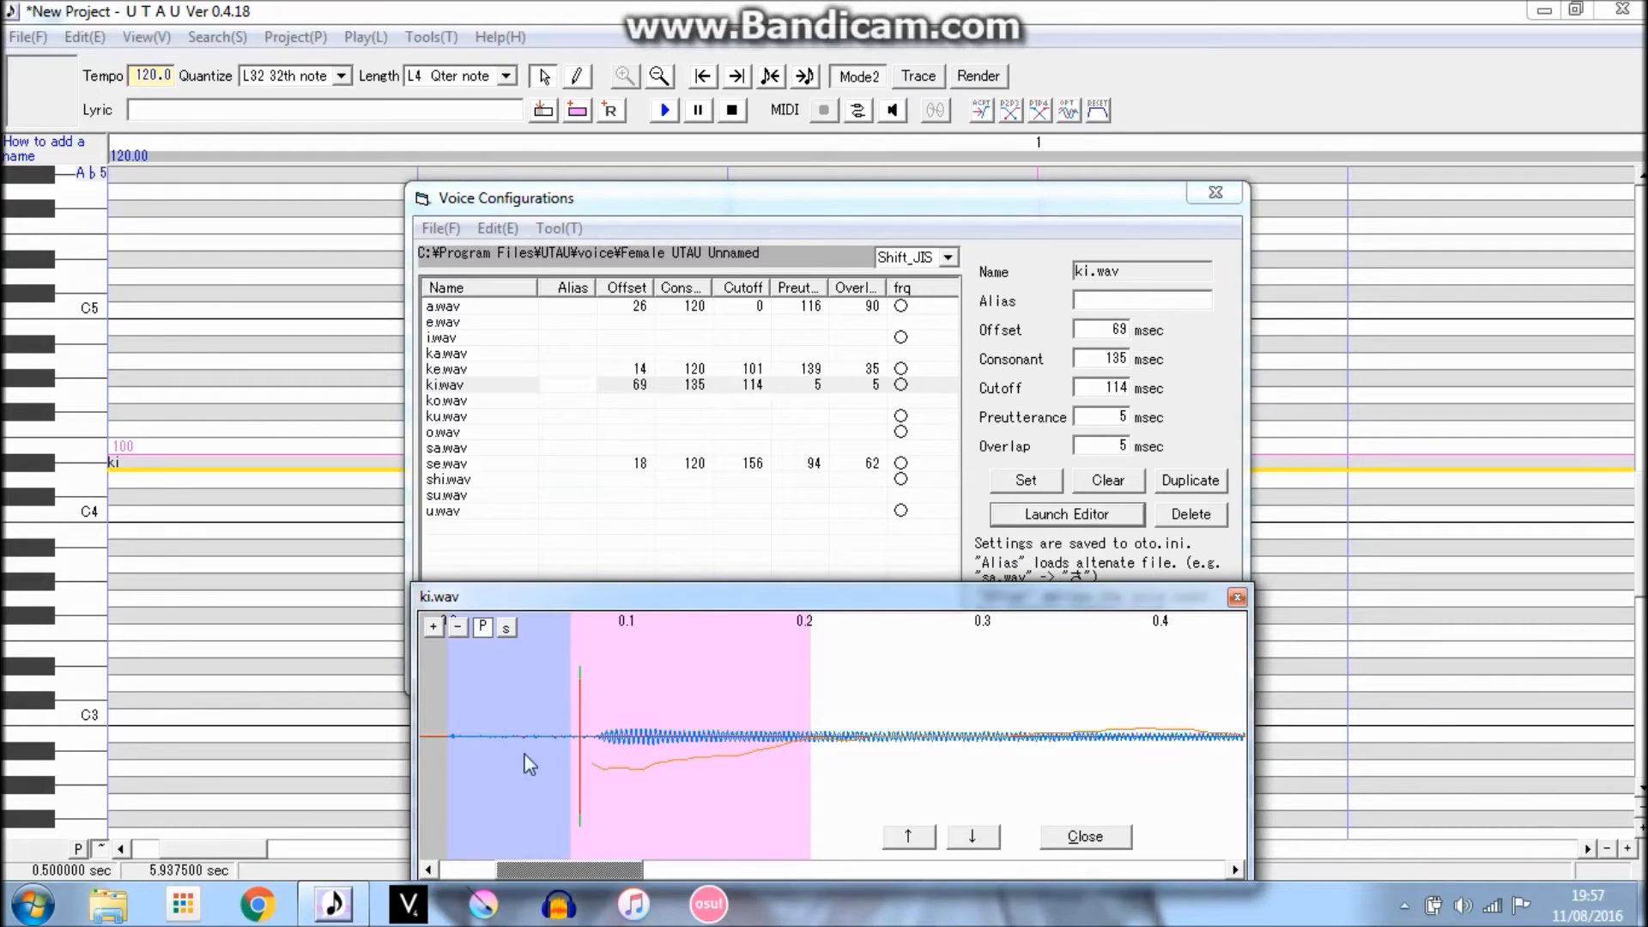
pyautogui.click(483, 629)
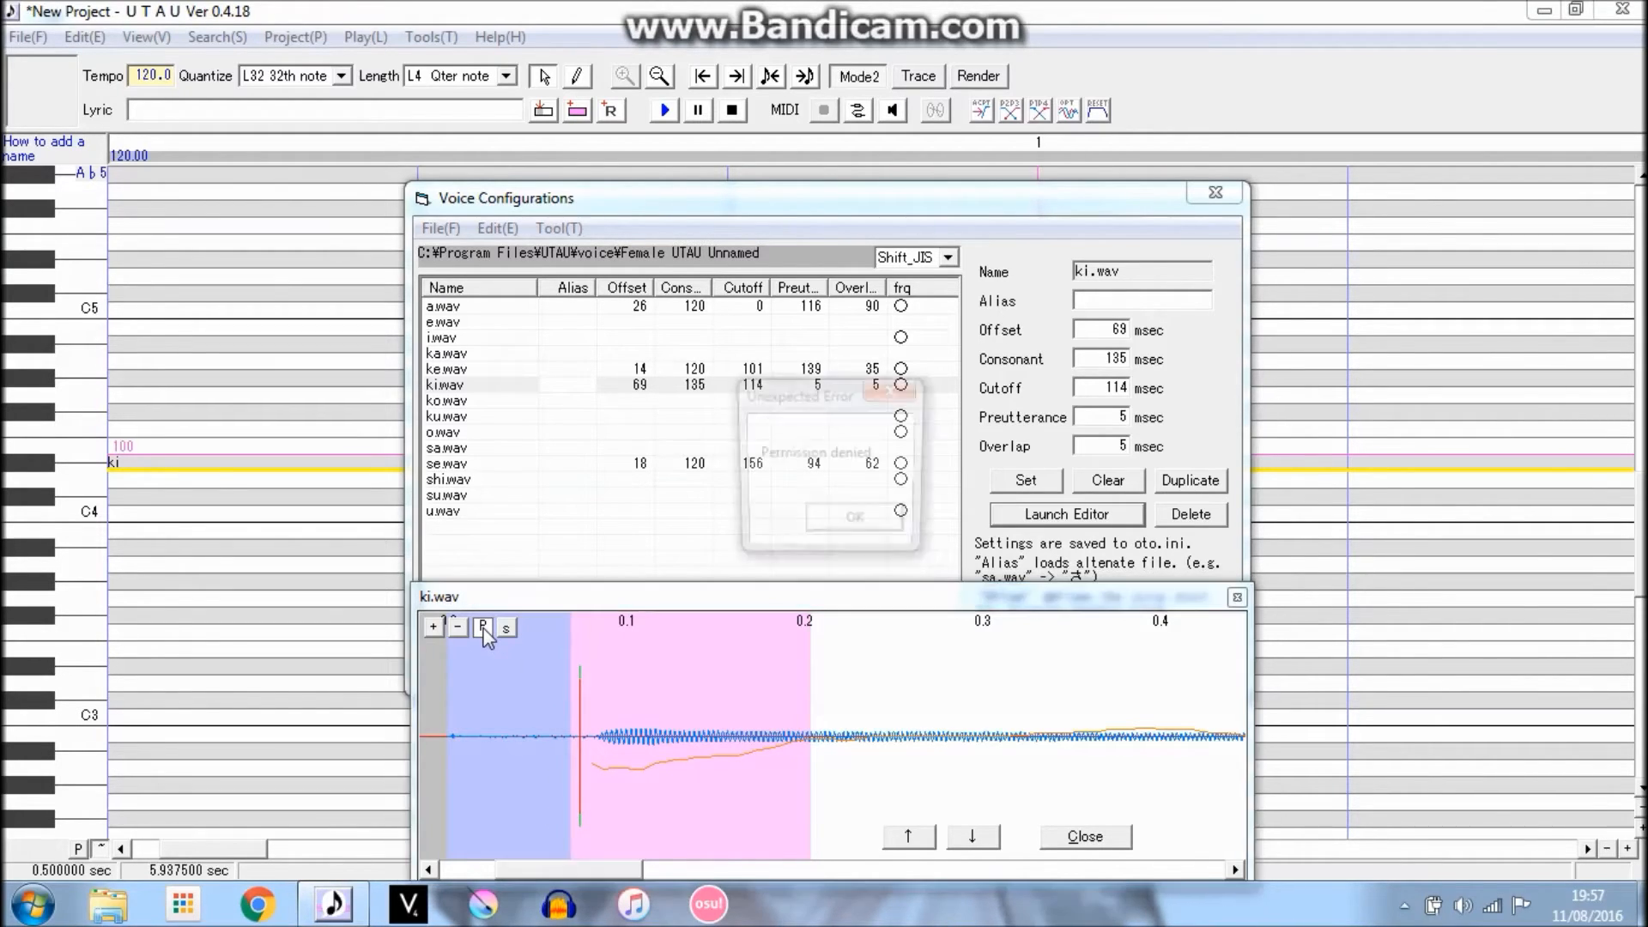
pyautogui.click(884, 534)
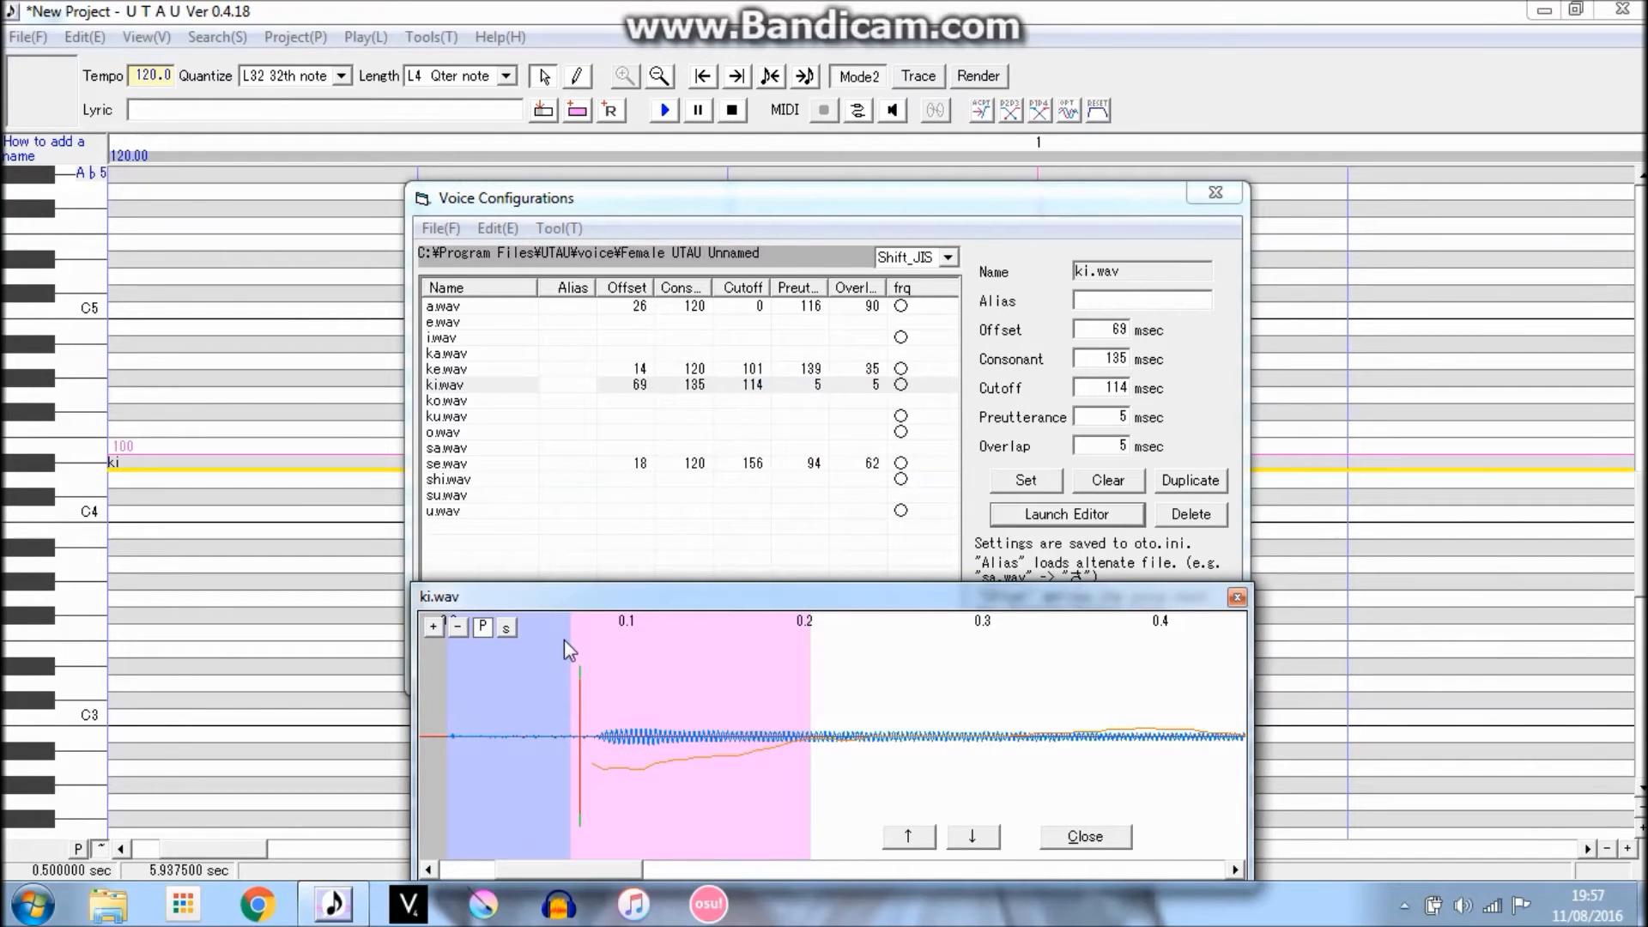
# Set ki.wav's offset to 78 ms, close the waveform editor and apply the sample's settings.
pyautogui.moveTo(573, 640); pyautogui.dragTo(588, 644)
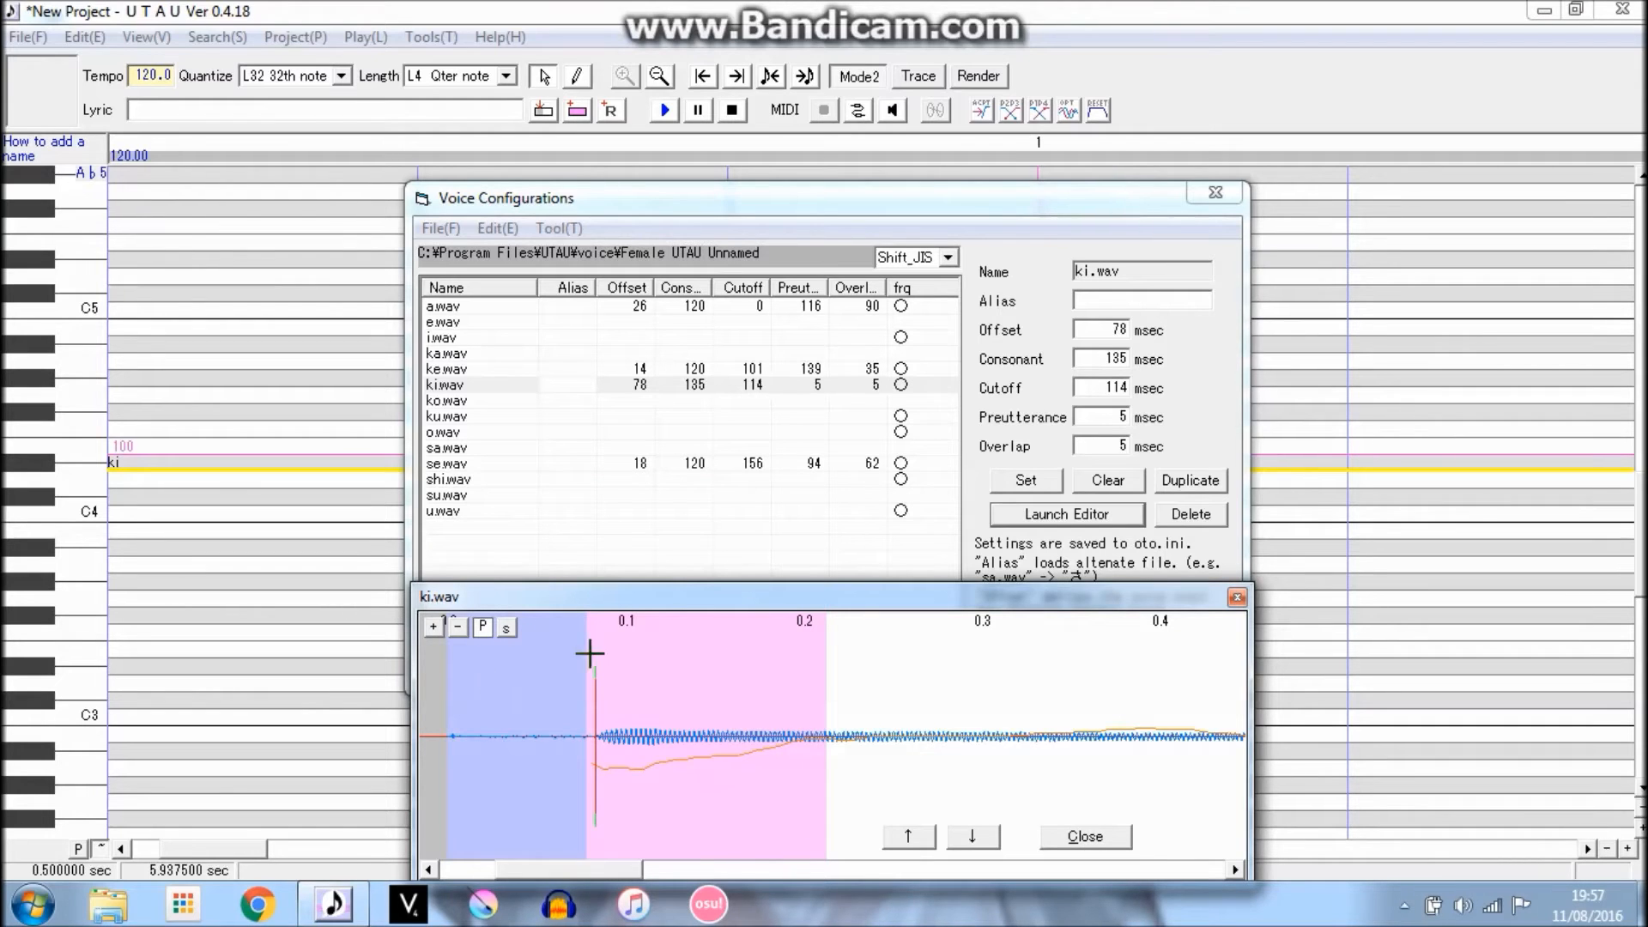
pyautogui.moveTo(589, 651); pyautogui.dragTo(592, 654)
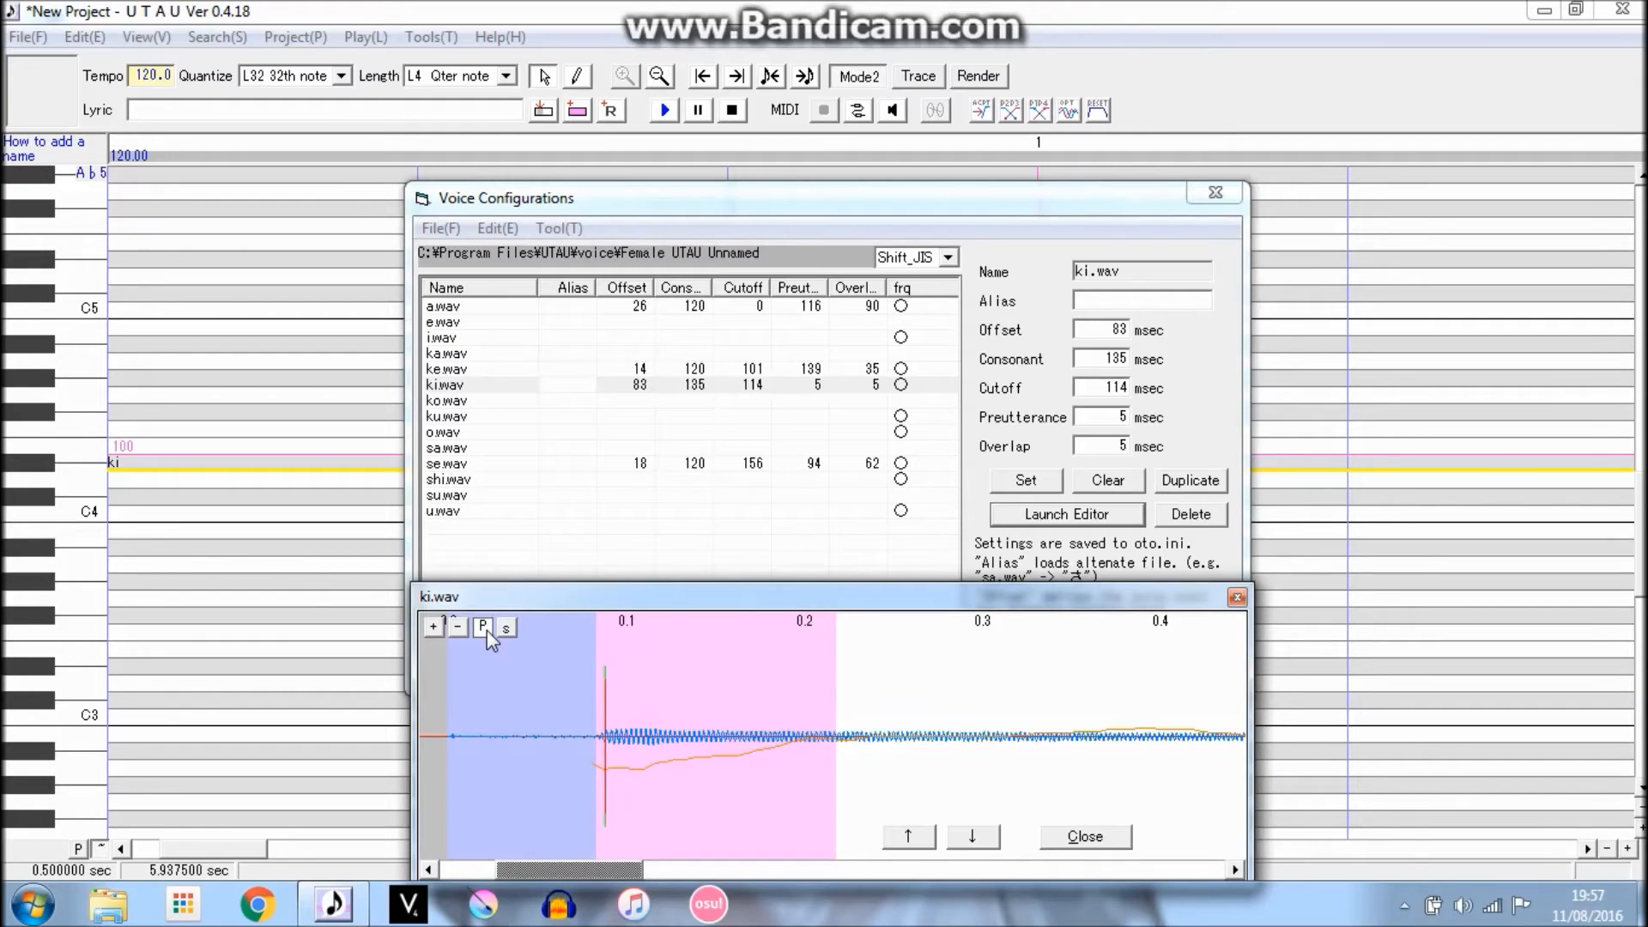
pyautogui.moveTo(596, 645); pyautogui.dragTo(586, 645)
pyautogui.click(1080, 843)
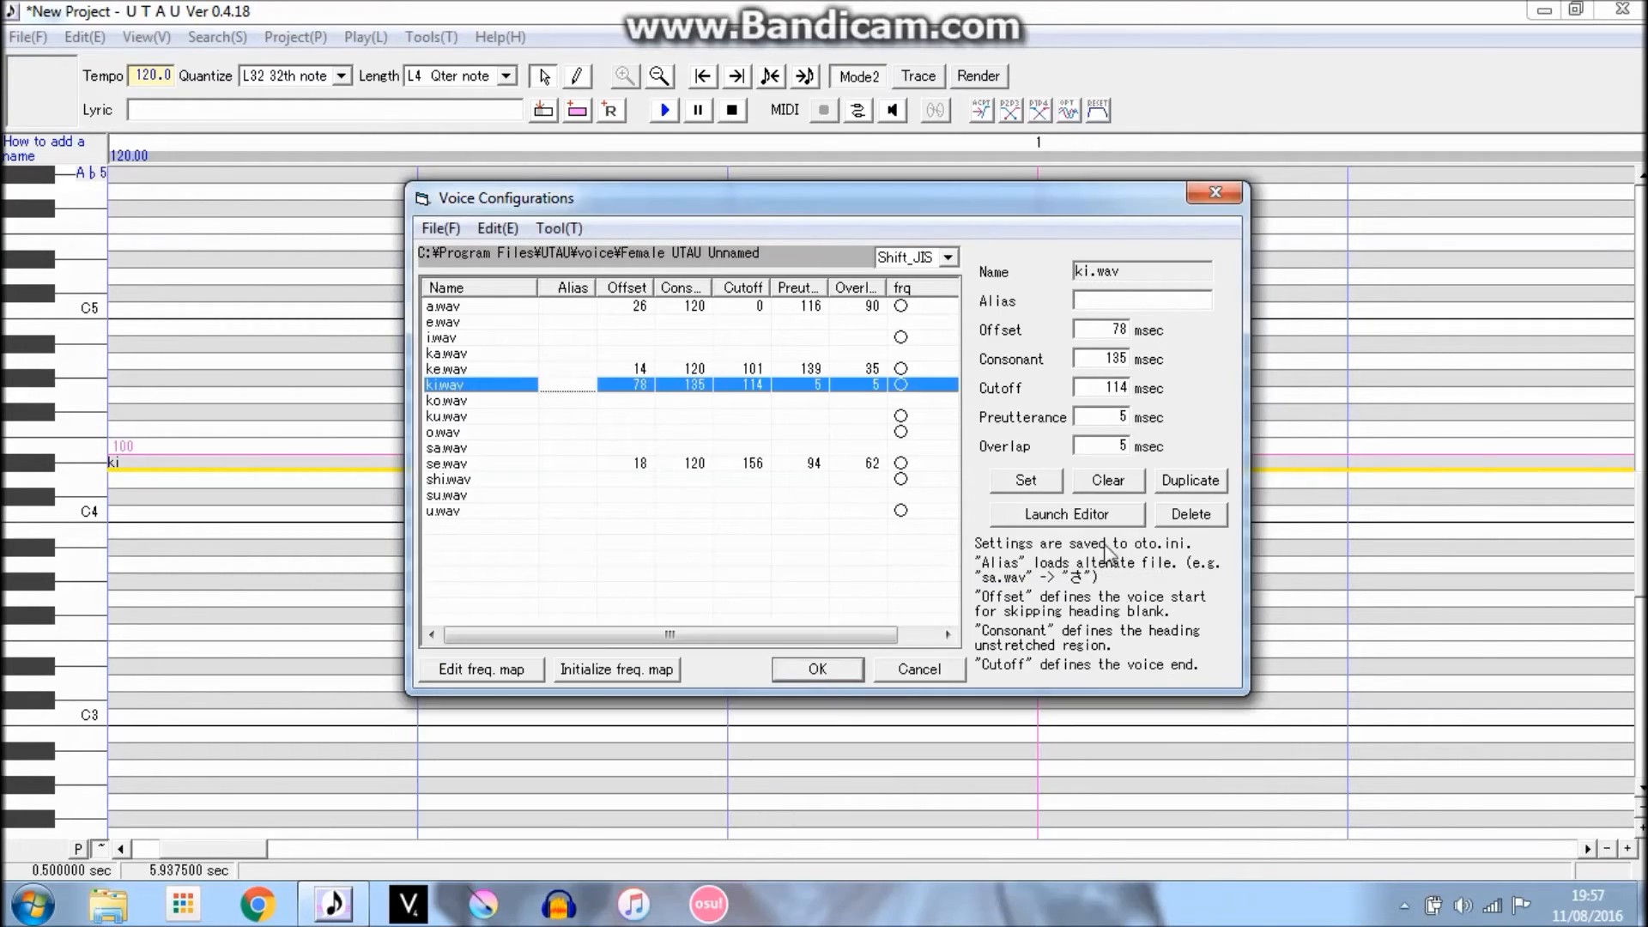
pyautogui.click(1053, 482)
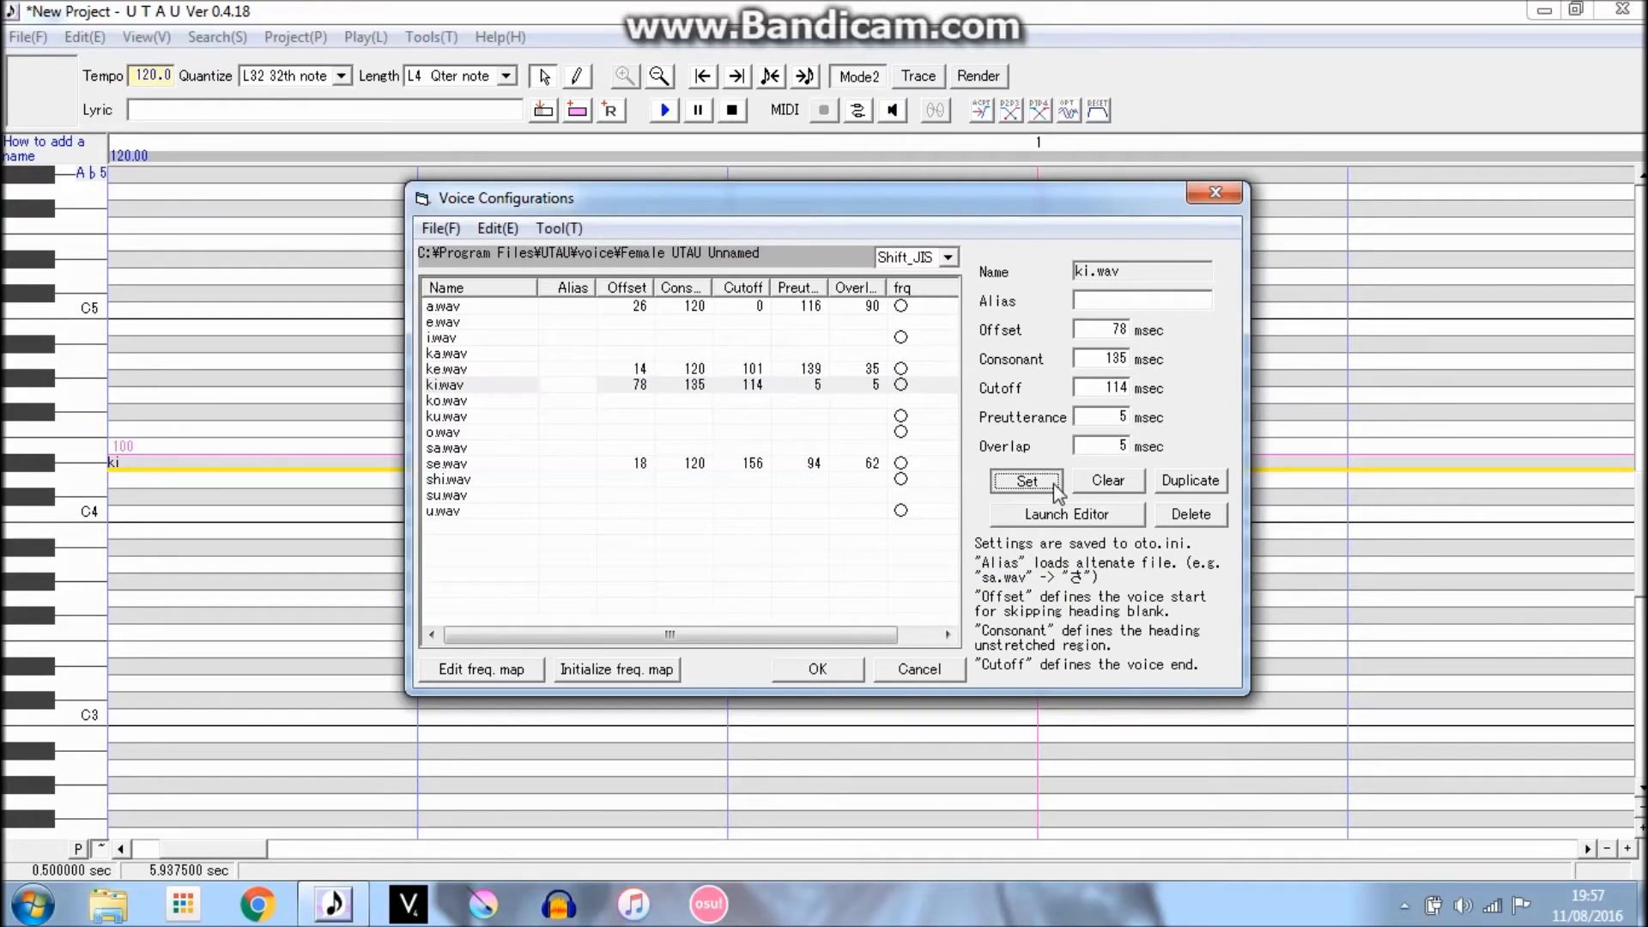
# Open shi.wav in the waveform editor and set its consonant region to 215 ms and its offset to 84 ms.
pyautogui.click(477, 480)
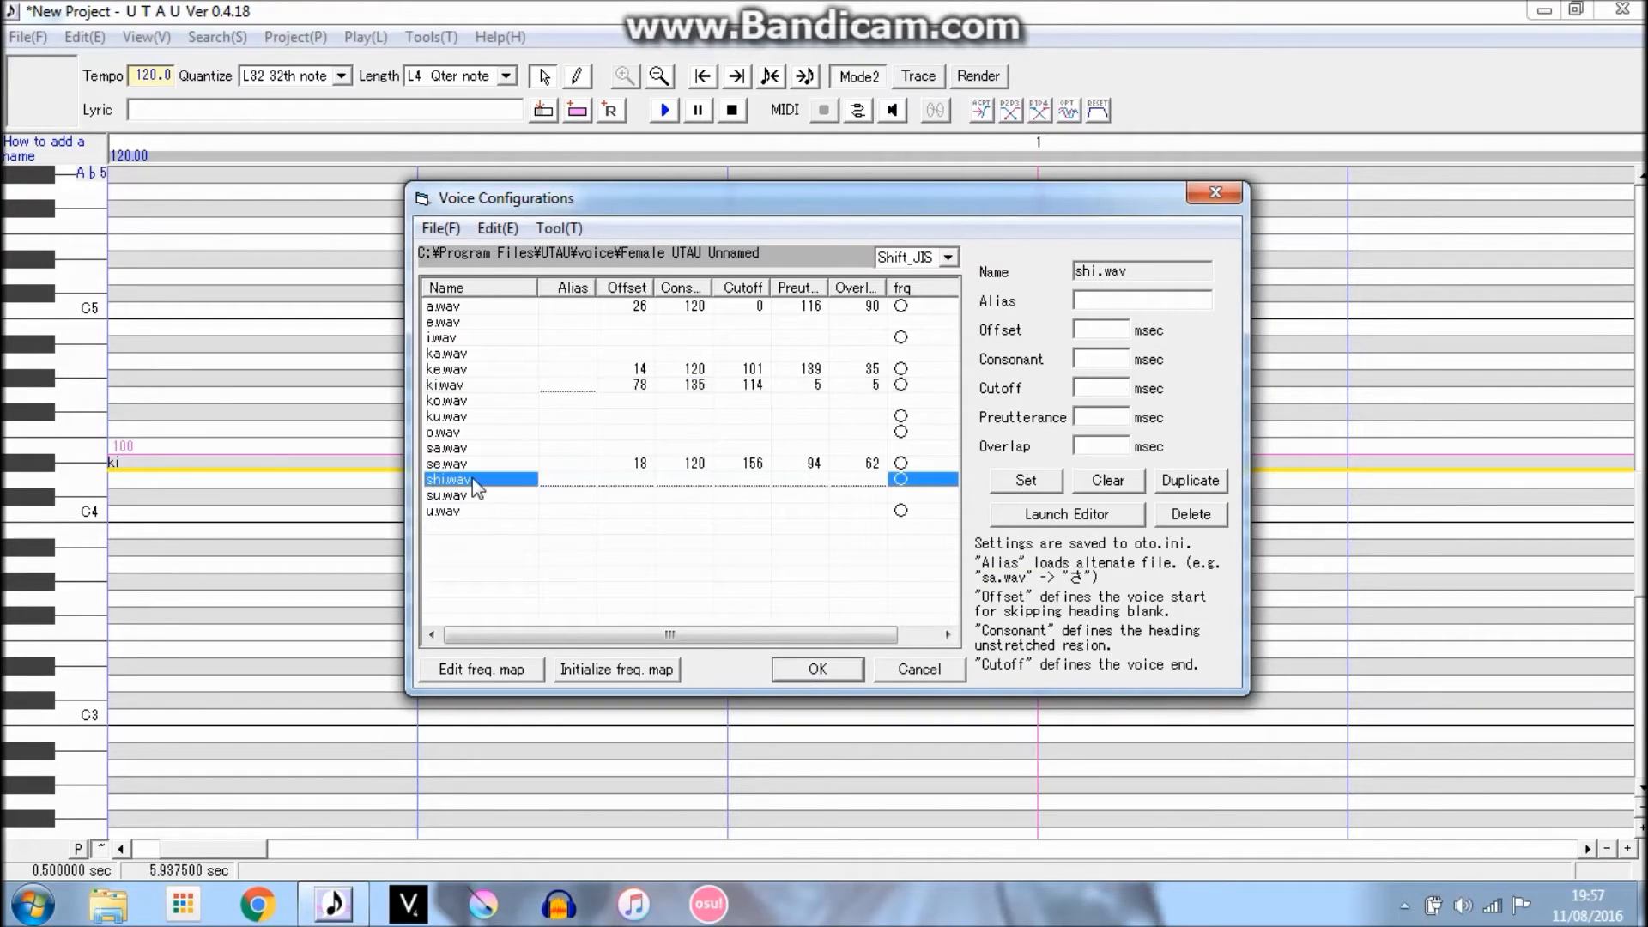
pyautogui.click(1044, 520)
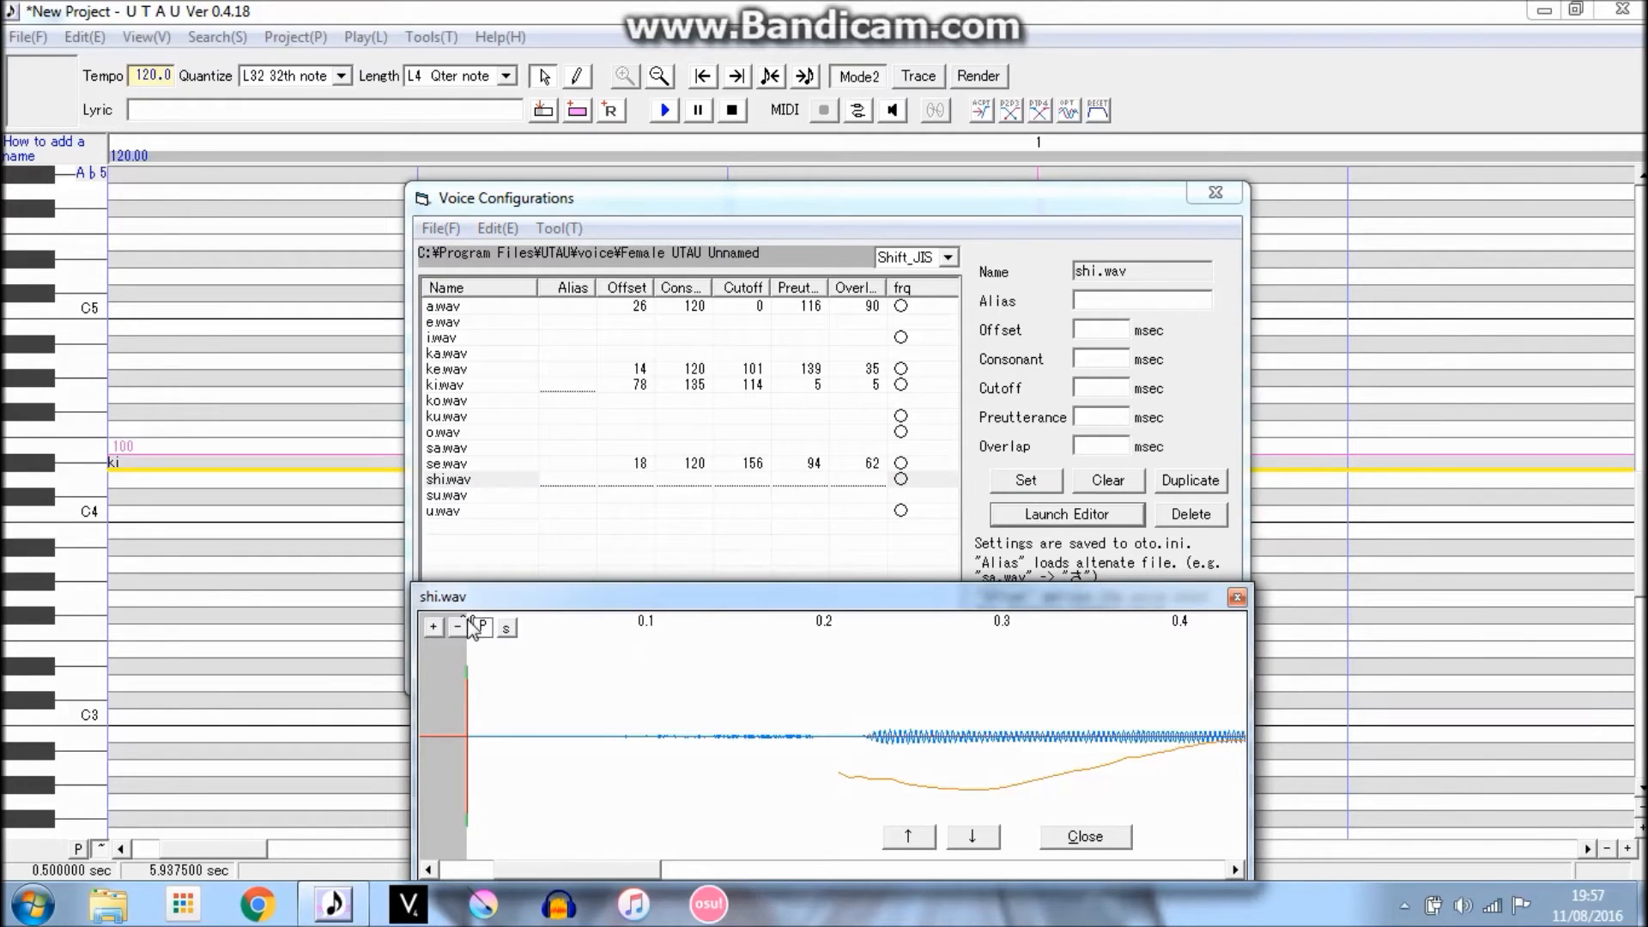
pyautogui.click(459, 627)
pyautogui.click(460, 628)
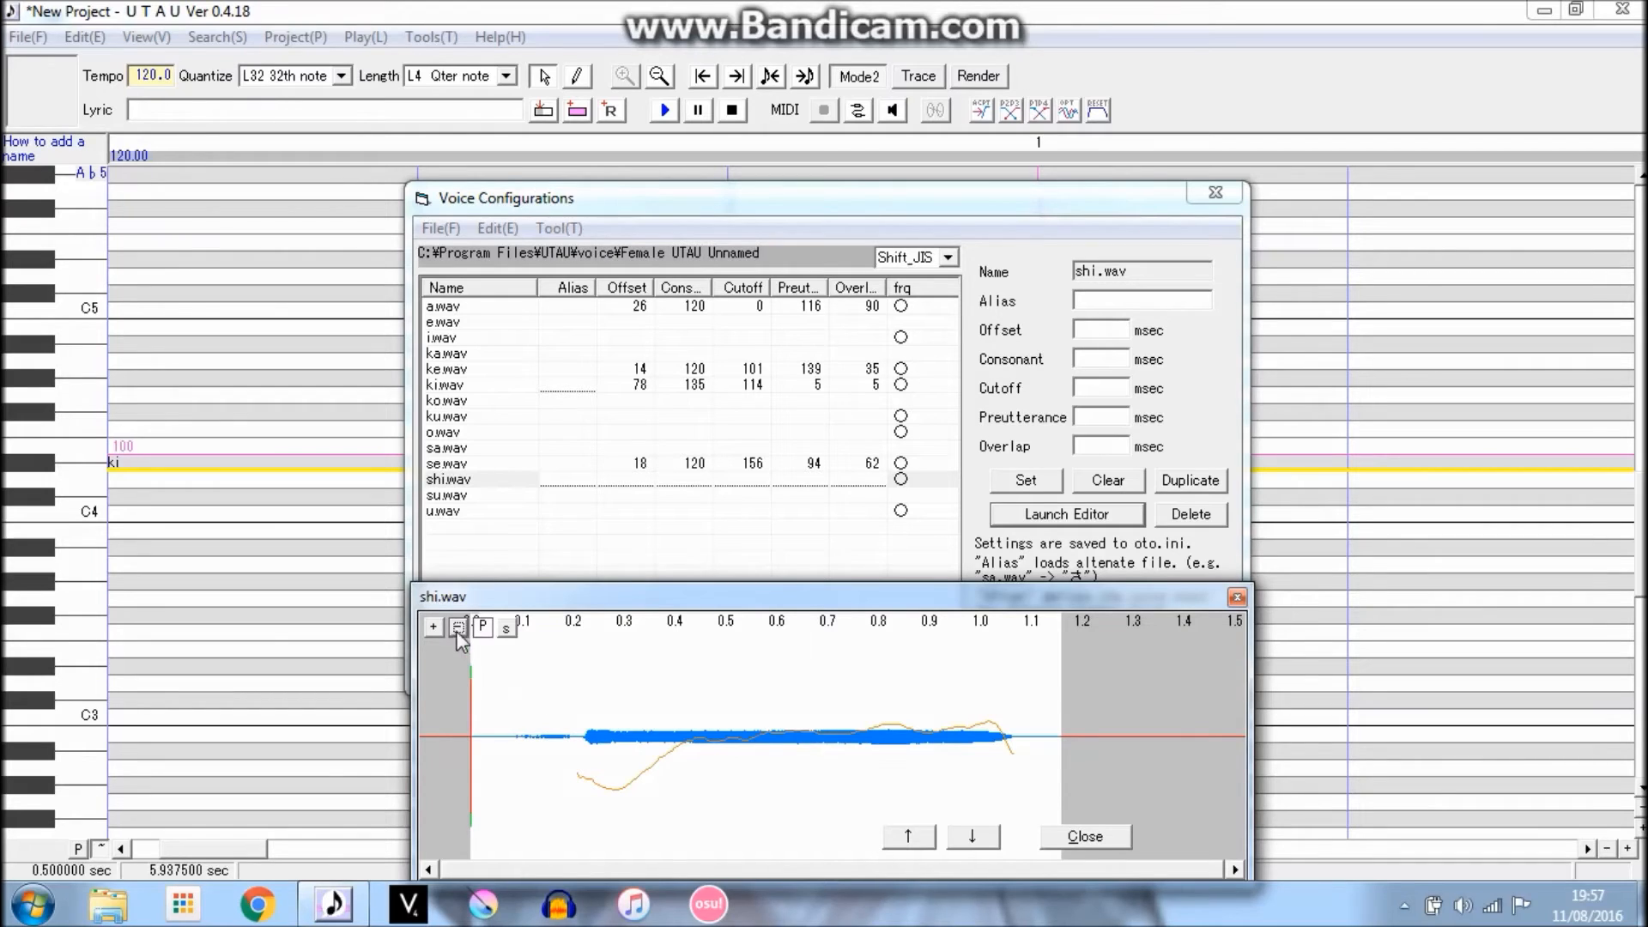
pyautogui.click(433, 628)
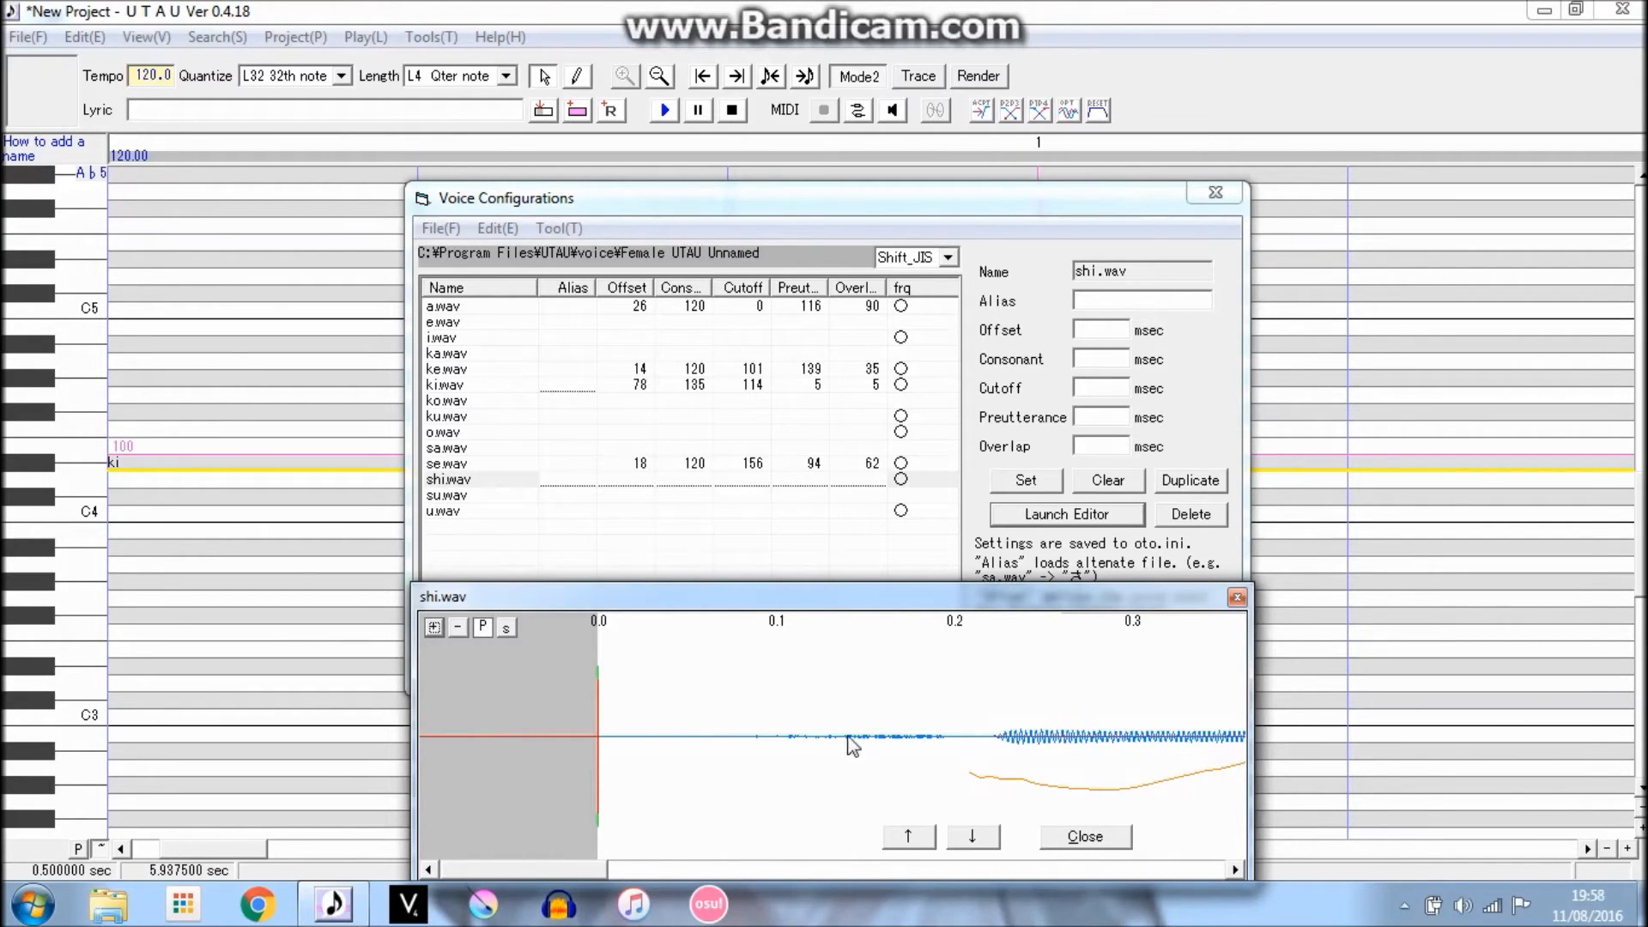
pyautogui.moveTo(598, 872); pyautogui.dragTo(656, 870)
pyautogui.moveTo(460, 649); pyautogui.dragTo(844, 678)
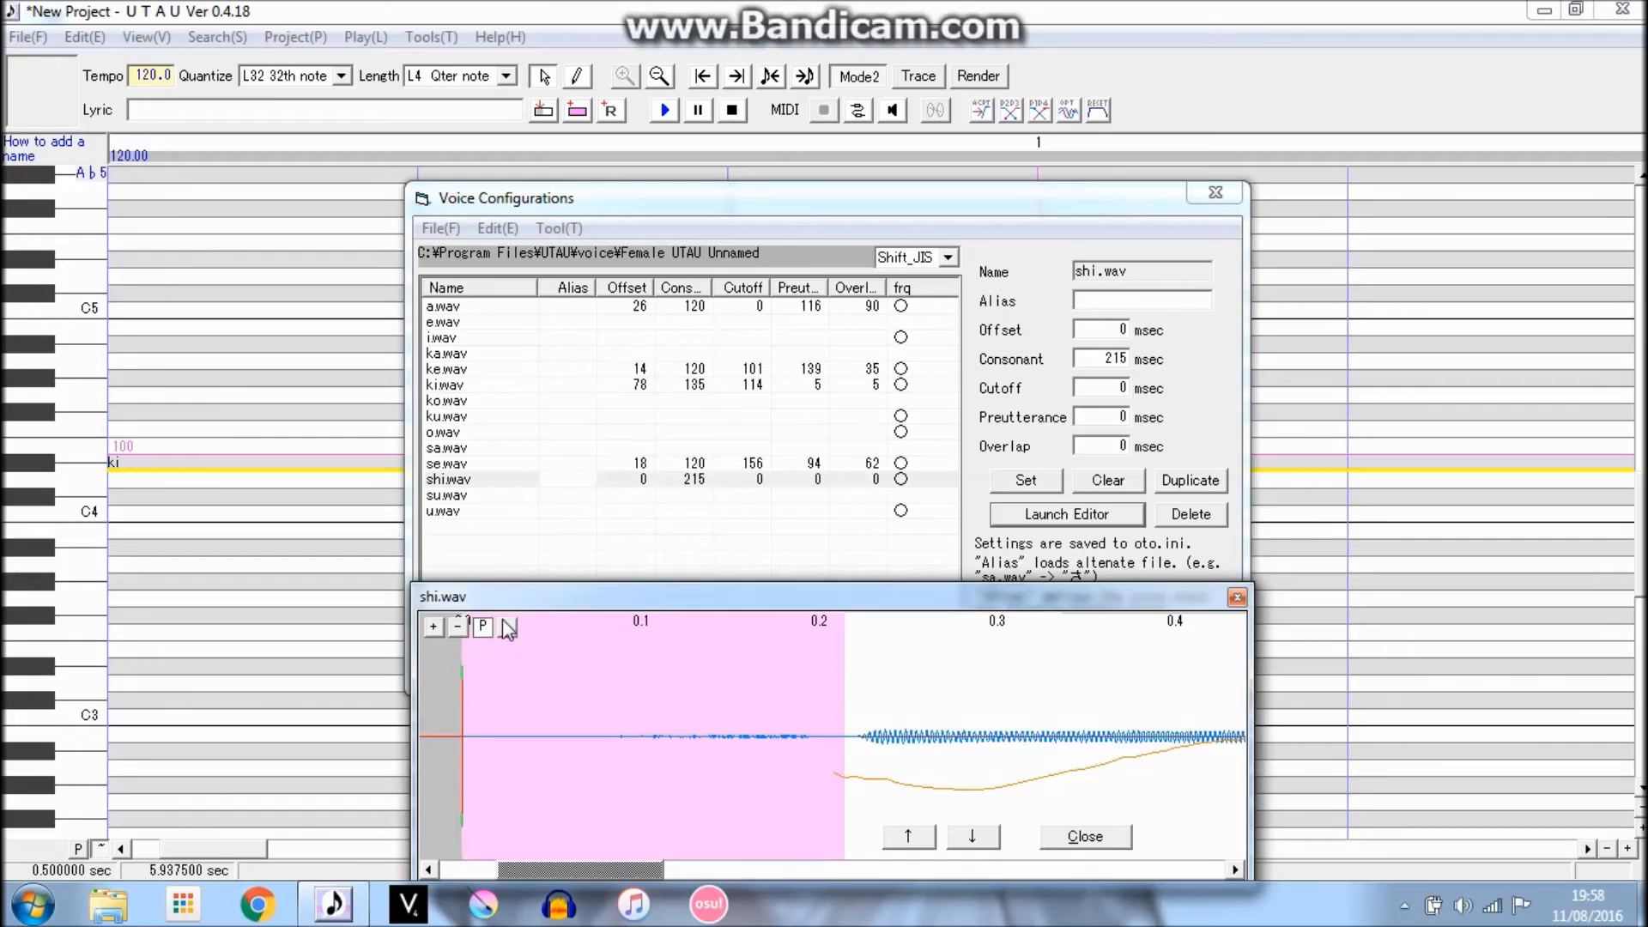
pyautogui.moveTo(463, 656); pyautogui.dragTo(832, 684)
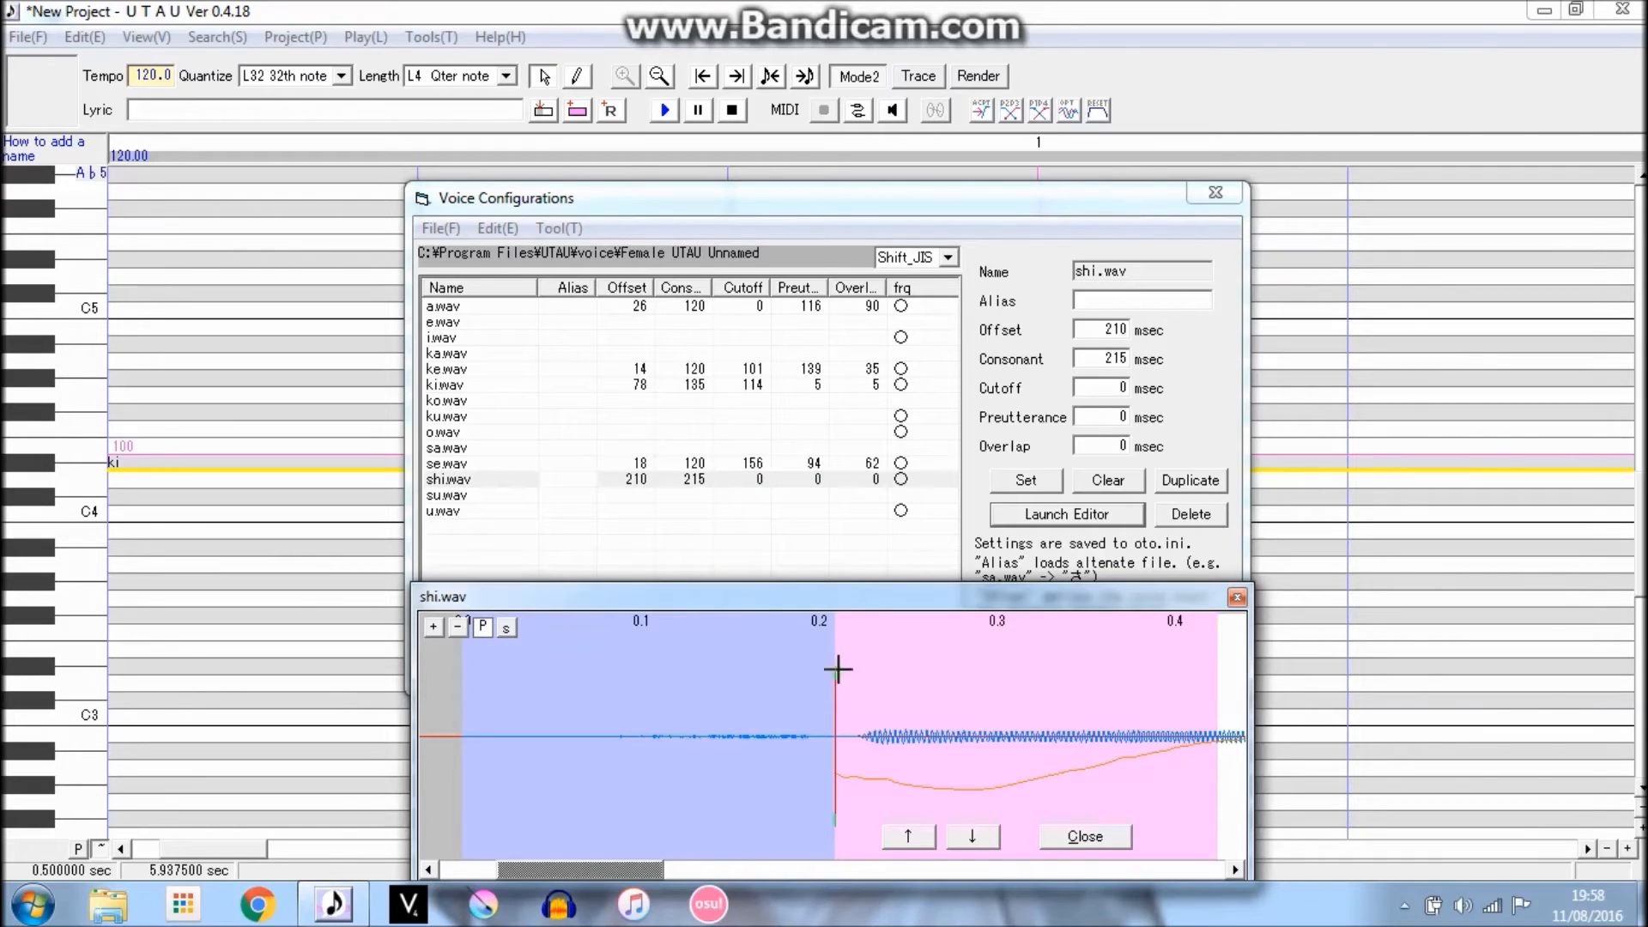
pyautogui.moveTo(837, 667); pyautogui.dragTo(612, 661)
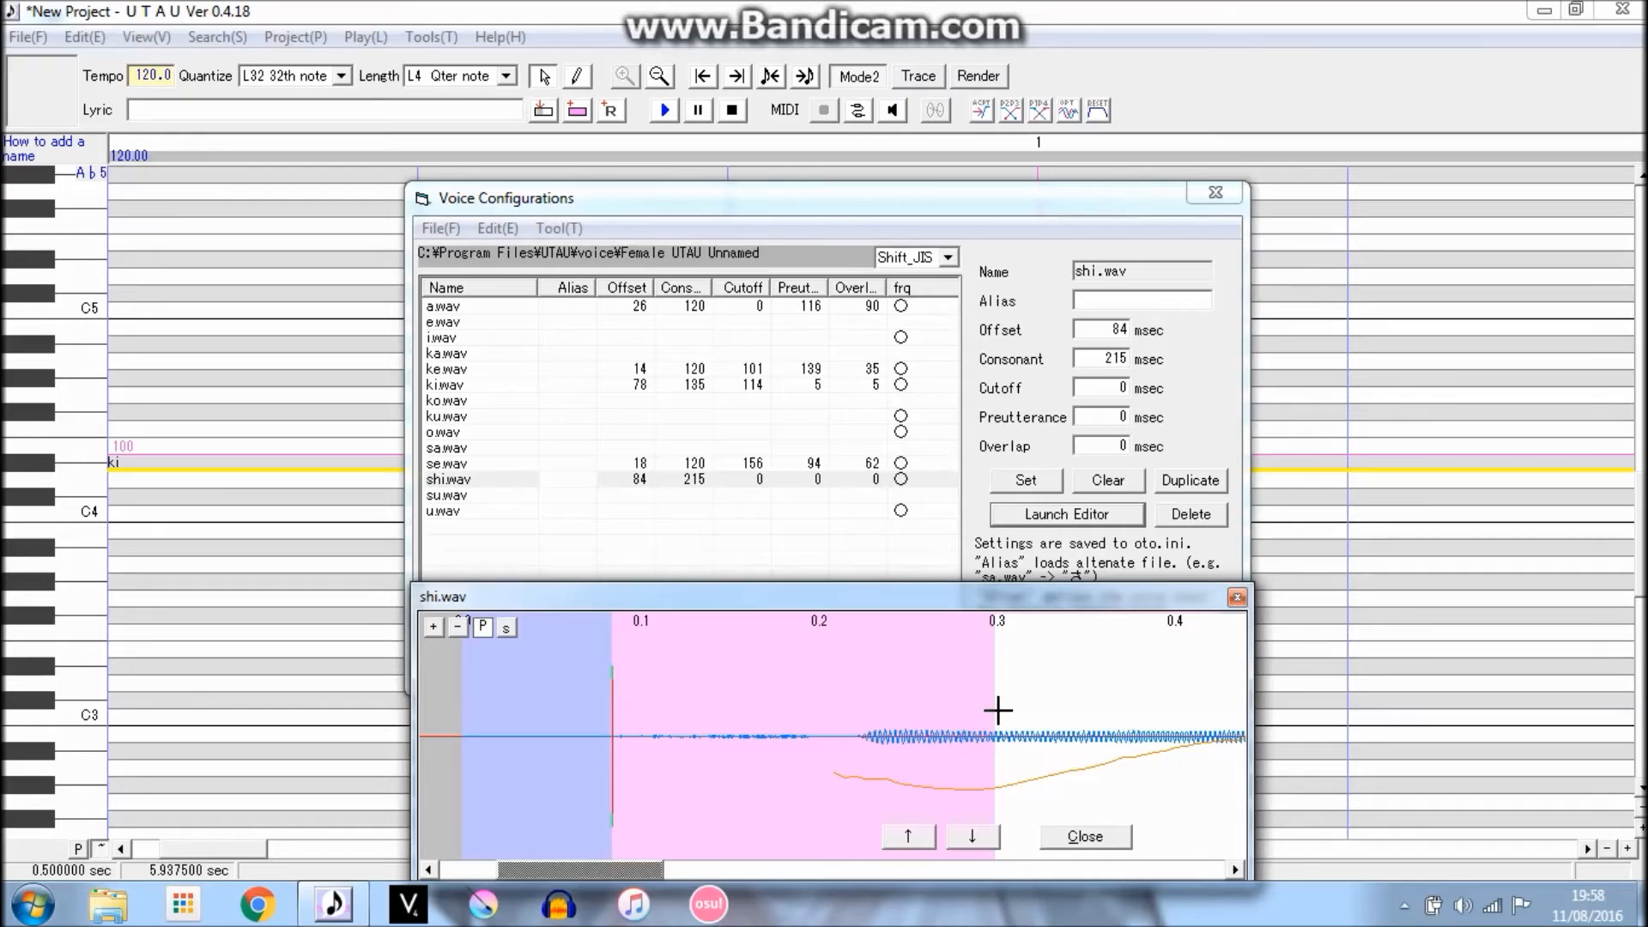
# Extend shi.wav's consonant region to 360 ms, just past where the pitch curve levels out.
pyautogui.moveTo(996, 711); pyautogui.dragTo(1041, 718)
pyautogui.moveTo(644, 871); pyautogui.dragTo(790, 845)
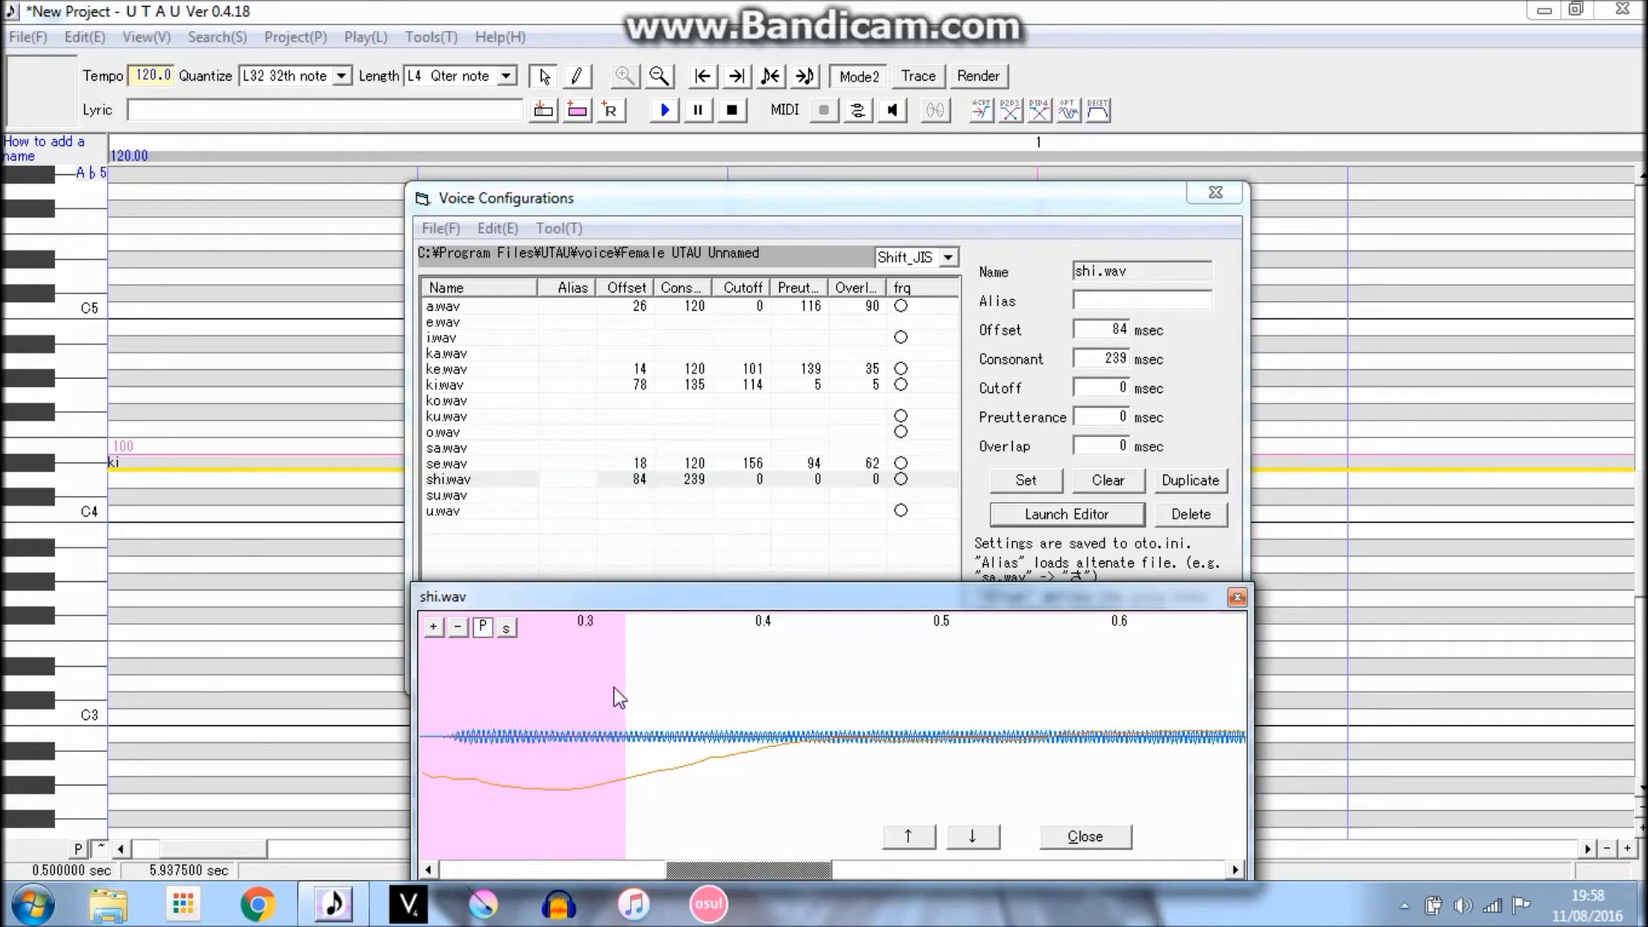
pyautogui.moveTo(620, 692); pyautogui.dragTo(640, 702)
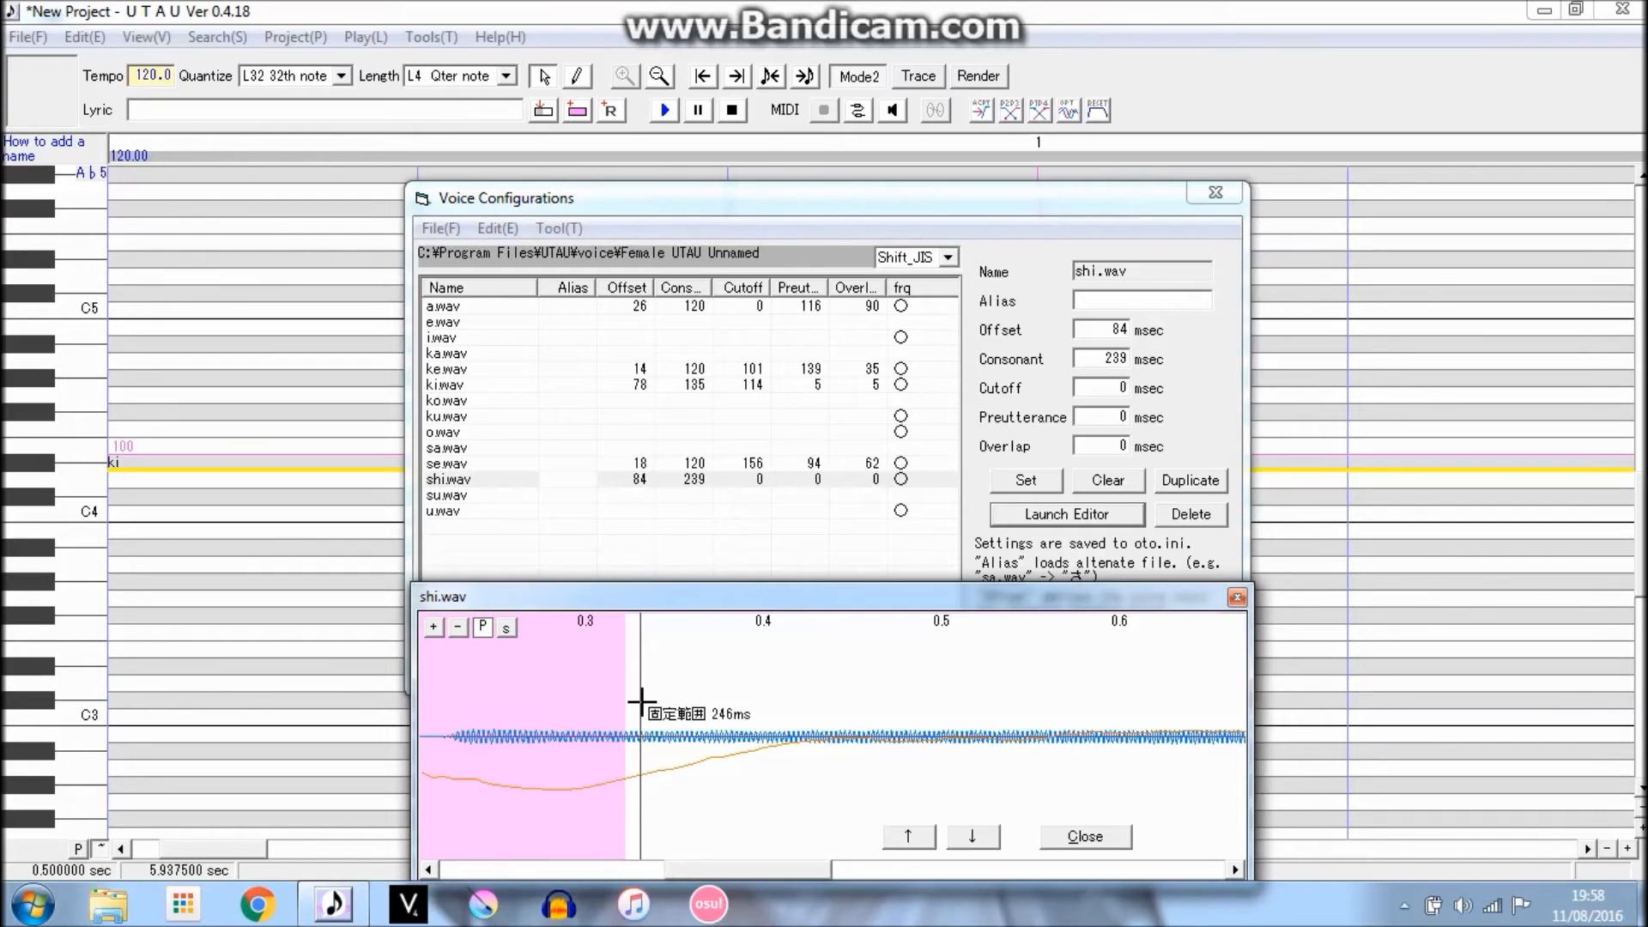
pyautogui.moveTo(641, 702); pyautogui.dragTo(816, 685)
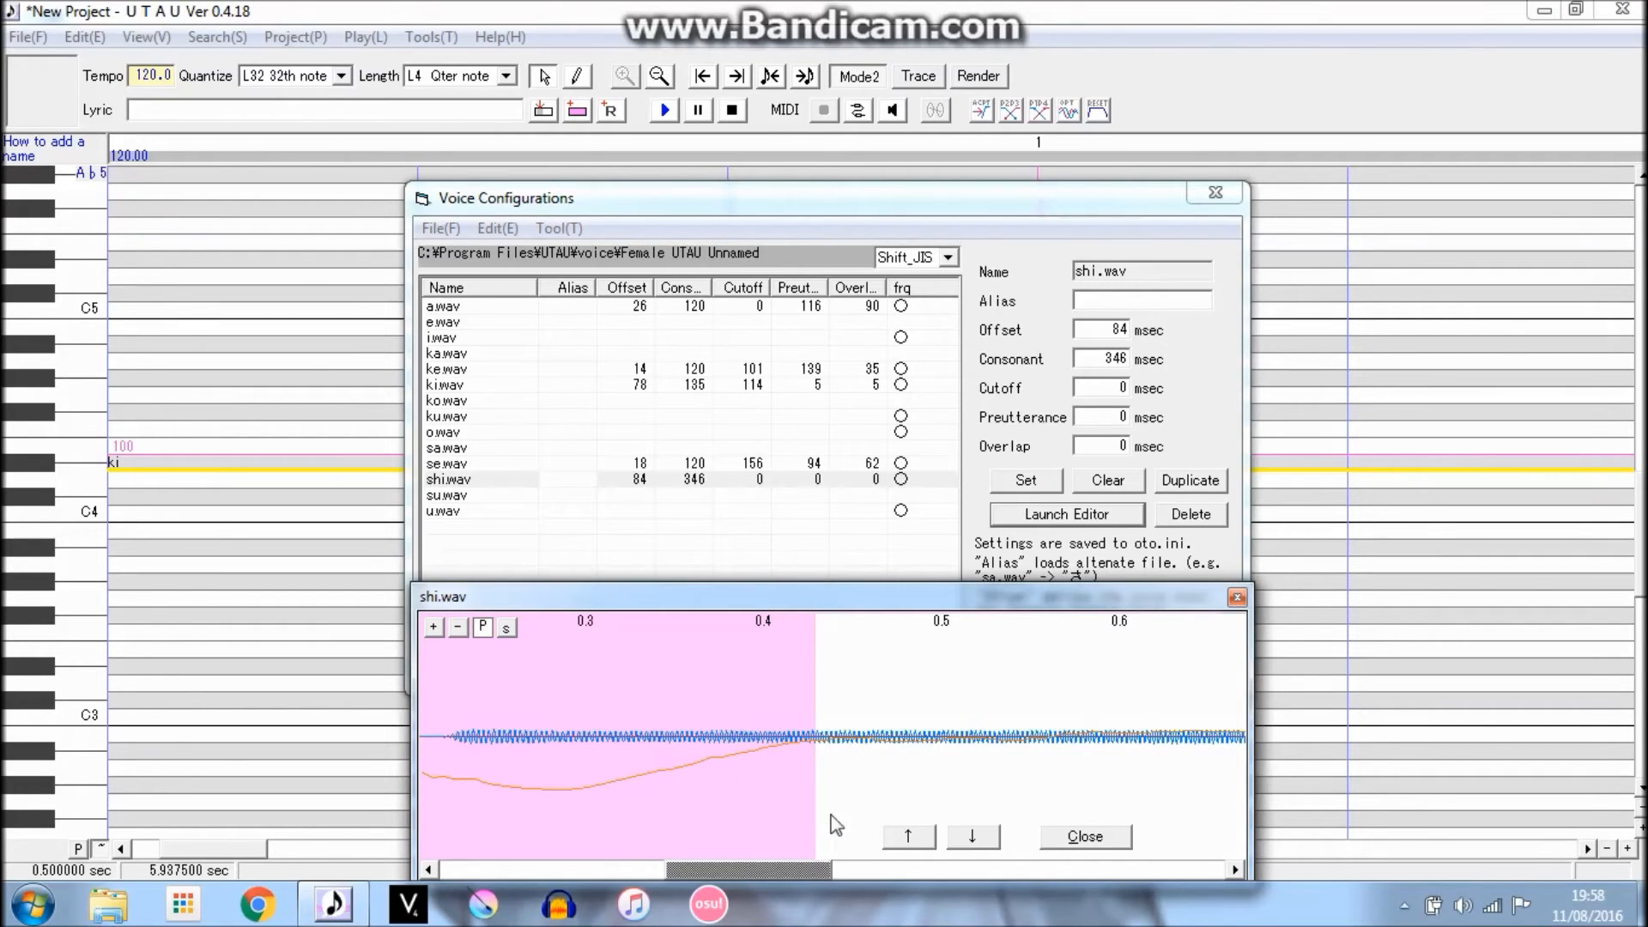
pyautogui.moveTo(816, 712); pyautogui.dragTo(841, 725)
# Set shi.wav's cutoff to 212 ms so the uneven end of the sample is excluded.
pyautogui.moveTo(775, 875); pyautogui.dragTo(1236, 842)
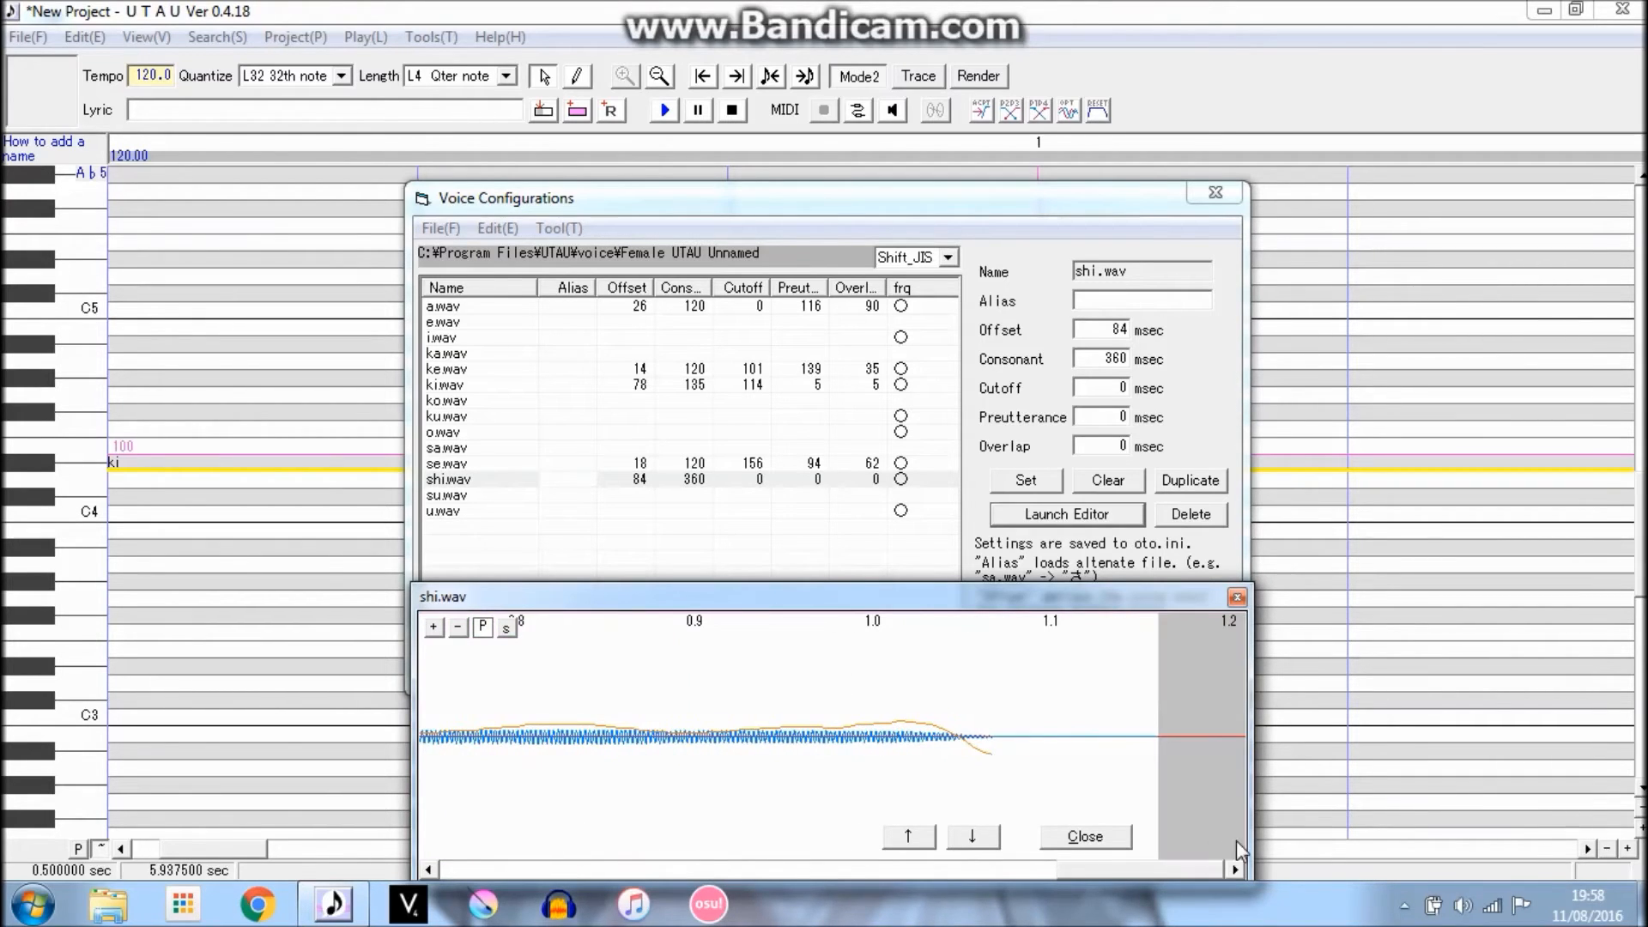
pyautogui.click(457, 627)
pyautogui.click(457, 627)
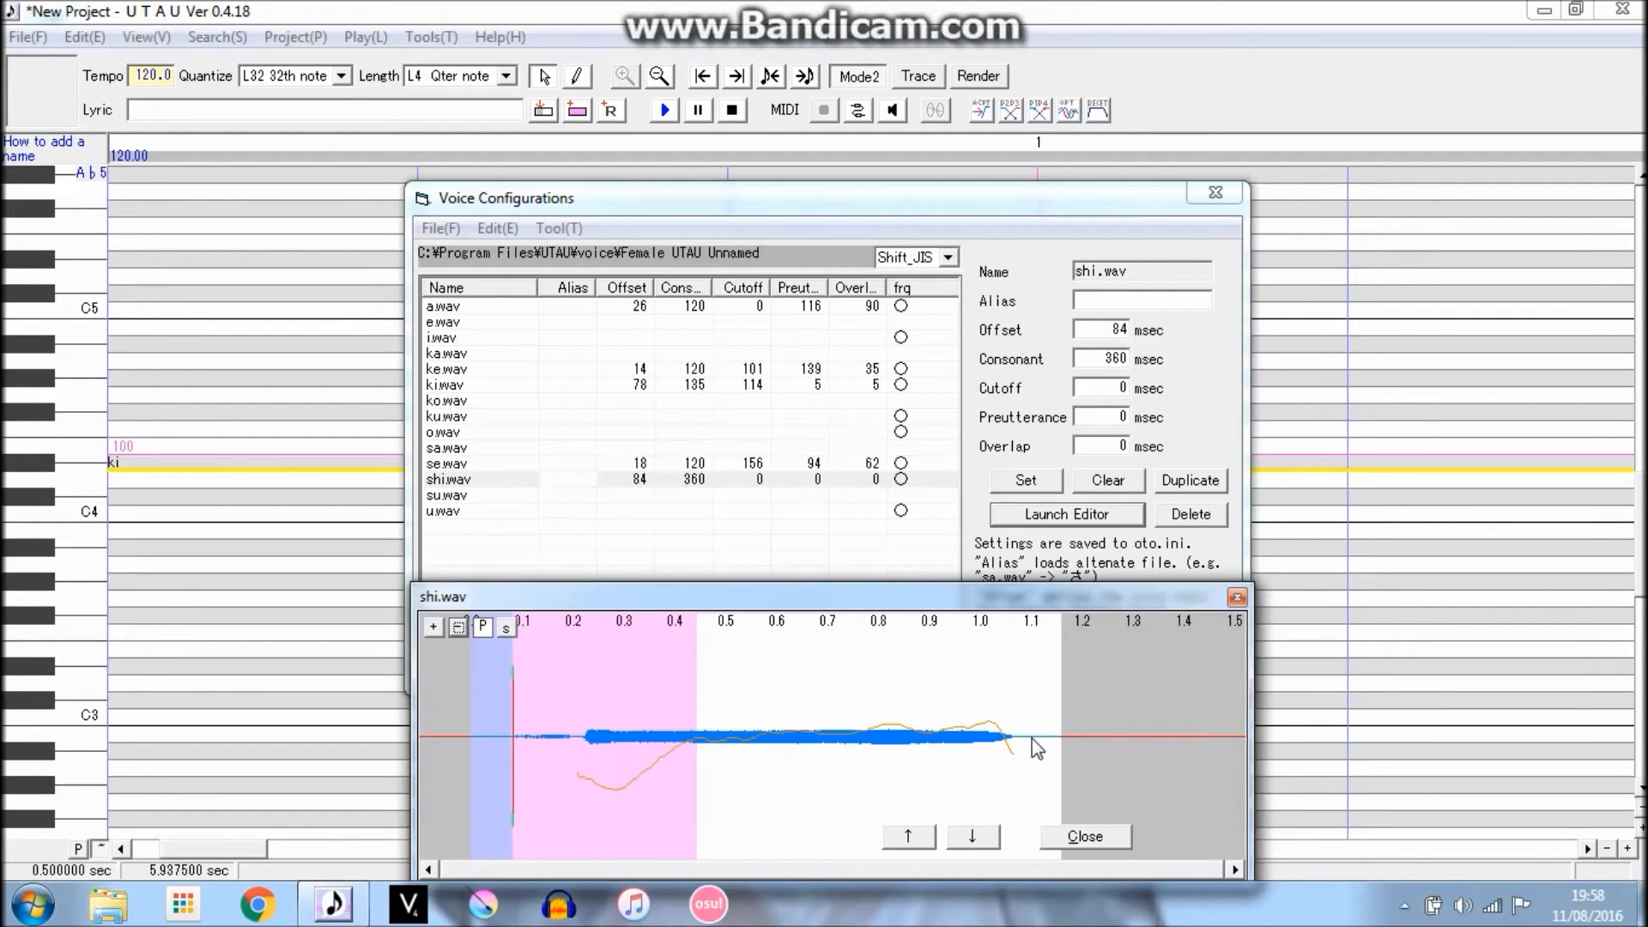
pyautogui.moveTo(1058, 736)
pyautogui.mouseDown()
pyautogui.moveTo(953, 737)
pyautogui.moveTo(1079, 742)
pyautogui.moveTo(1045, 745)
pyautogui.mouseUp()
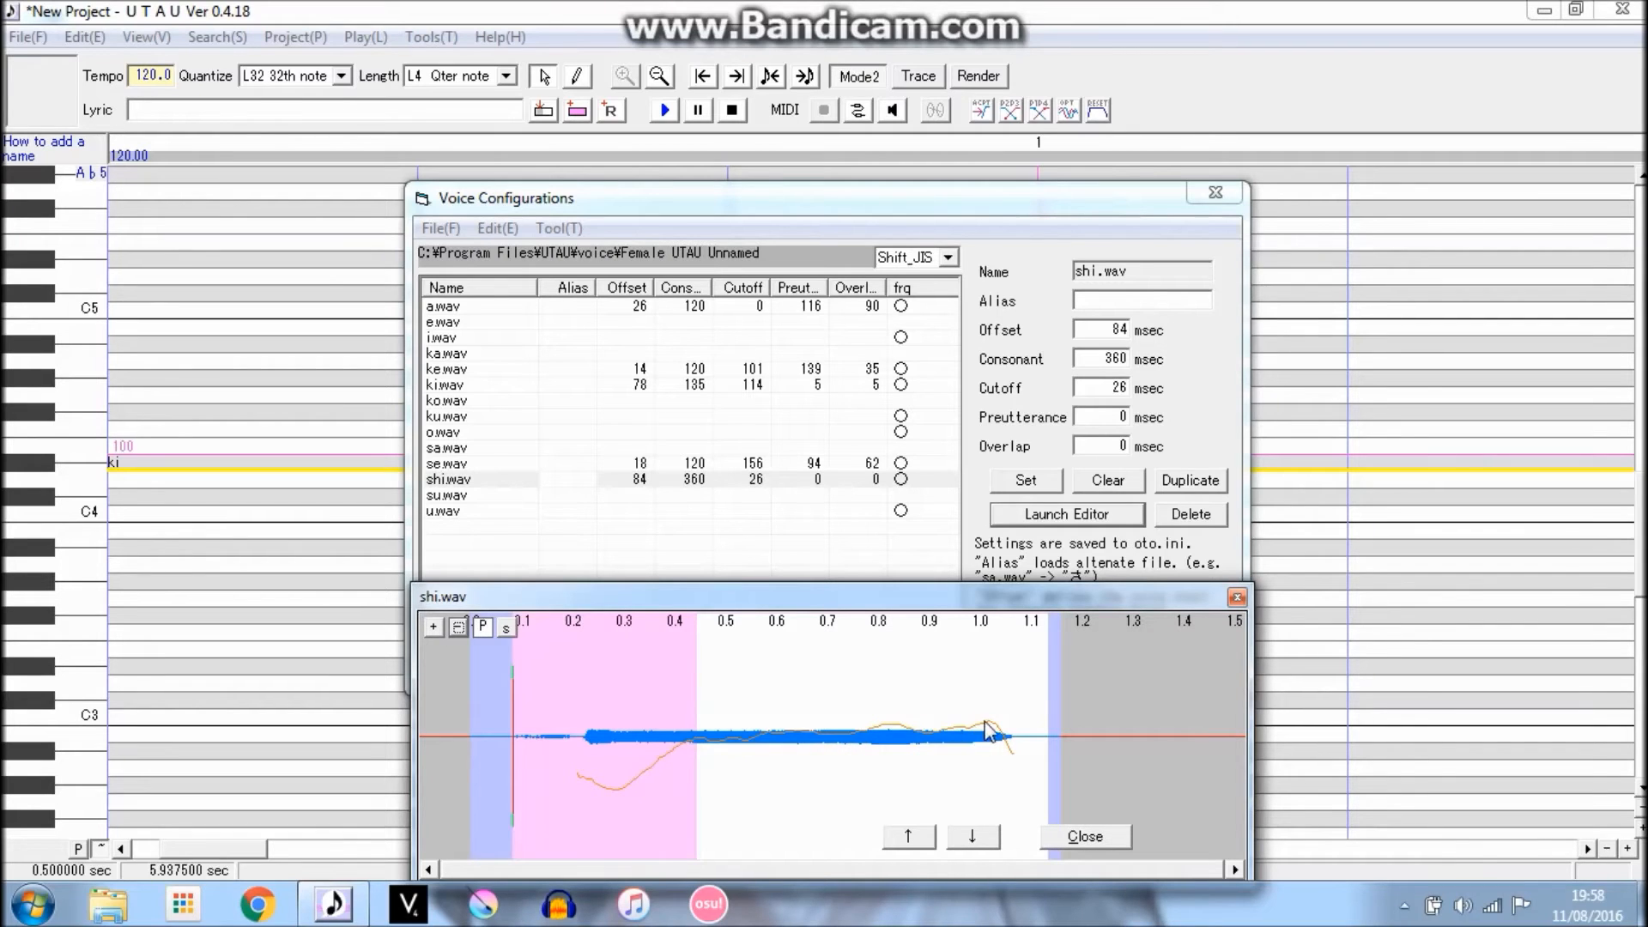
pyautogui.moveTo(1054, 748); pyautogui.dragTo(879, 749)
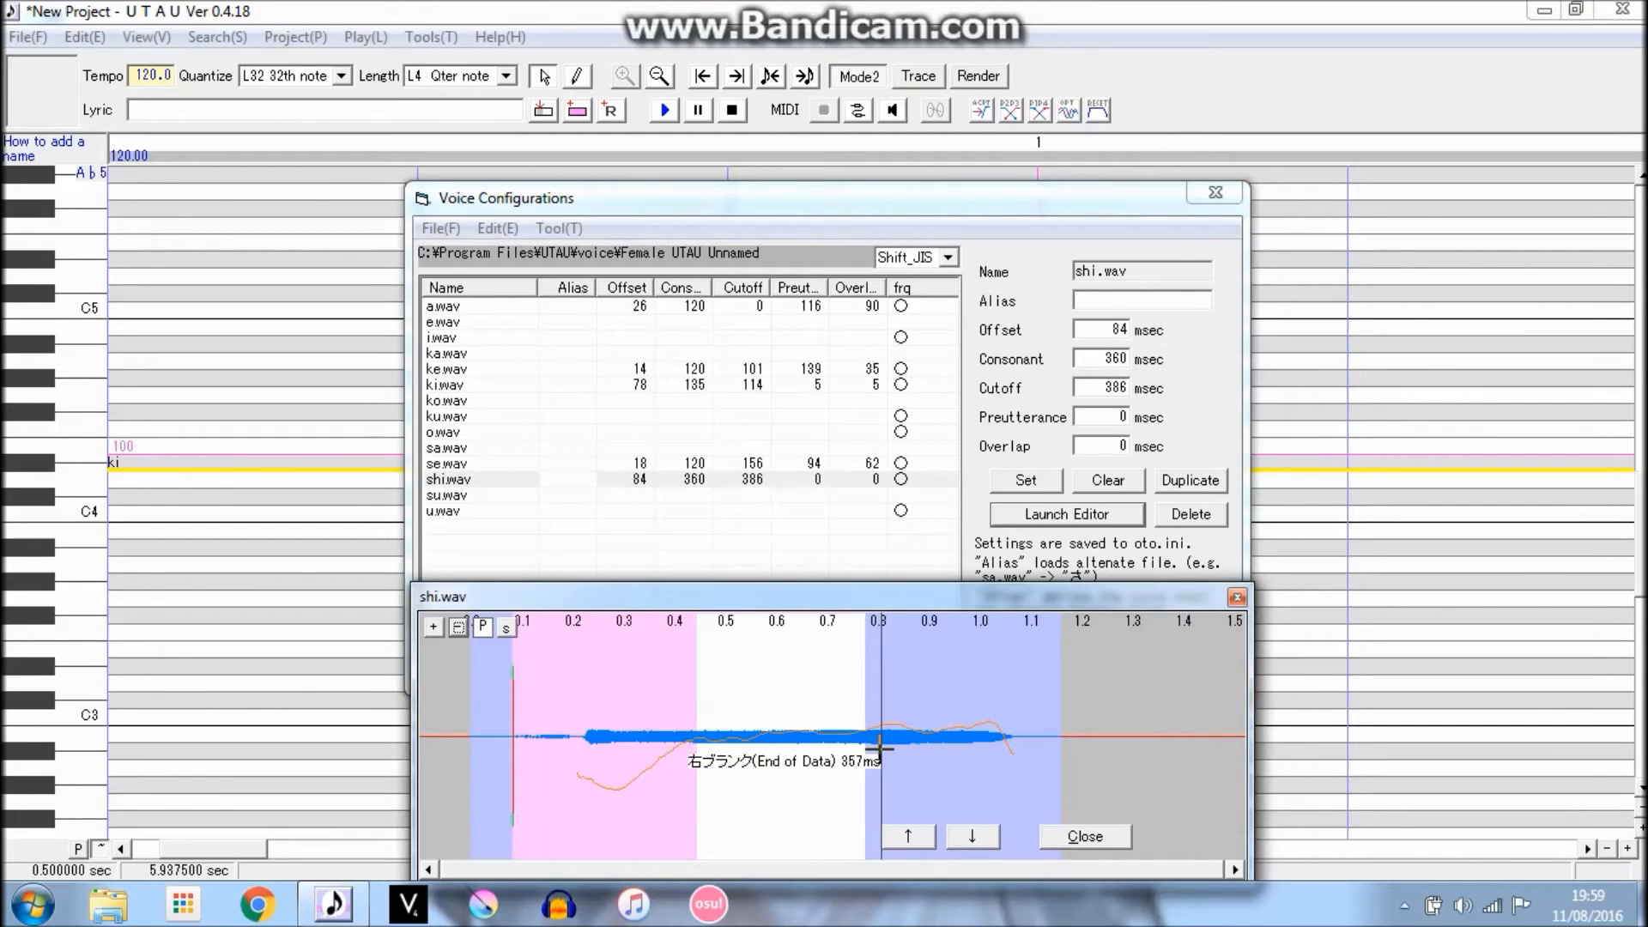
pyautogui.moveTo(879, 750); pyautogui.dragTo(952, 740)
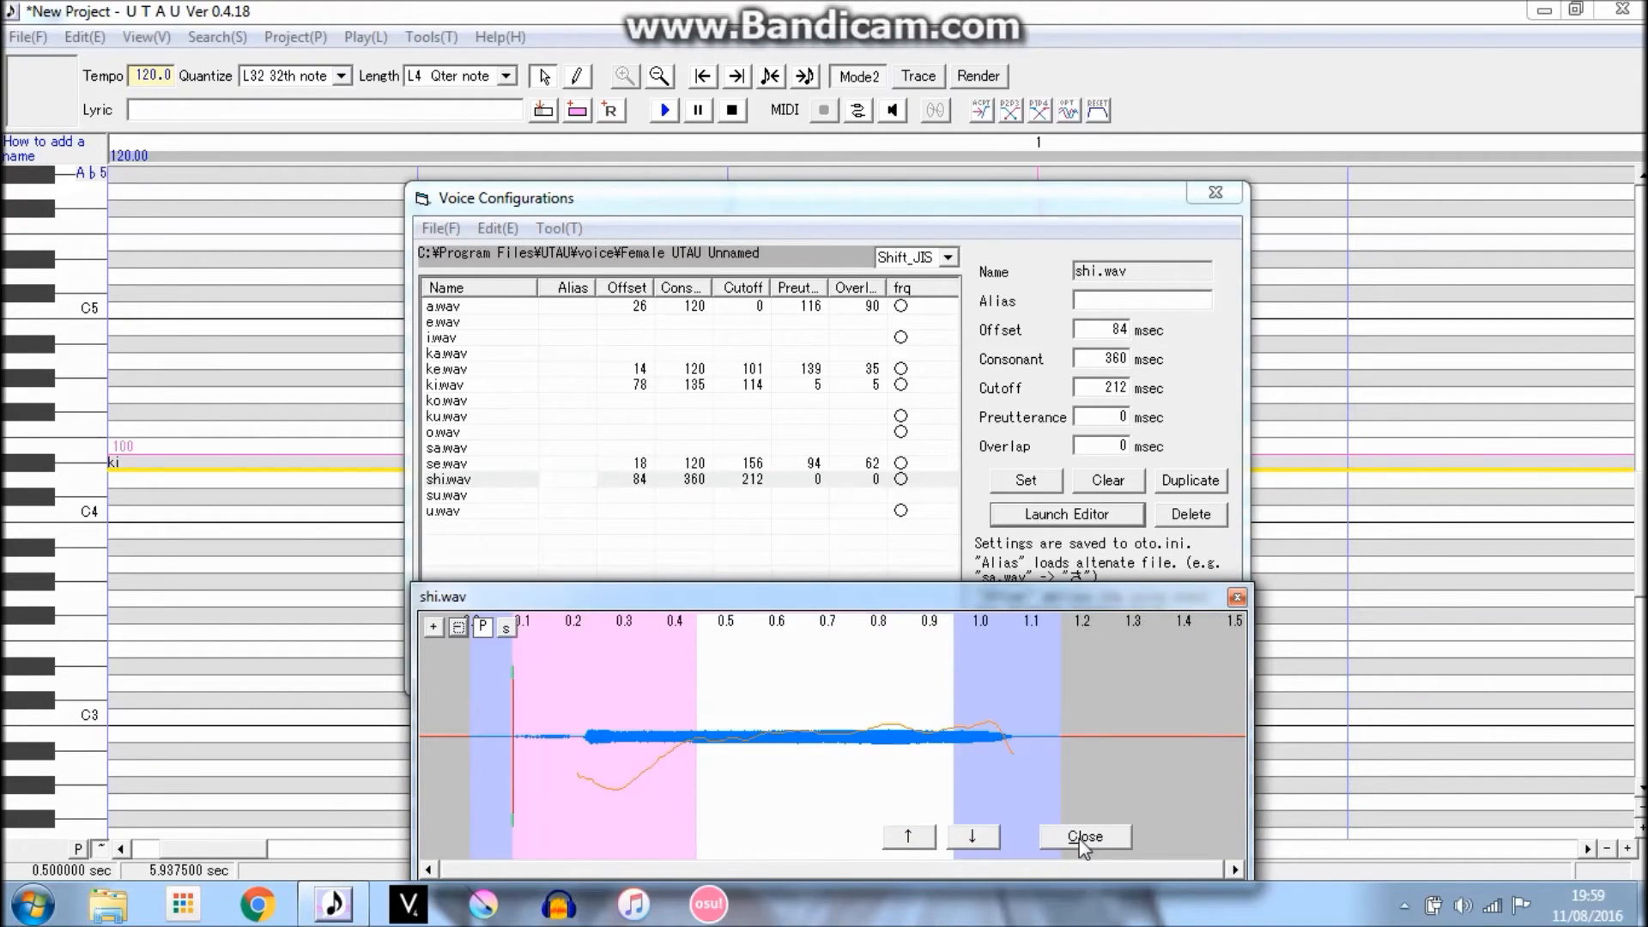
pyautogui.click(435, 627)
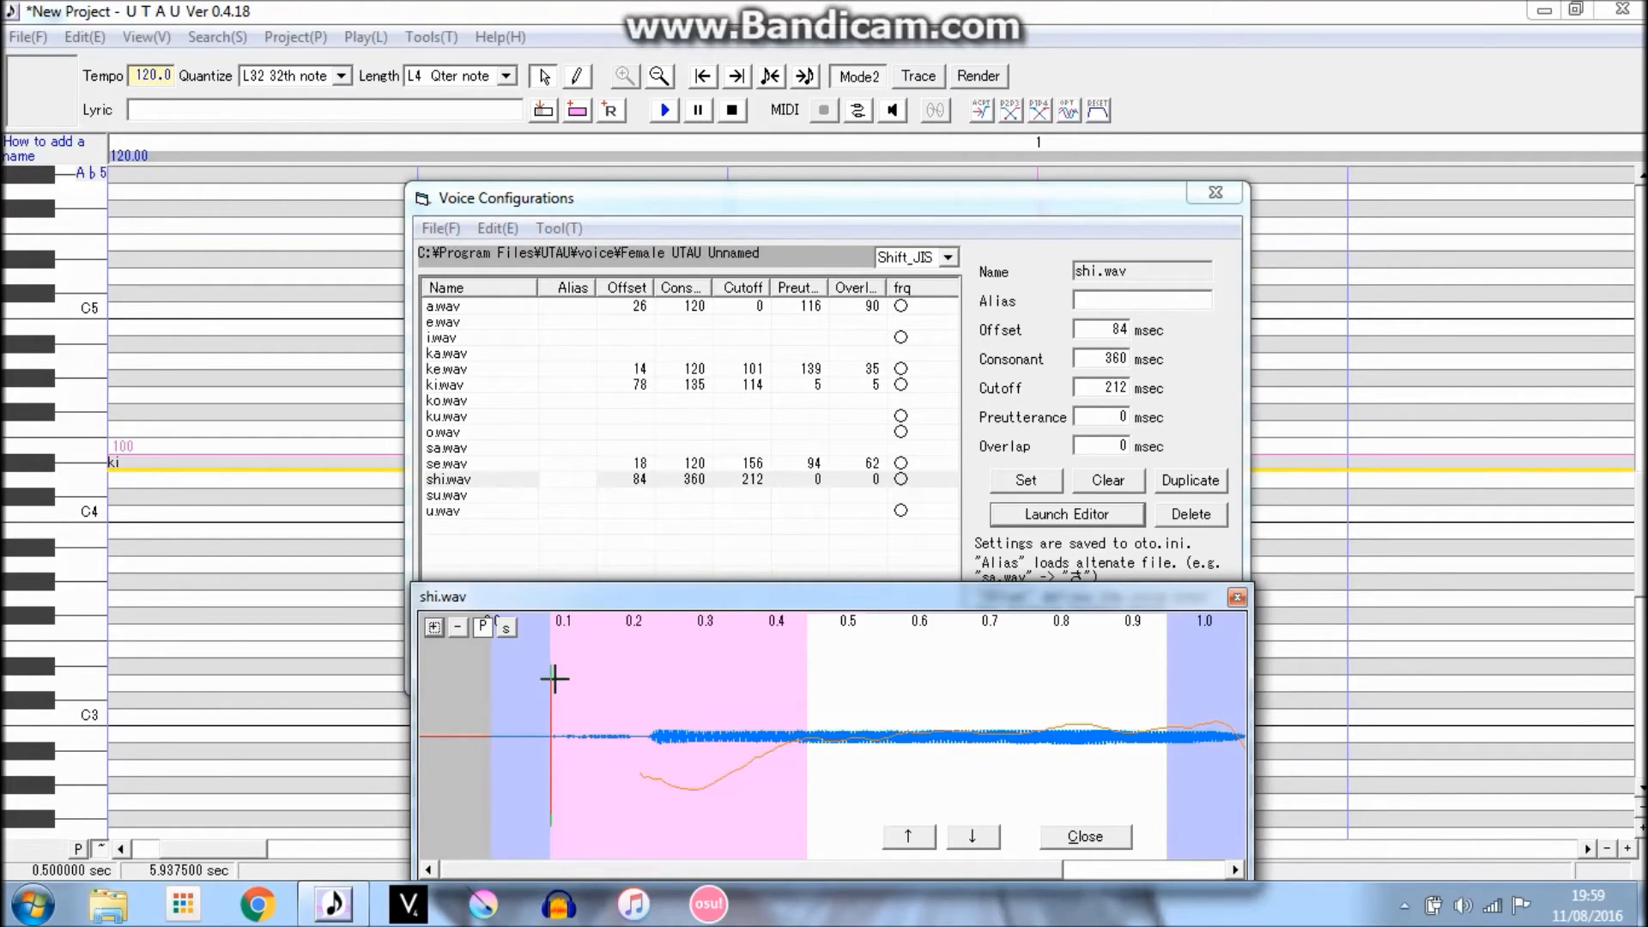
# Set shi.wav's preutterance to 70 ms and its overlap to 56 ms in the waveform editor.
pyautogui.moveTo(551, 670); pyautogui.dragTo(600, 678)
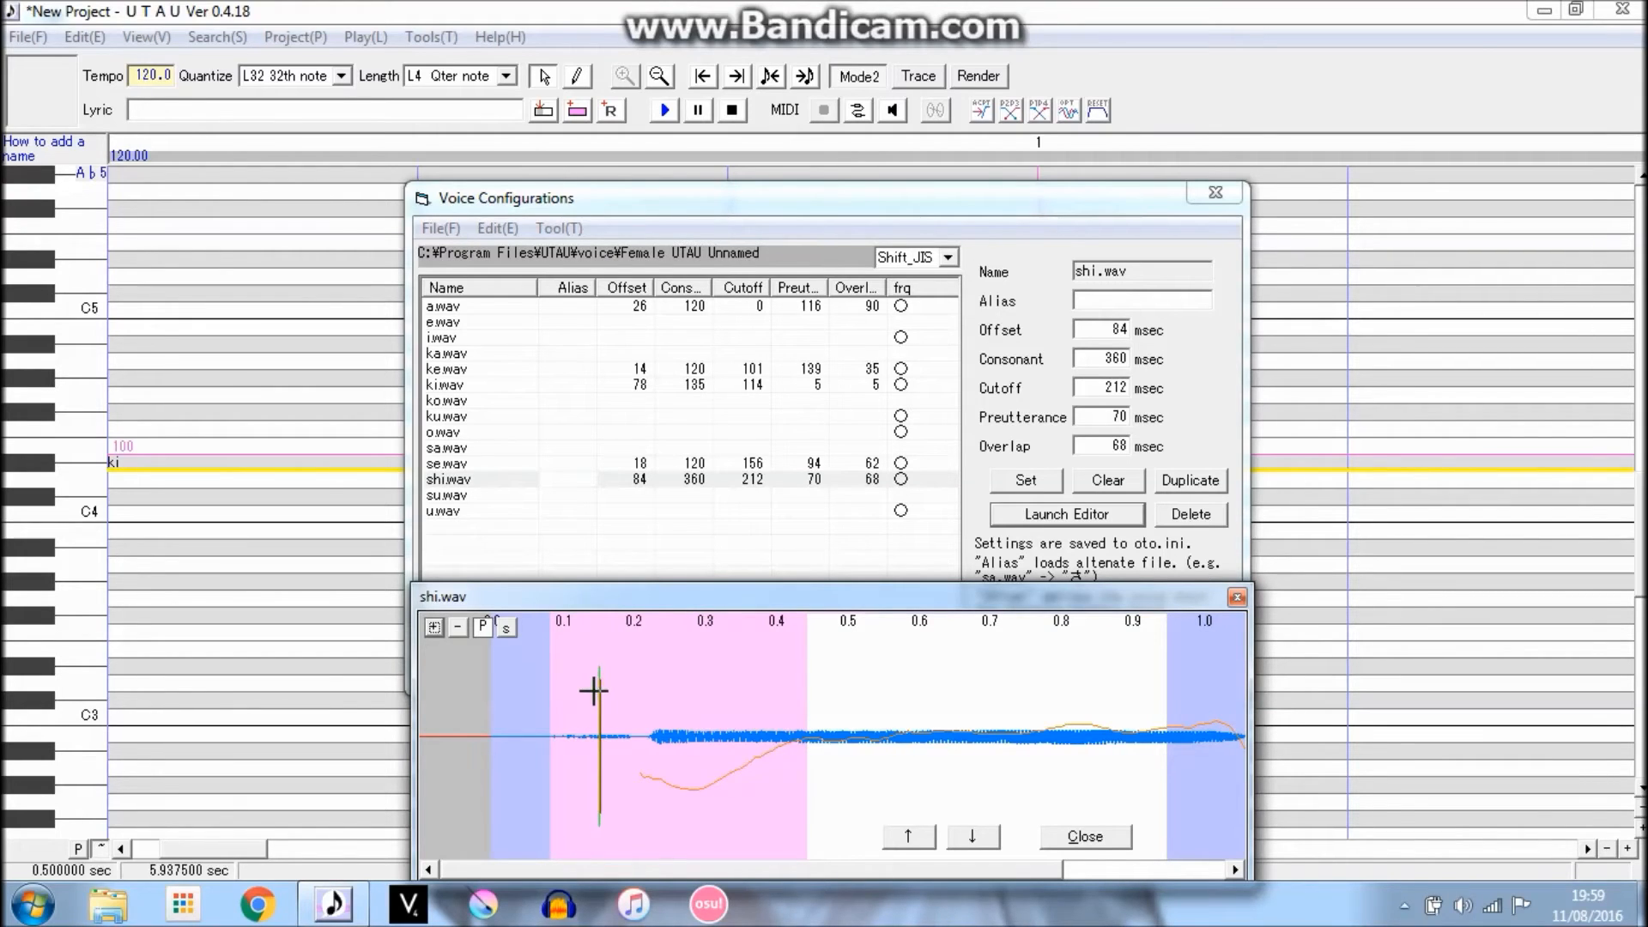
pyautogui.moveTo(601, 683); pyautogui.dragTo(592, 672)
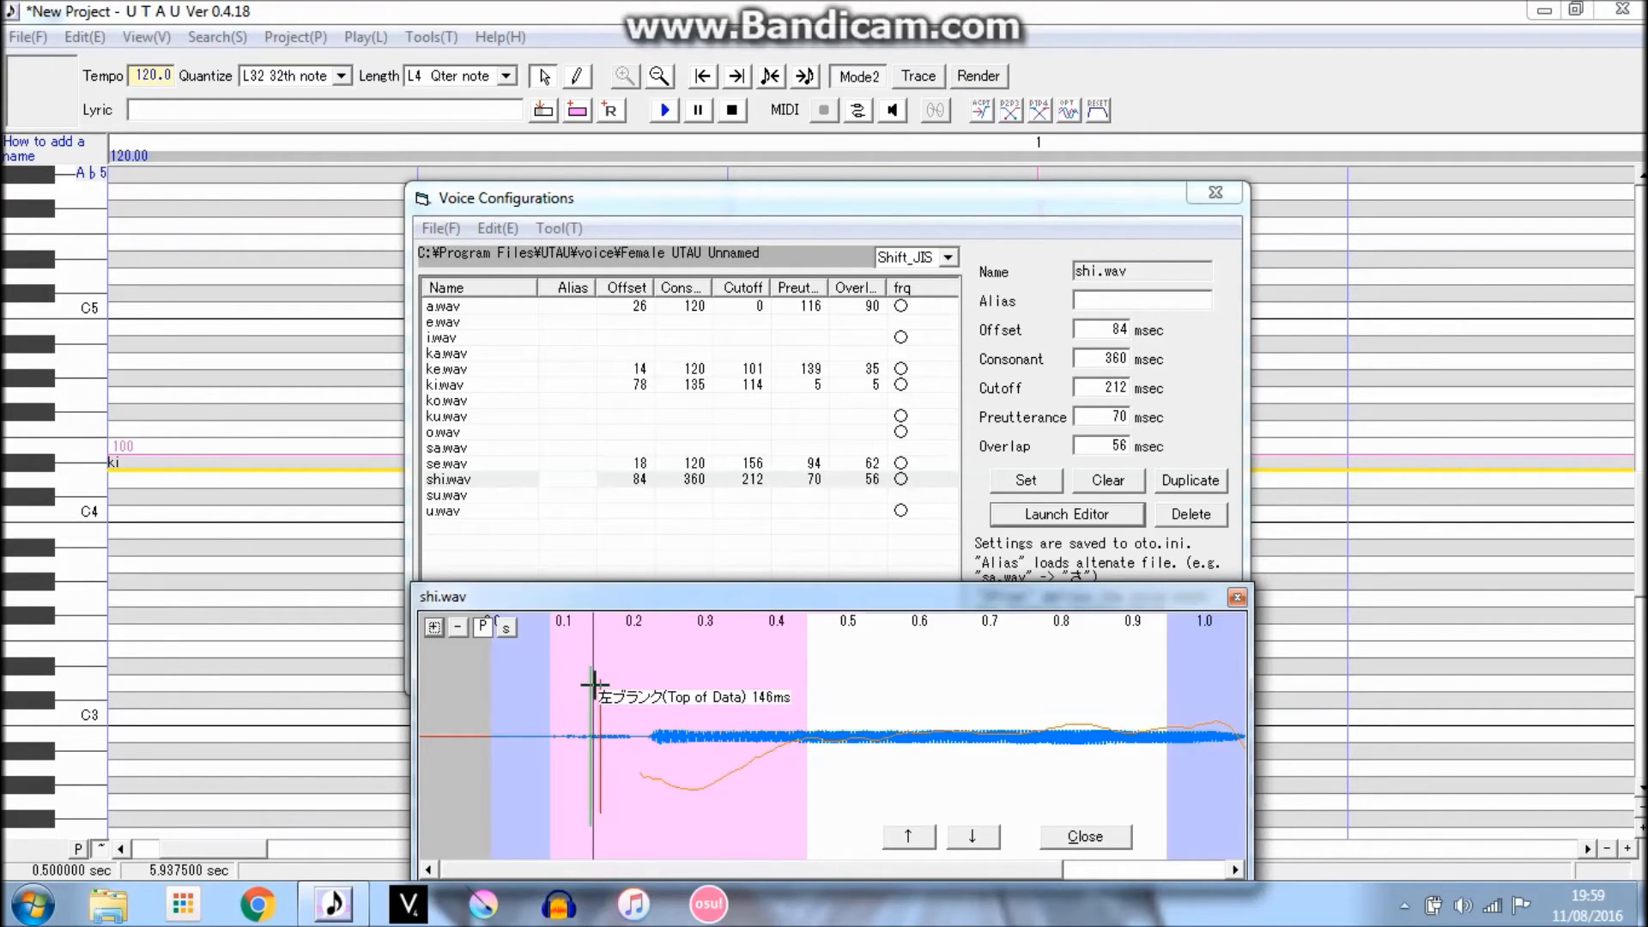
pyautogui.click(592, 684)
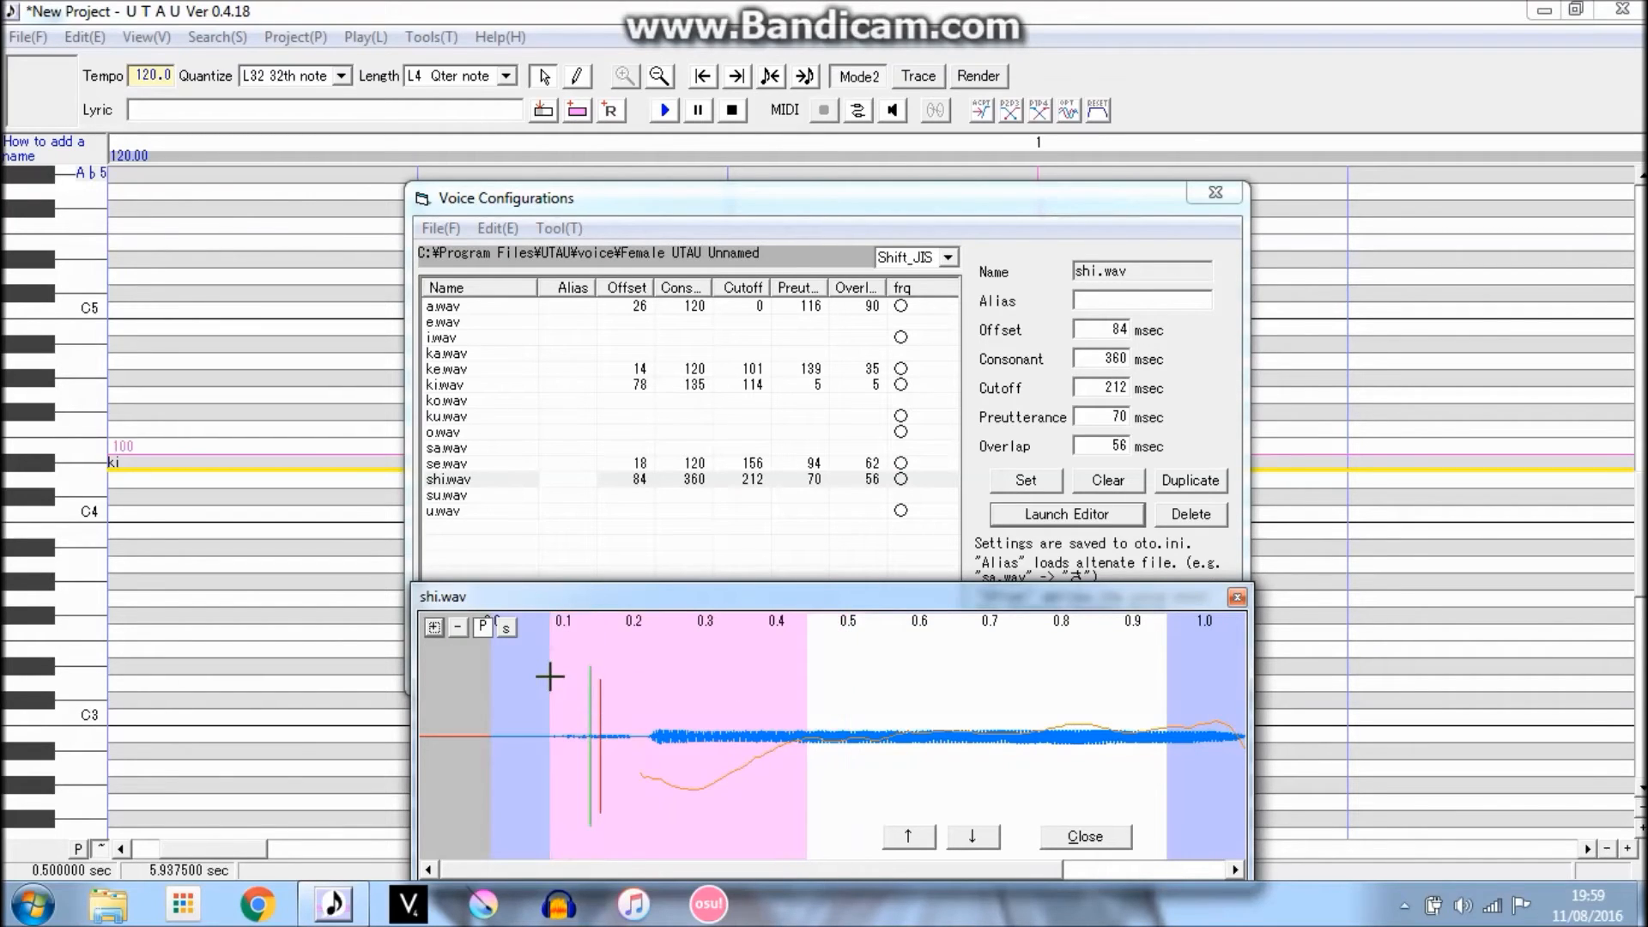
# Try later offset positions for shi.wav, at 142 ms and 156 ms, and leave it at 144 ms.
pyautogui.click(591, 672)
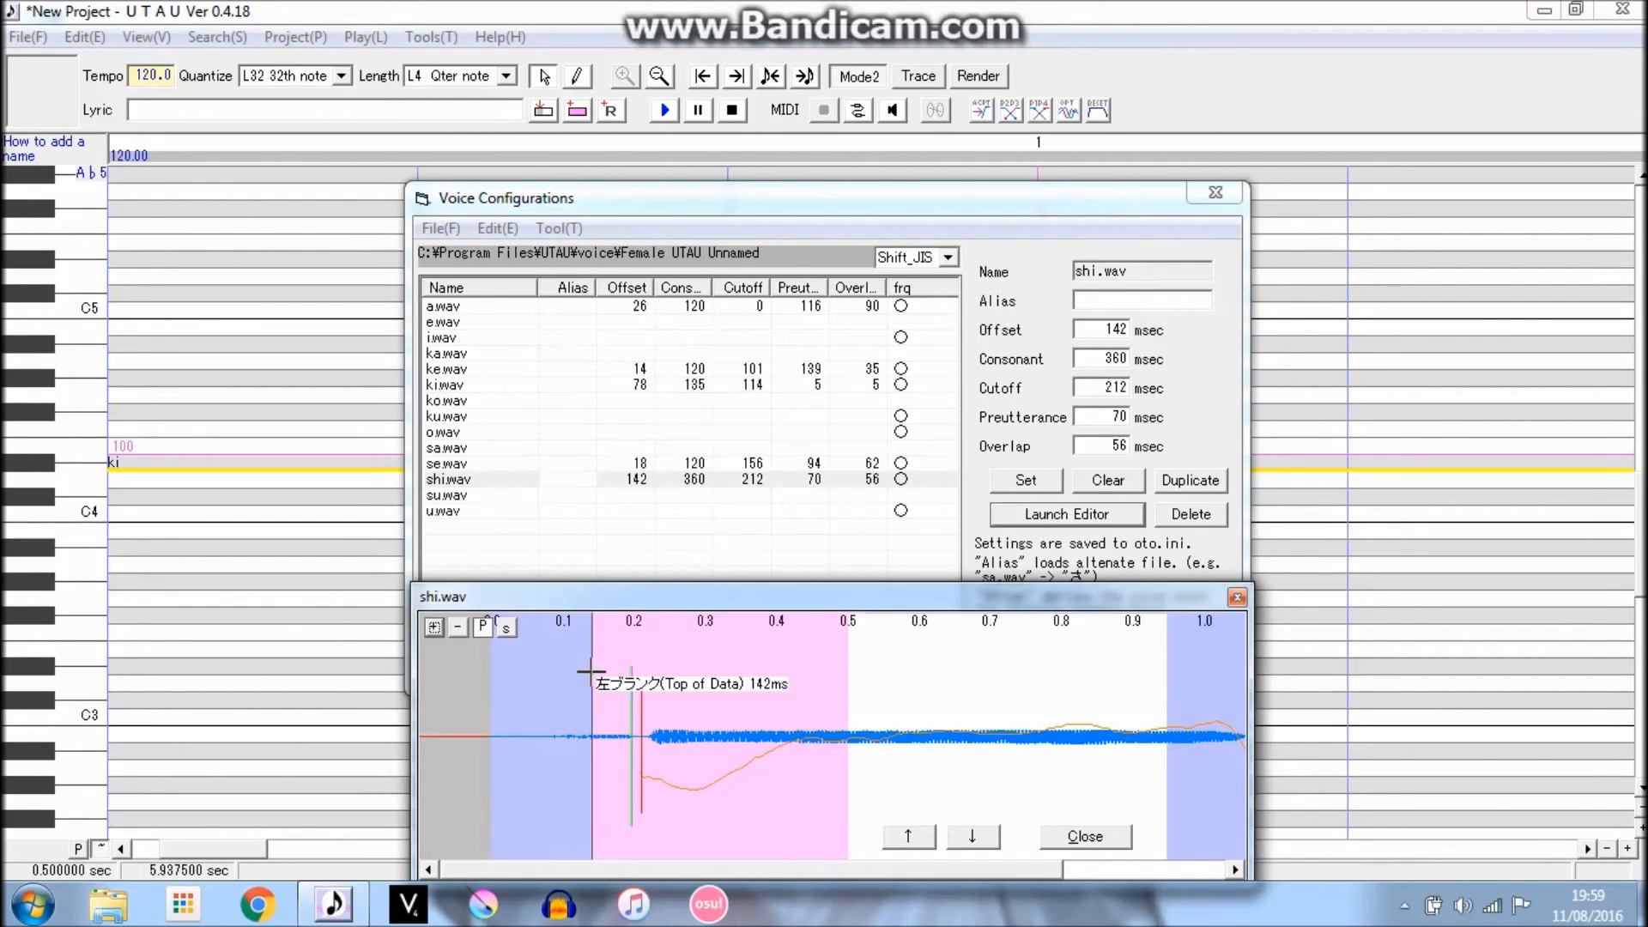
pyautogui.click(600, 671)
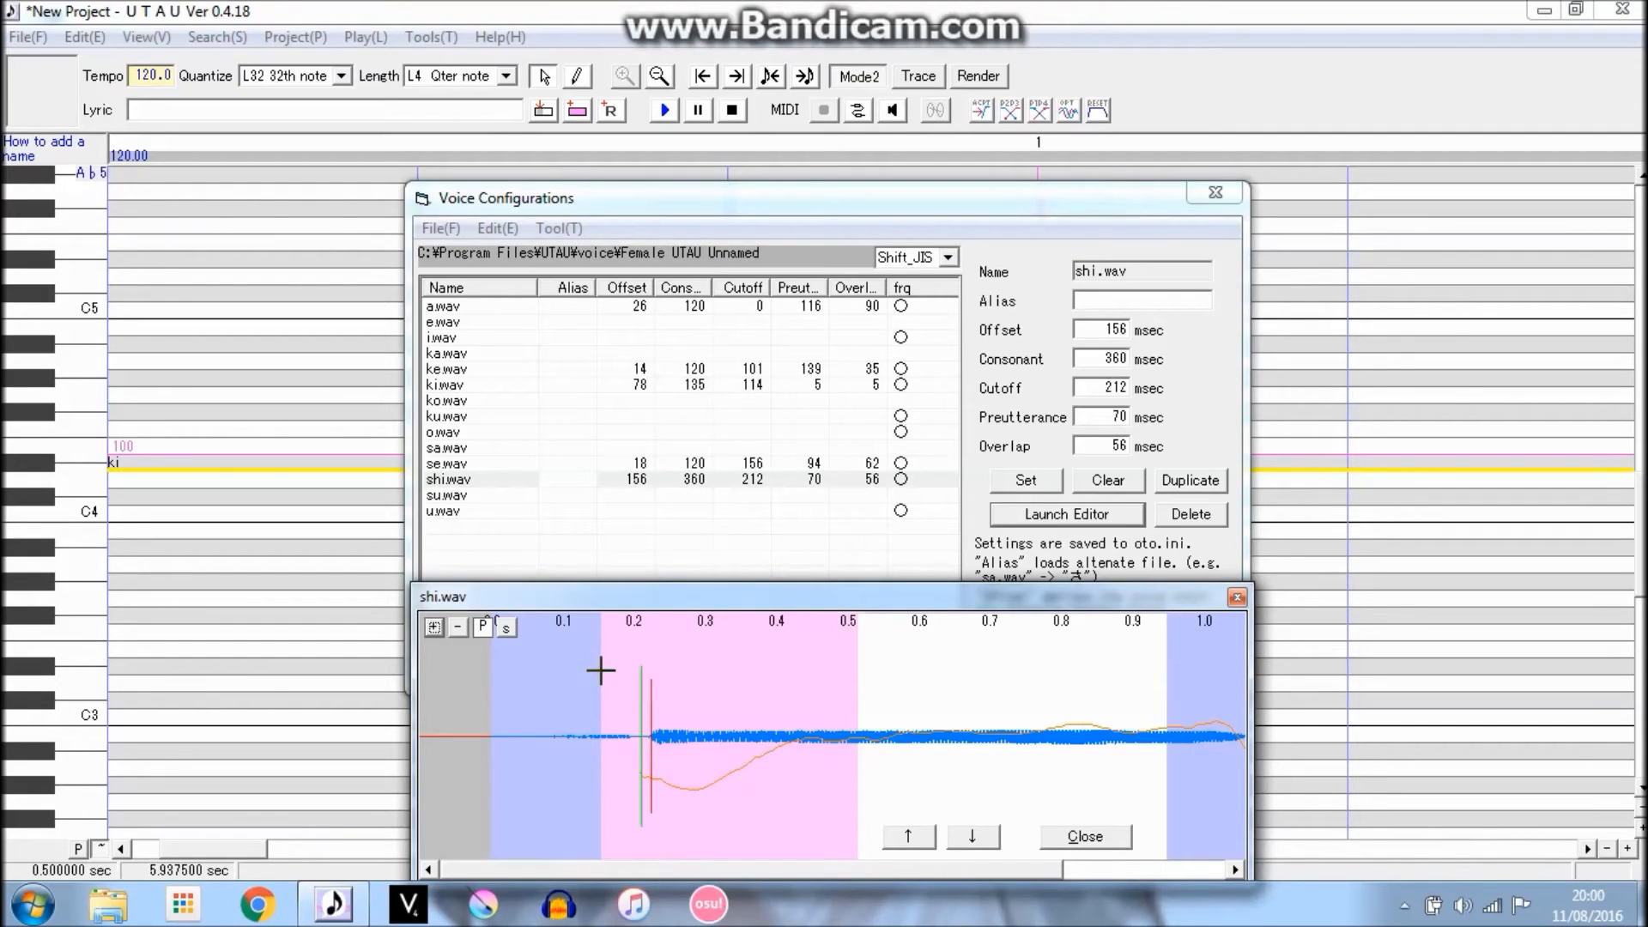
pyautogui.click(592, 670)
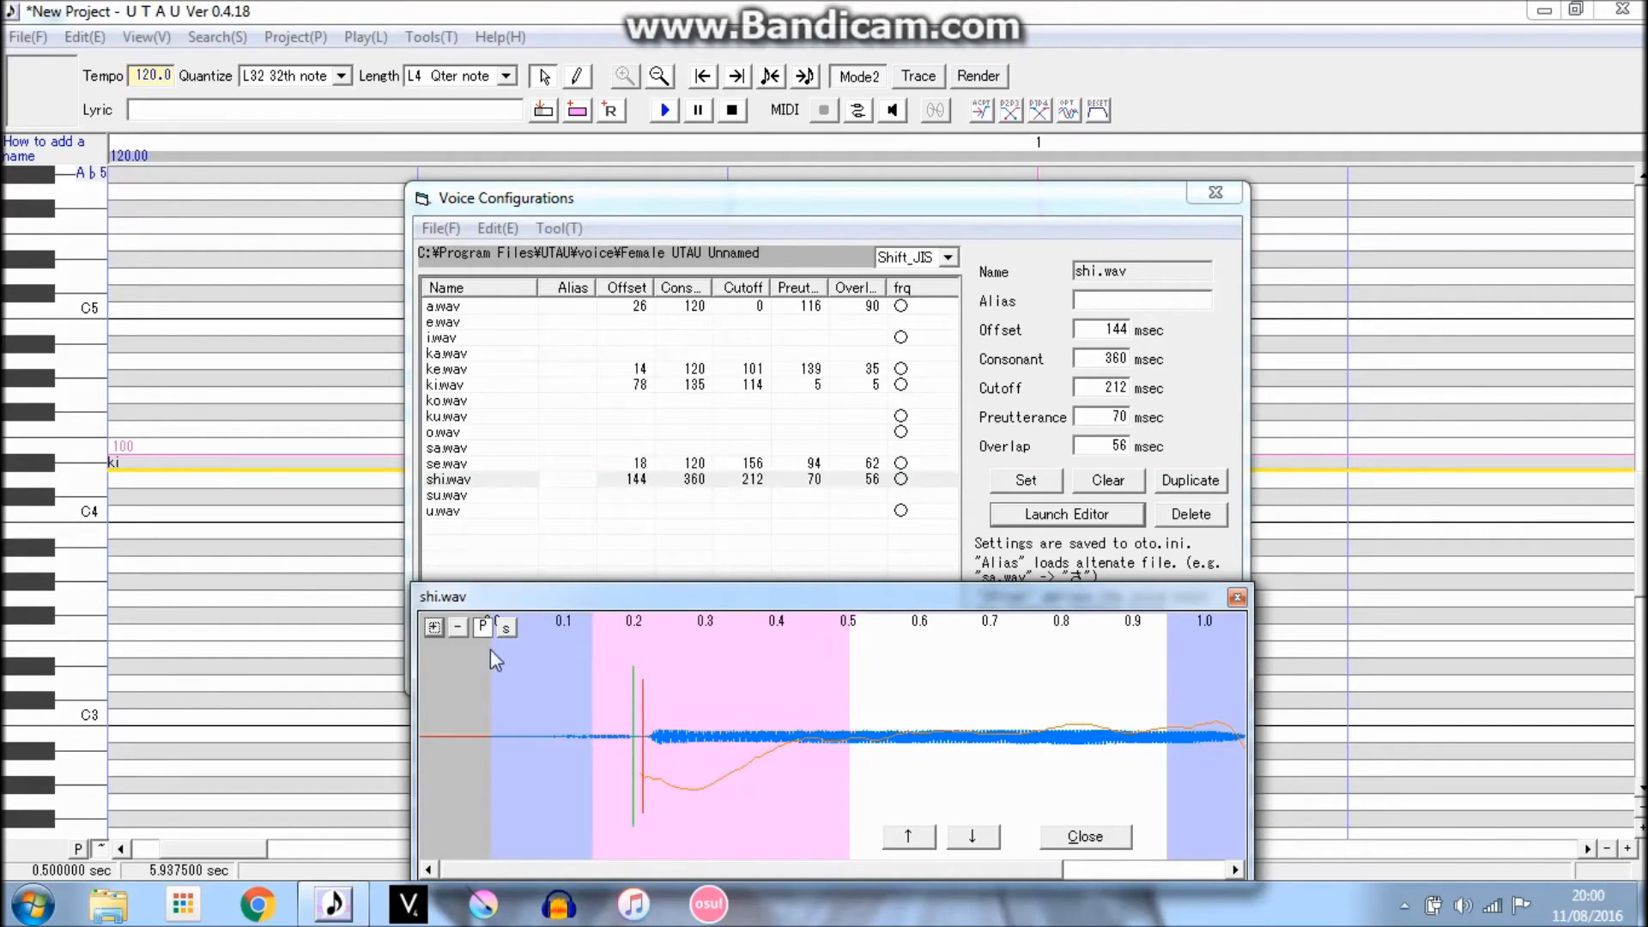
pyautogui.click(592, 688)
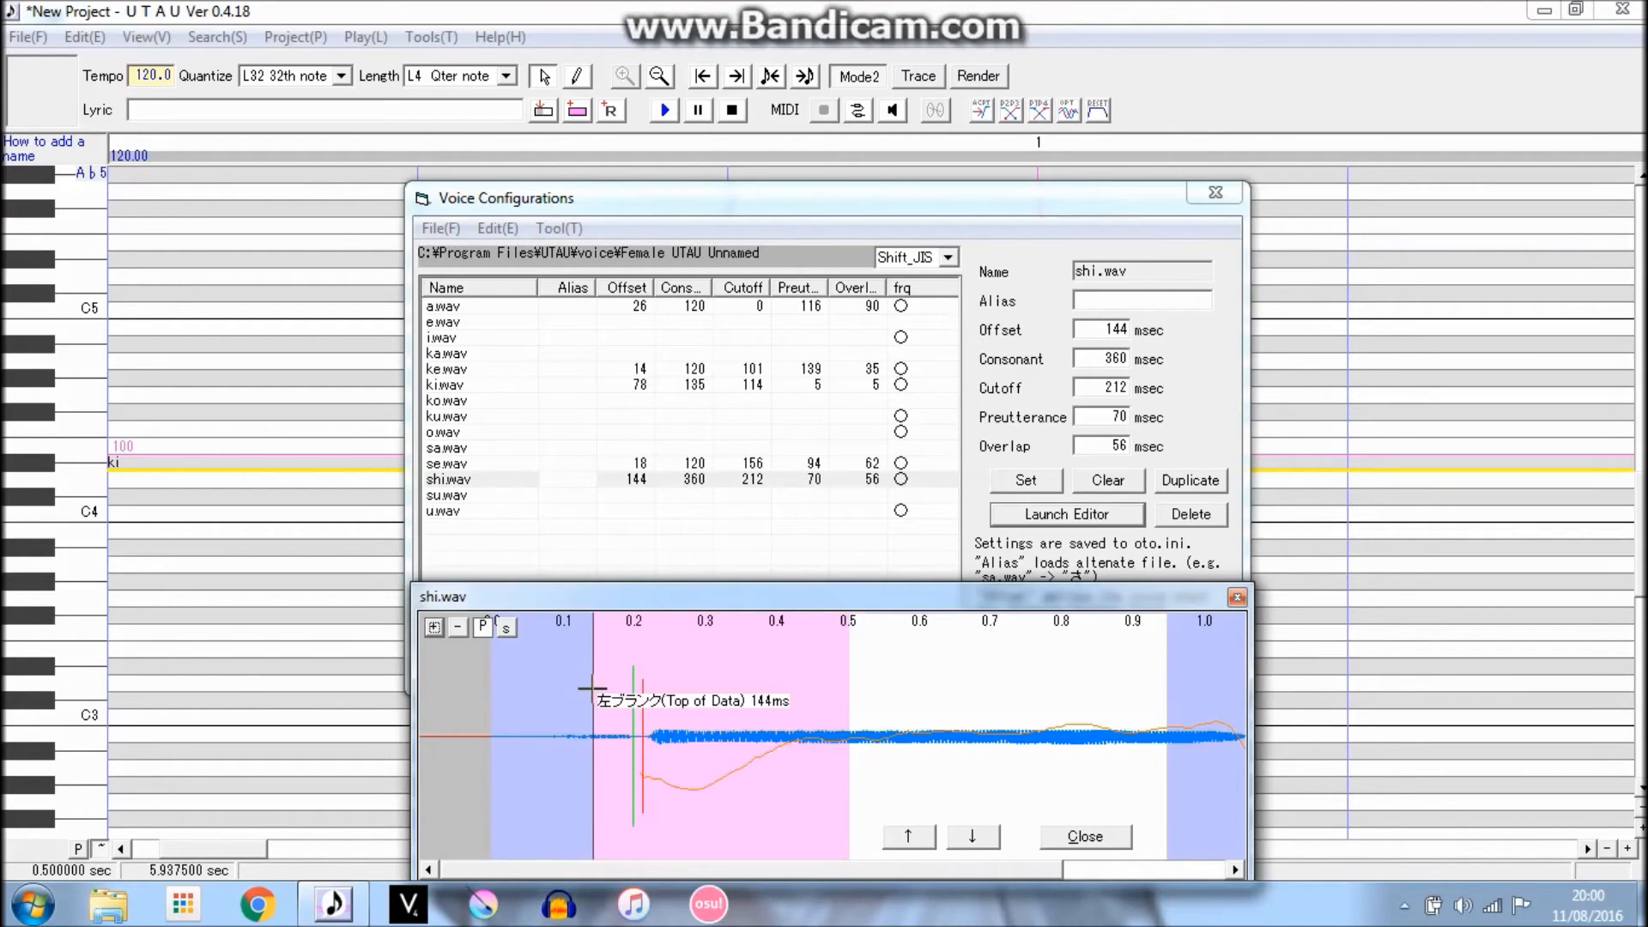
# Set shi.wav's offset to 86 ms, preutterance to 39 ms and overlap to 51 ms, and save the voice configuration.
pyautogui.moveTo(593, 688)
pyautogui.mouseDown()
pyautogui.moveTo(551, 687)
pyautogui.moveTo(598, 703)
pyautogui.moveTo(576, 700)
pyautogui.mouseUp()
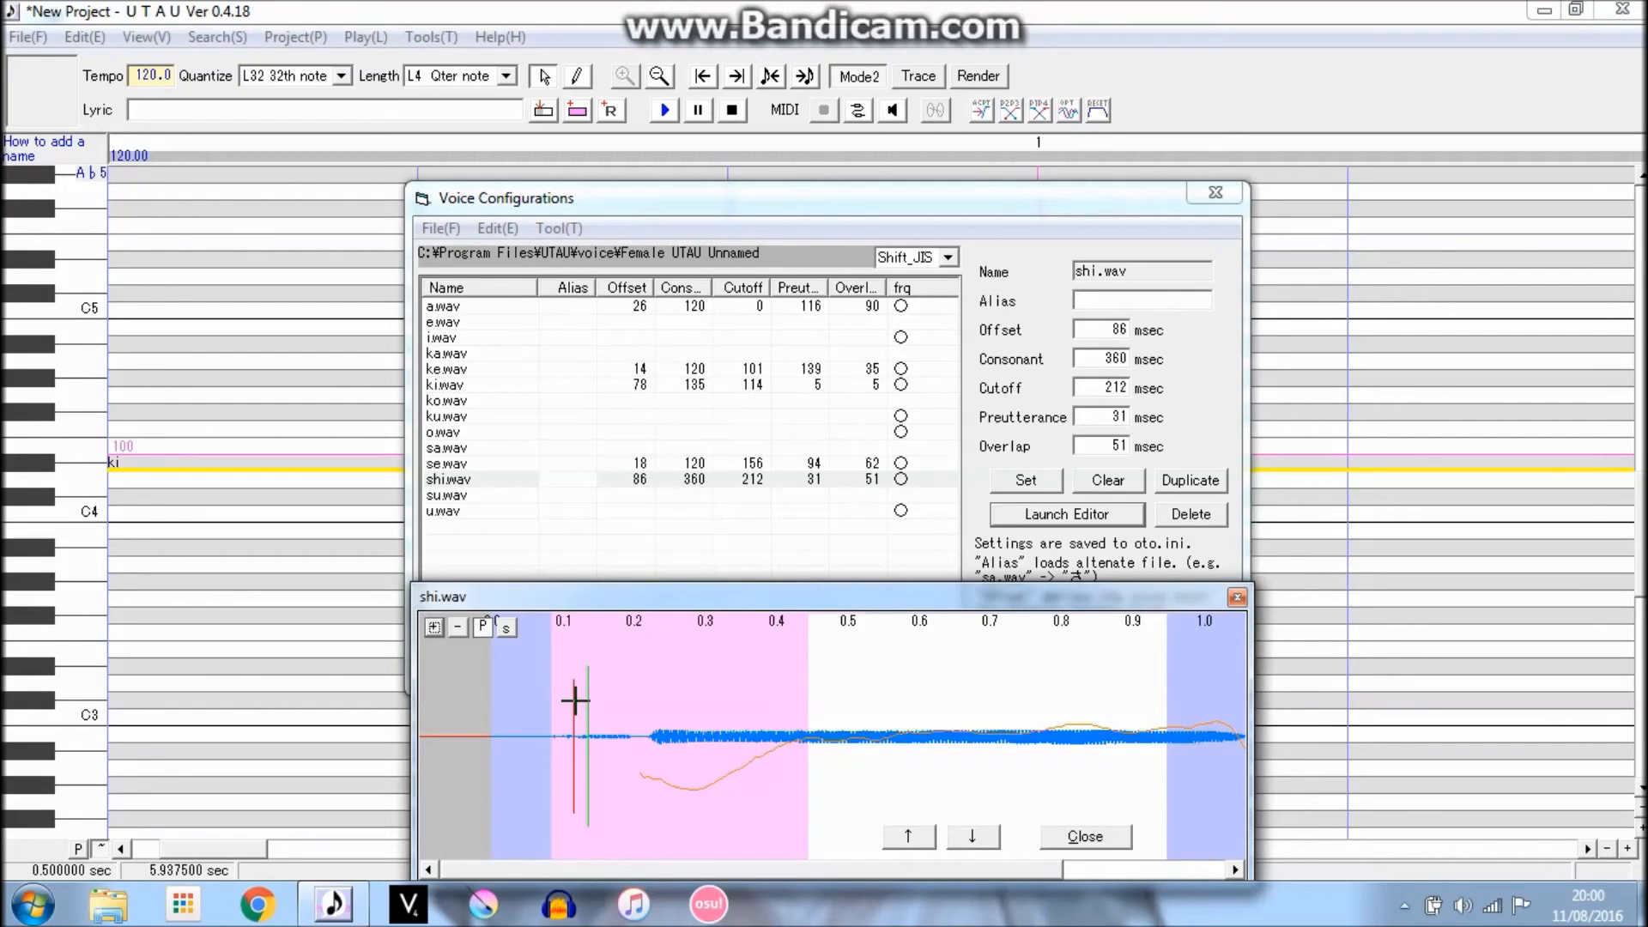
pyautogui.moveTo(575, 700); pyautogui.dragTo(581, 701)
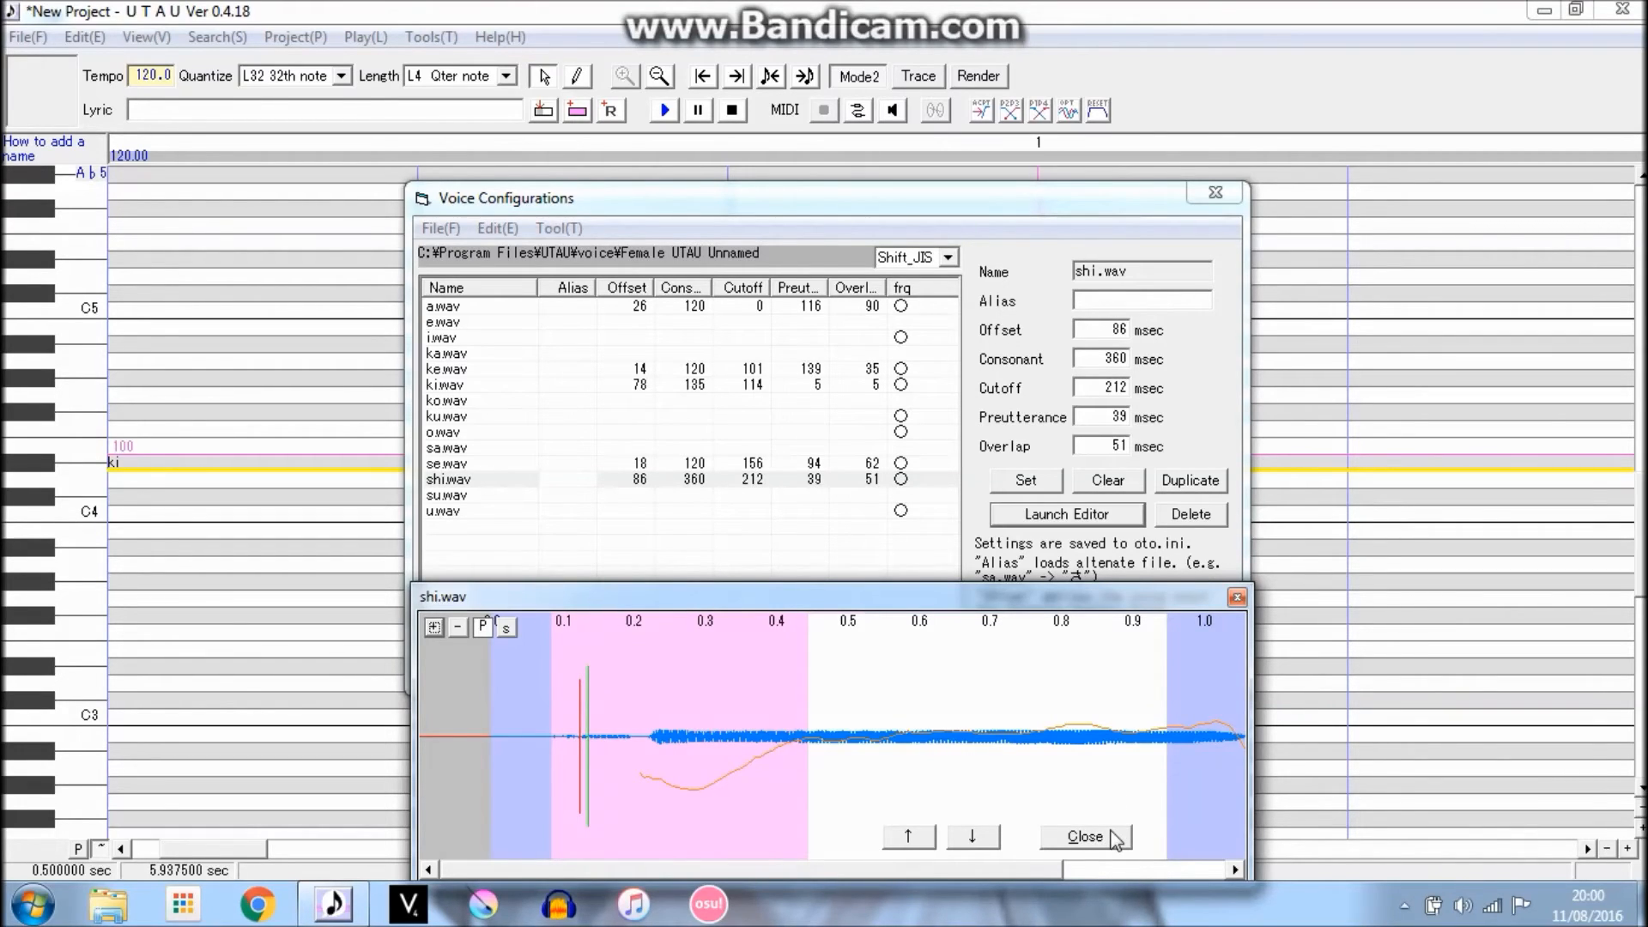
pyautogui.click(1085, 836)
pyautogui.click(1047, 479)
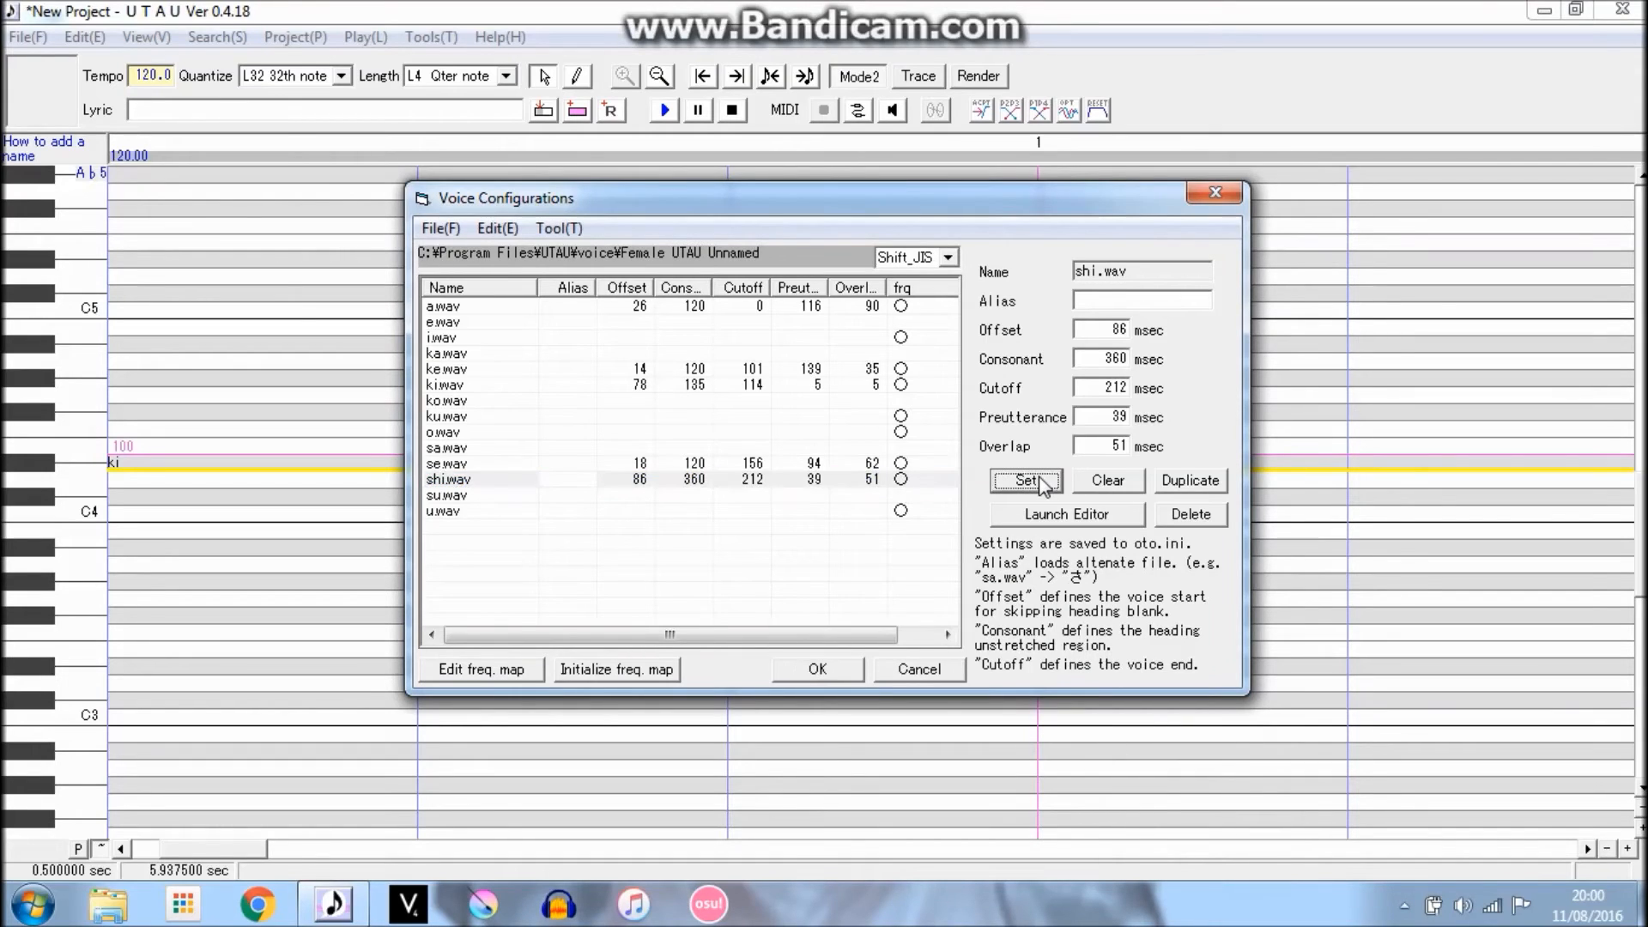
pyautogui.click(824, 669)
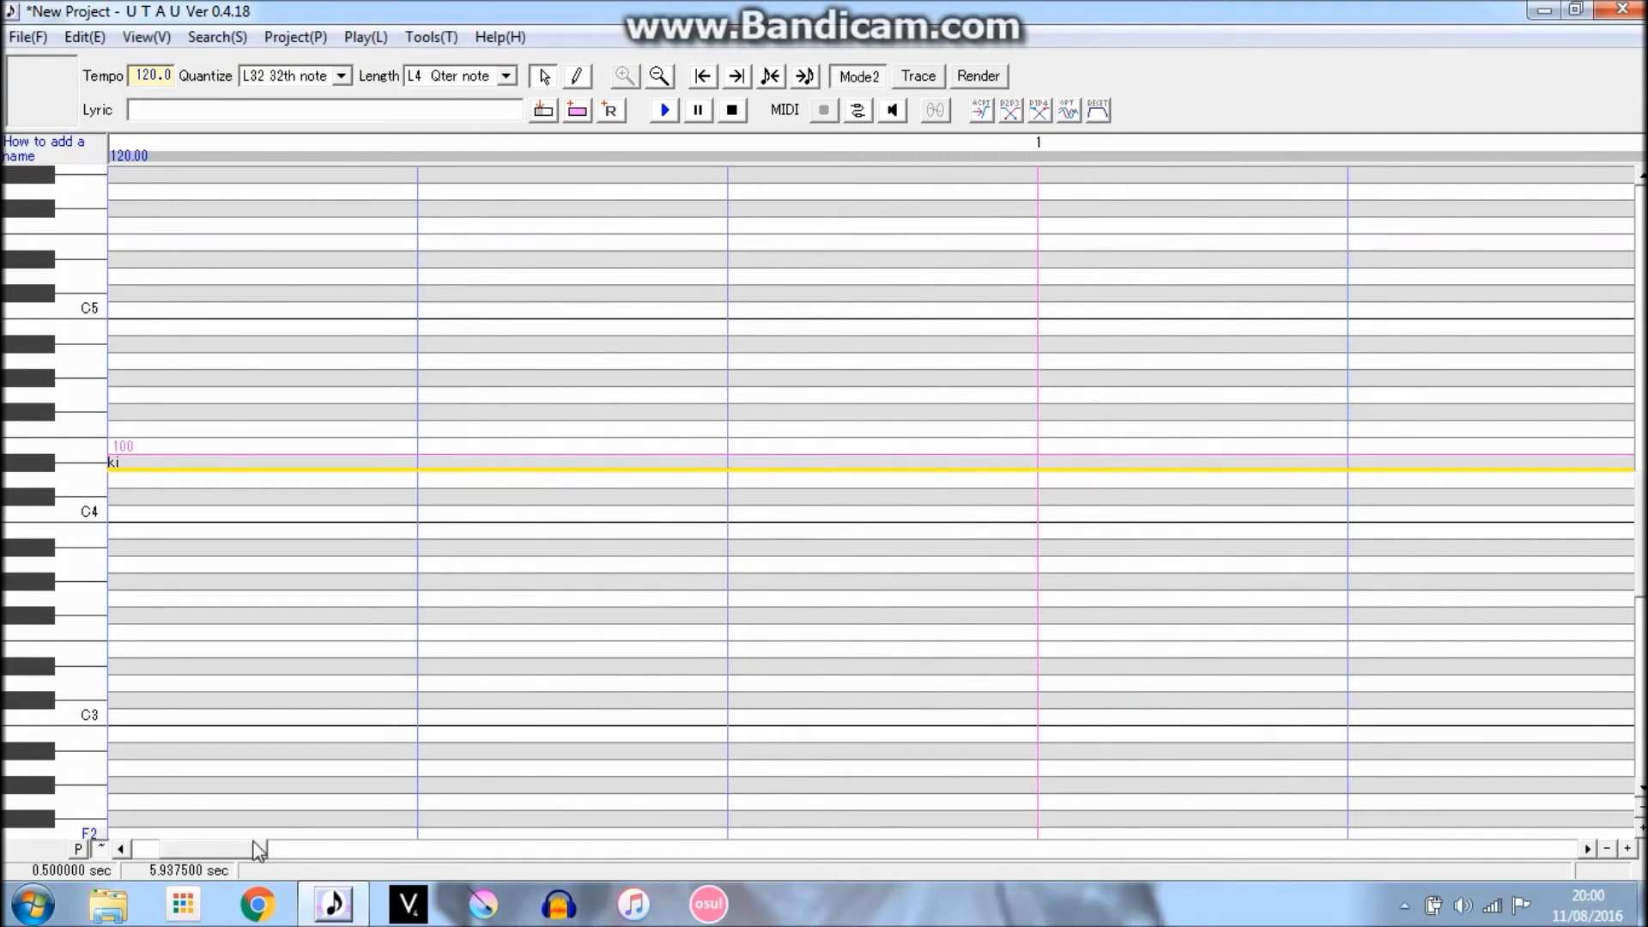
# Apply crossfade envelopes to the shi note, first by p2 and p3 and finally by p1 and p4.
pyautogui.moveTo(234, 858); pyautogui.dragTo(490, 867)
pyautogui.click(697, 488)
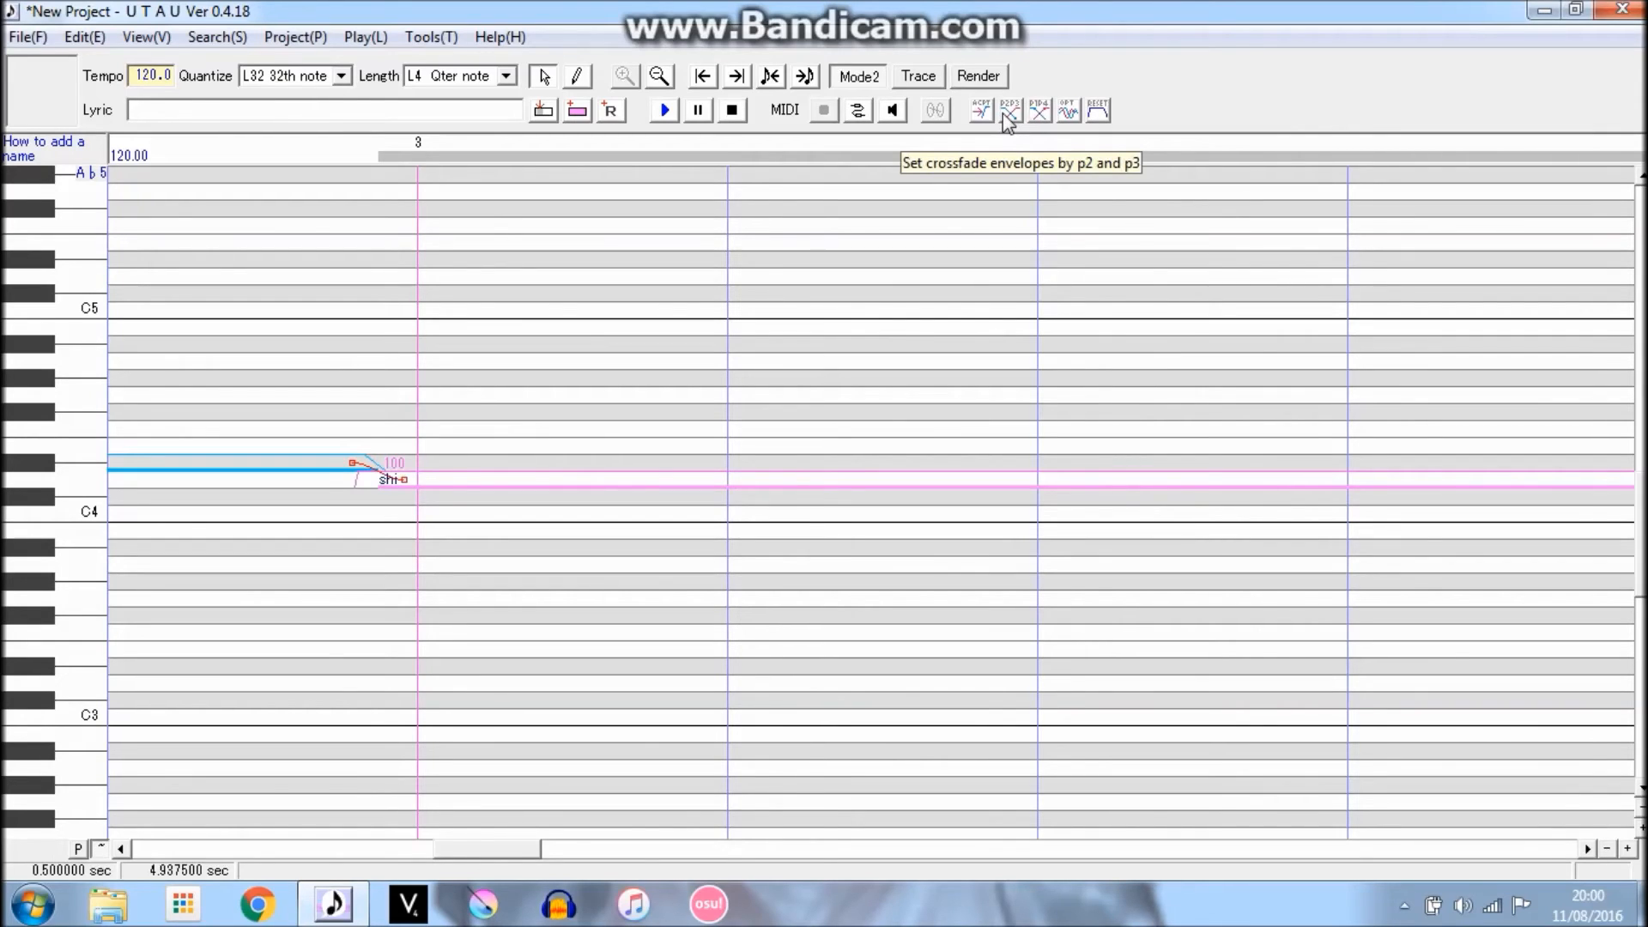
pyautogui.click(1010, 121)
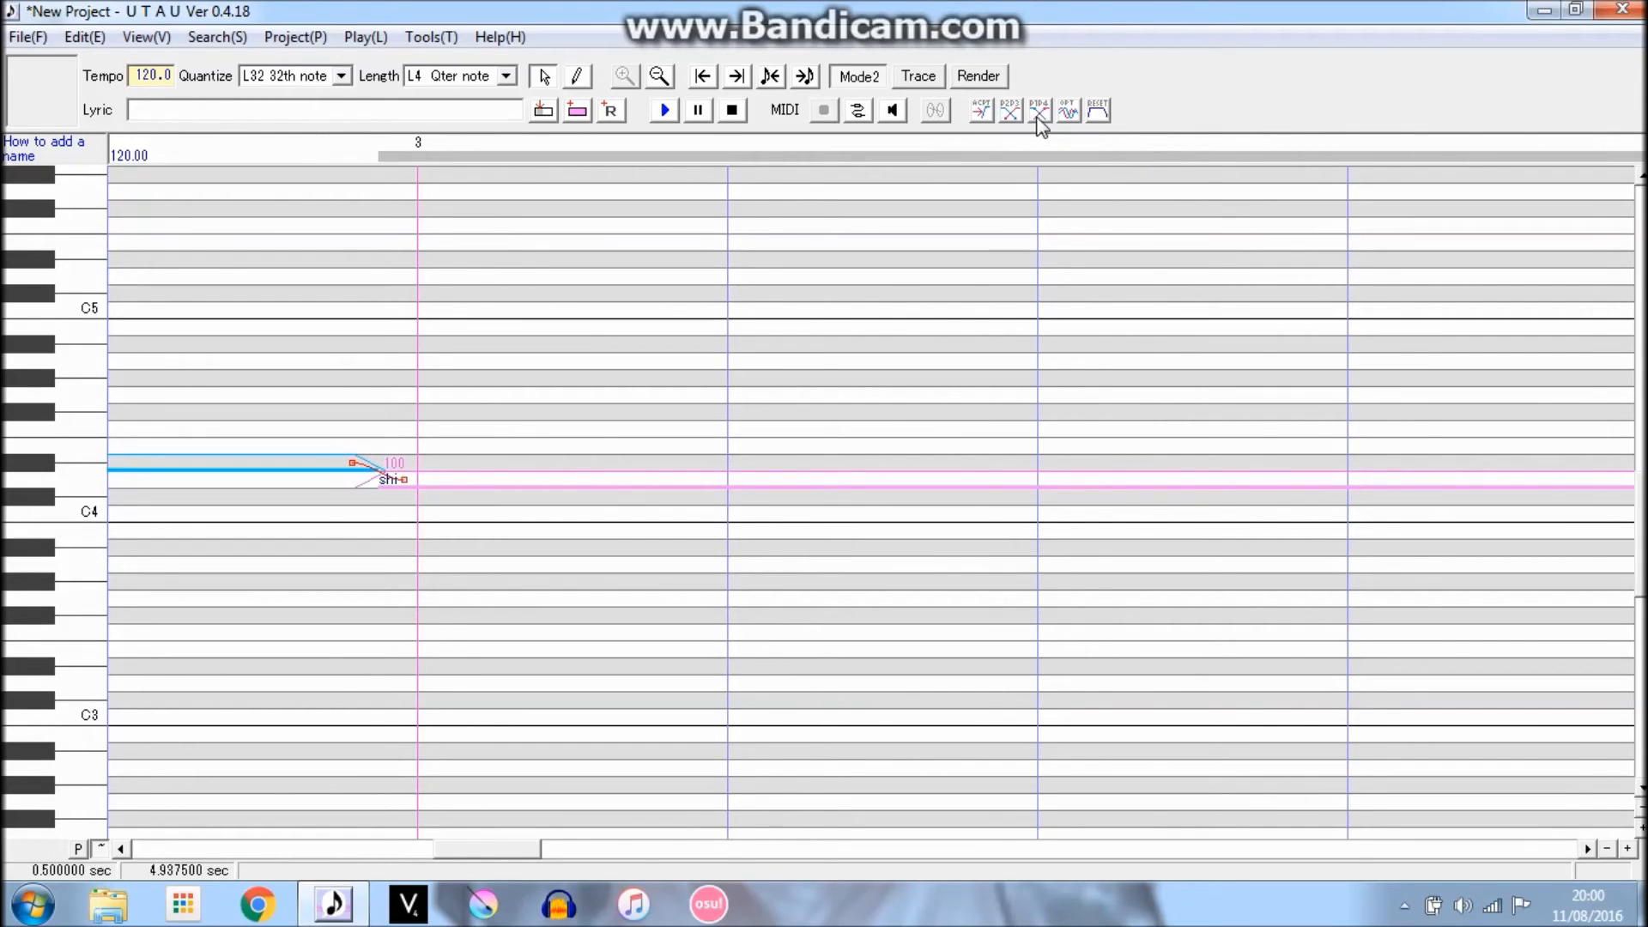
pyautogui.click(1040, 120)
pyautogui.click(1018, 120)
pyautogui.click(1016, 118)
pyautogui.click(1040, 119)
pyautogui.click(1039, 118)
# Play back the ki and shi notes together to hear the transition between them.
pyautogui.moveTo(520, 855); pyautogui.dragTo(208, 852)
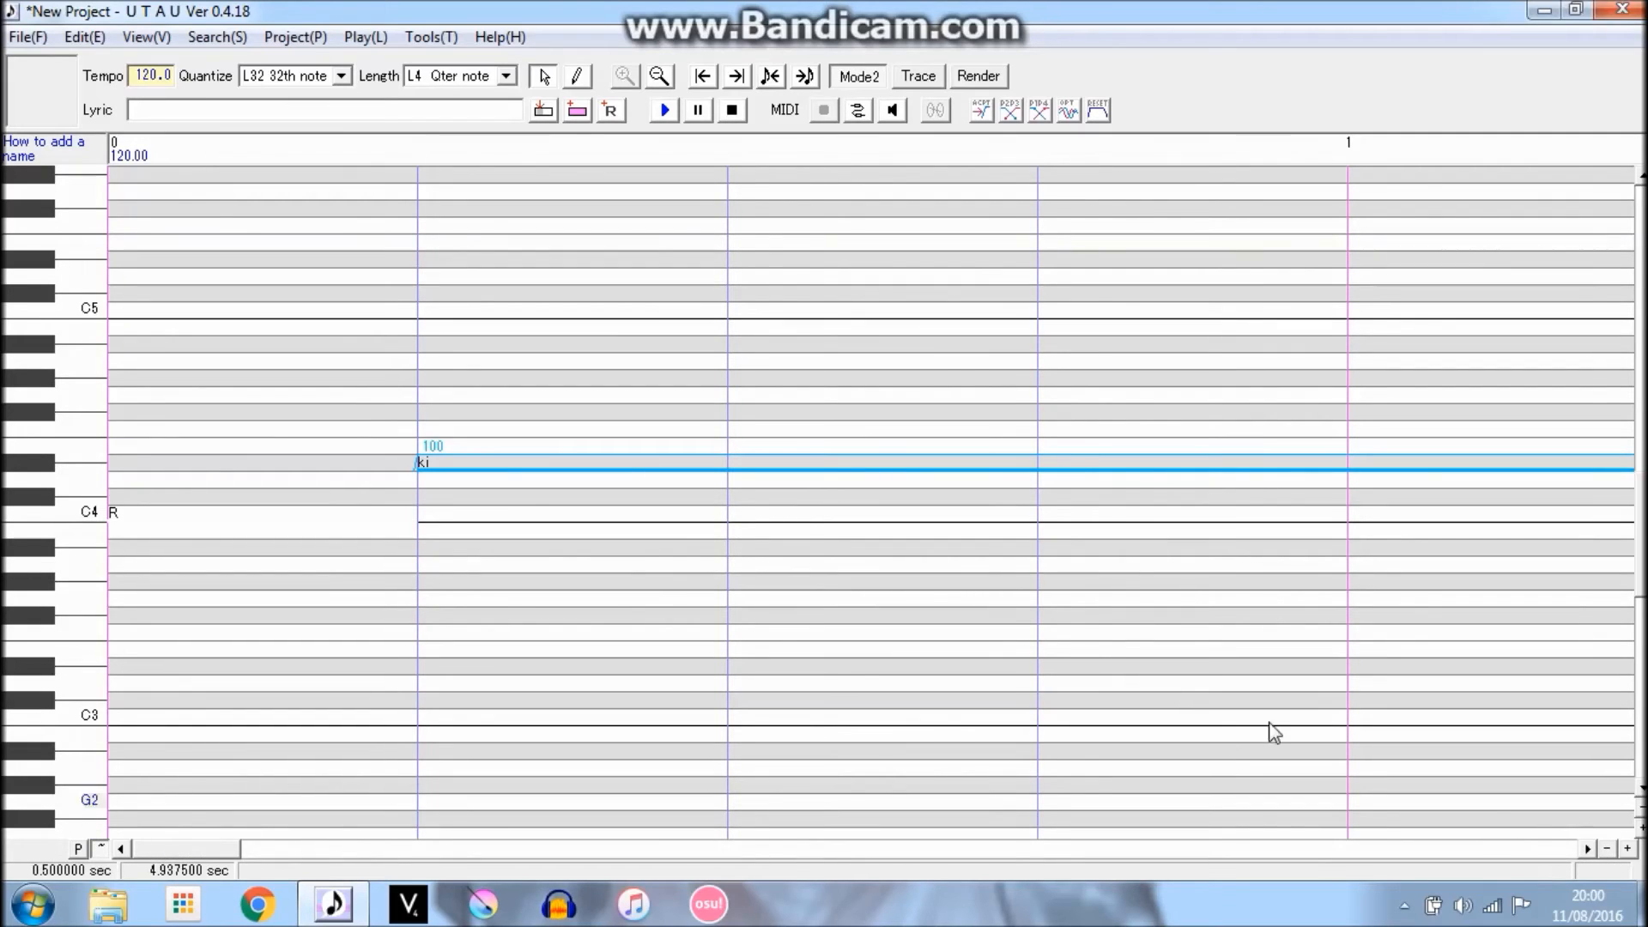
pyautogui.click(1606, 849)
pyautogui.click(1606, 849)
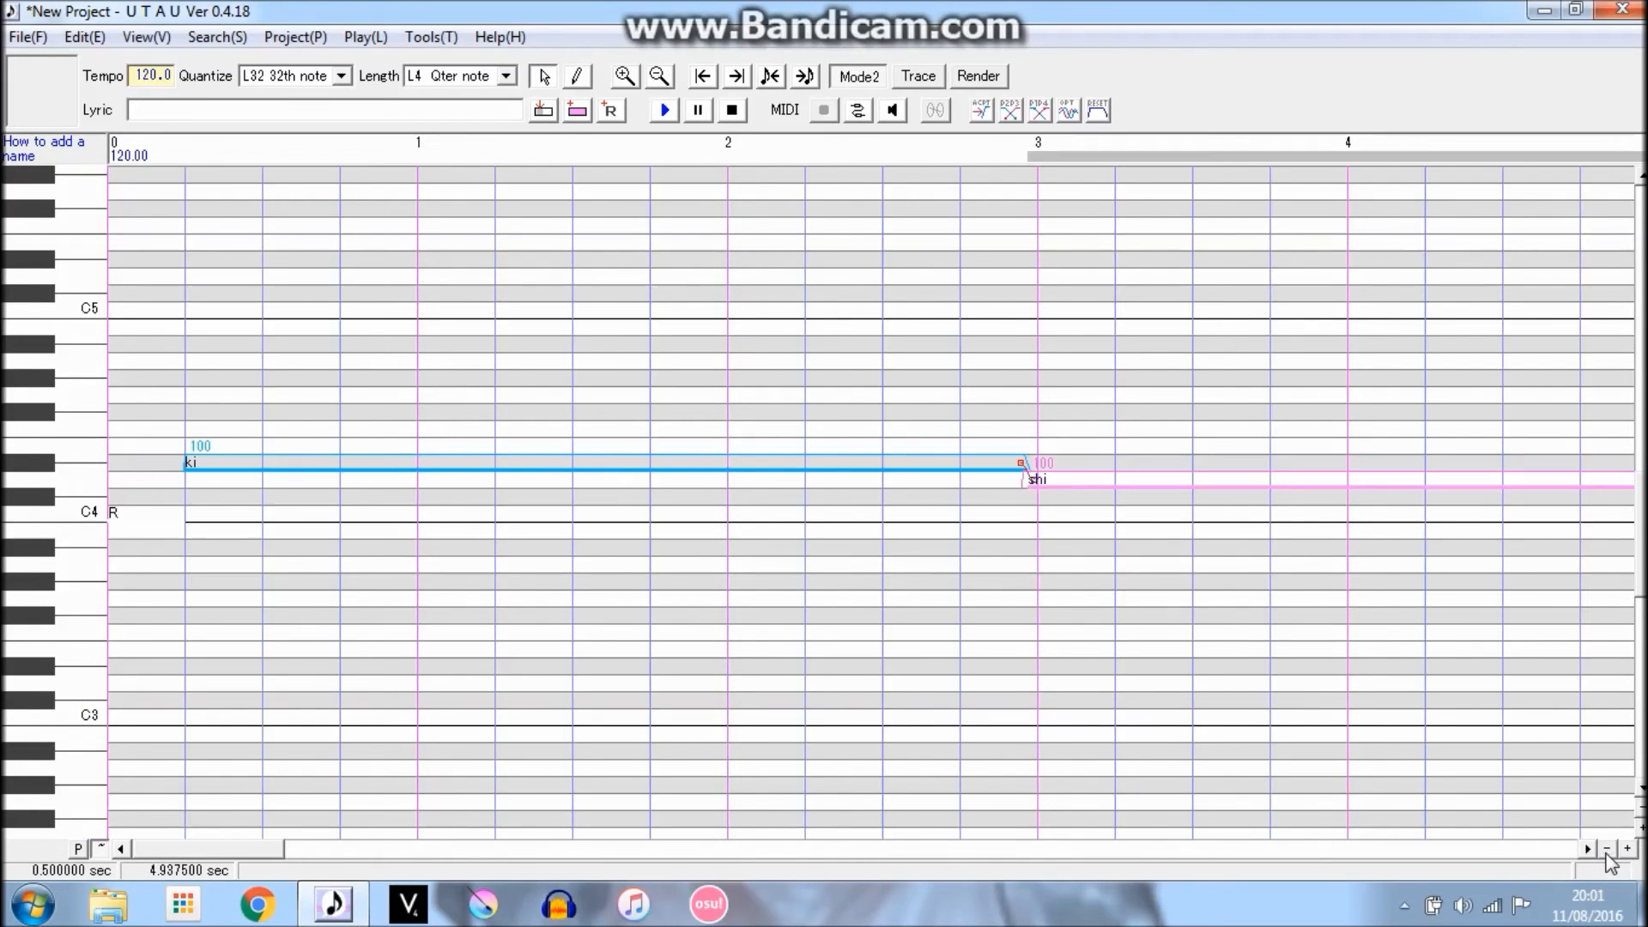
pyautogui.moveTo(130, 383); pyautogui.dragTo(1579, 380)
pyautogui.click(664, 110)
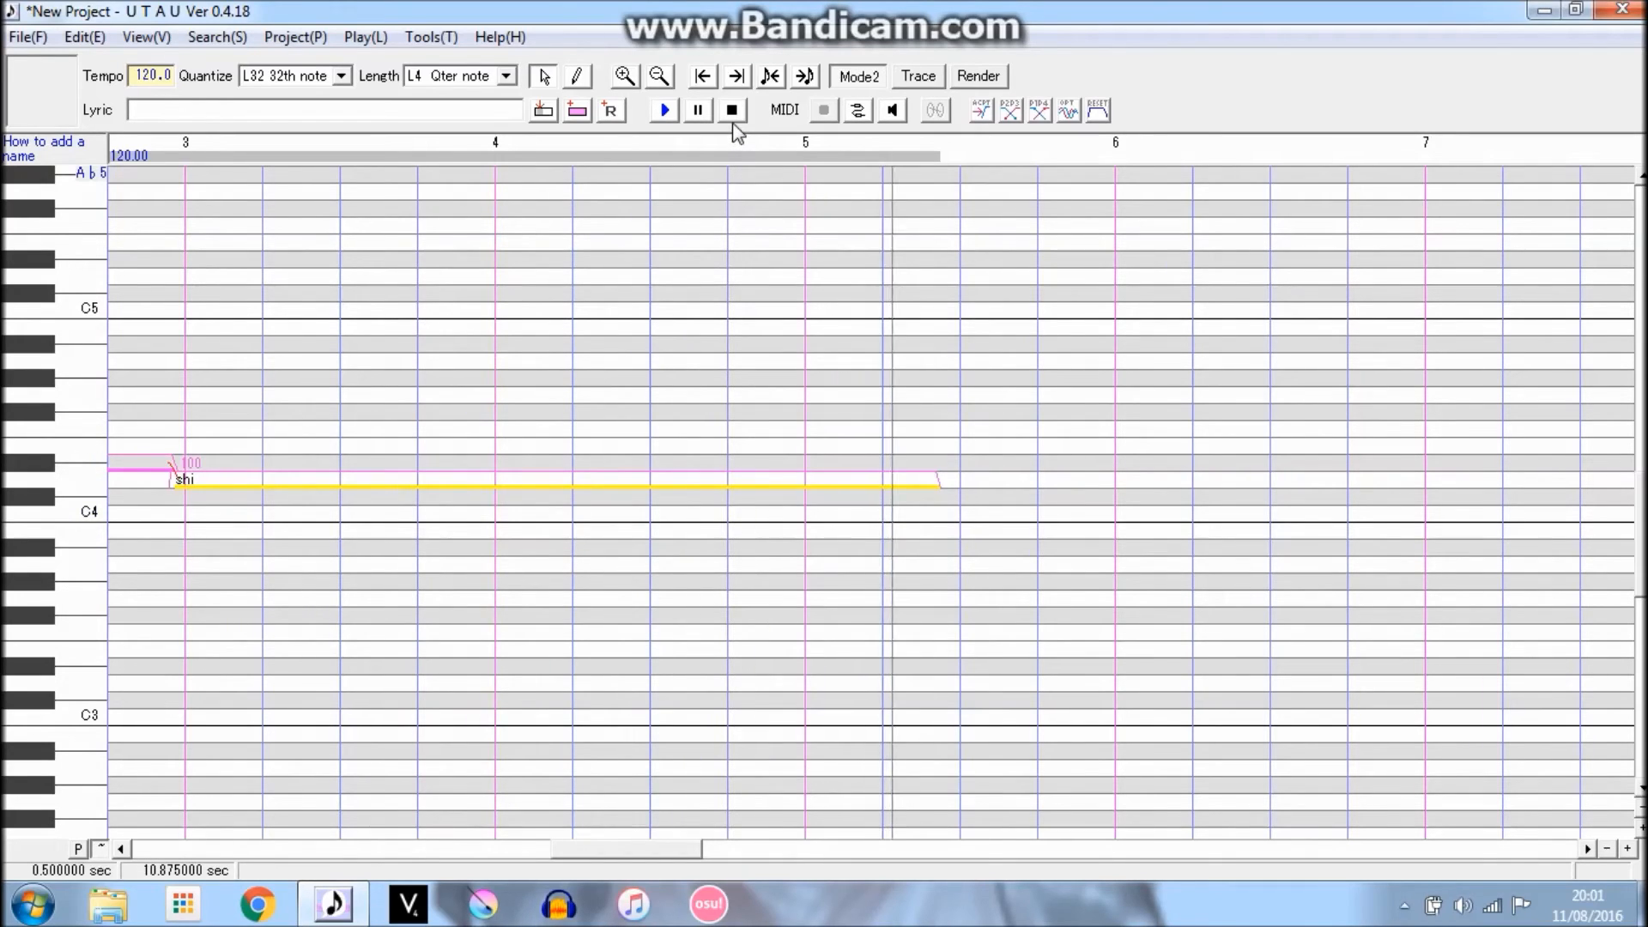
# Set the shi note's consonant velocity to 20 in its properties.
pyautogui.moveTo(663, 848); pyautogui.dragTo(379, 807)
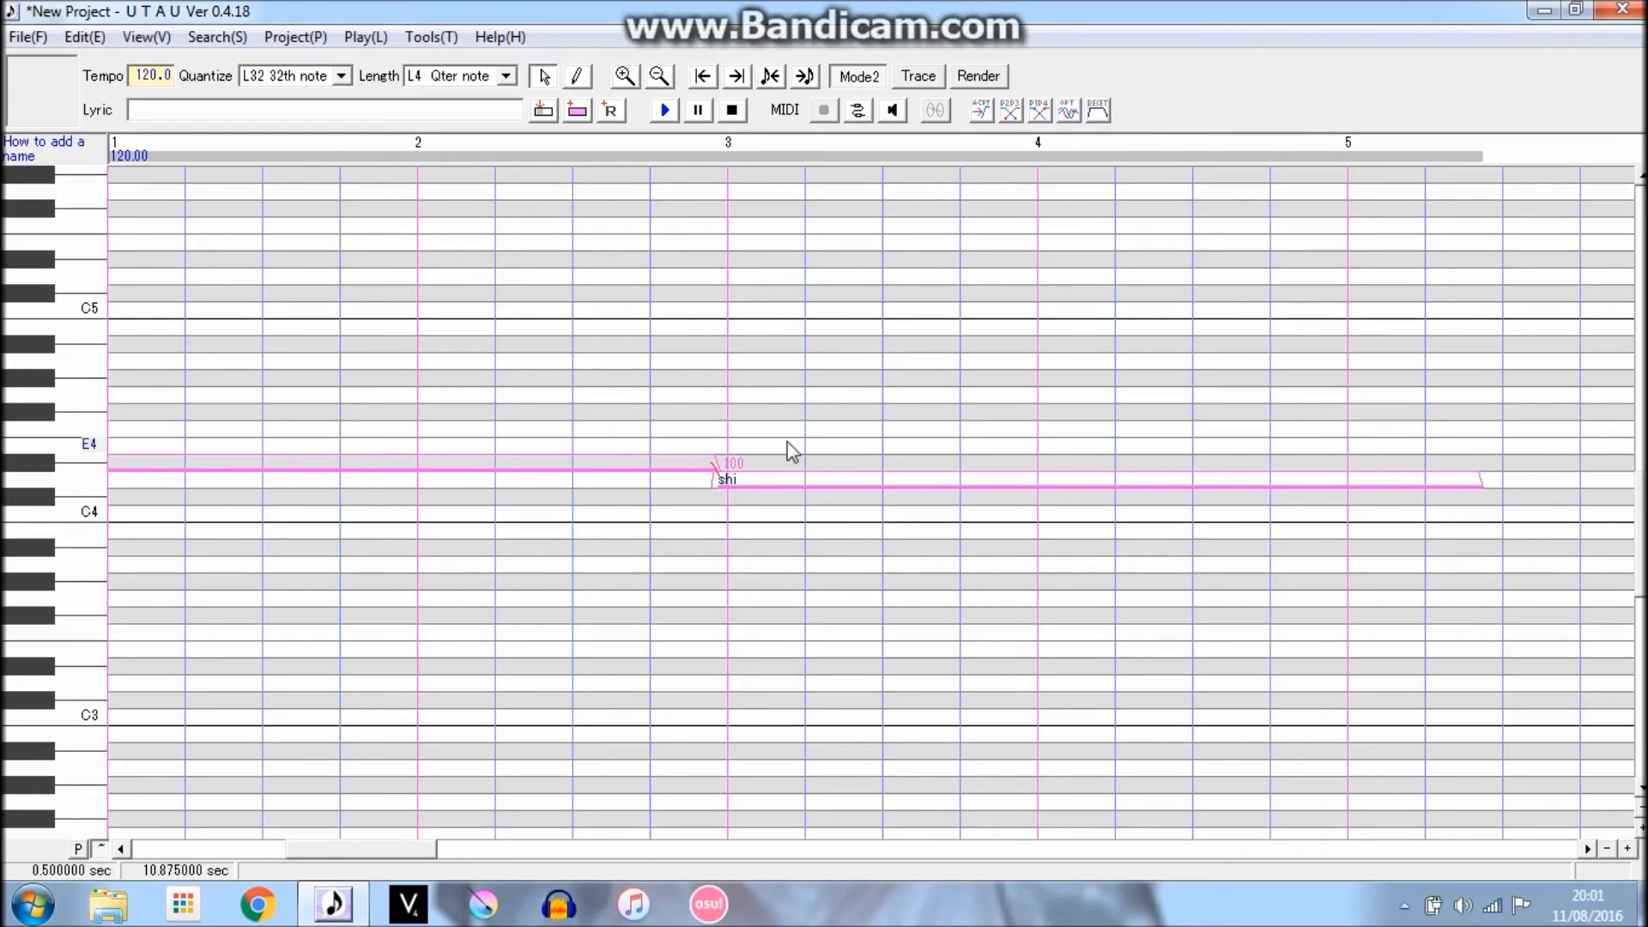
pyautogui.click(743, 482)
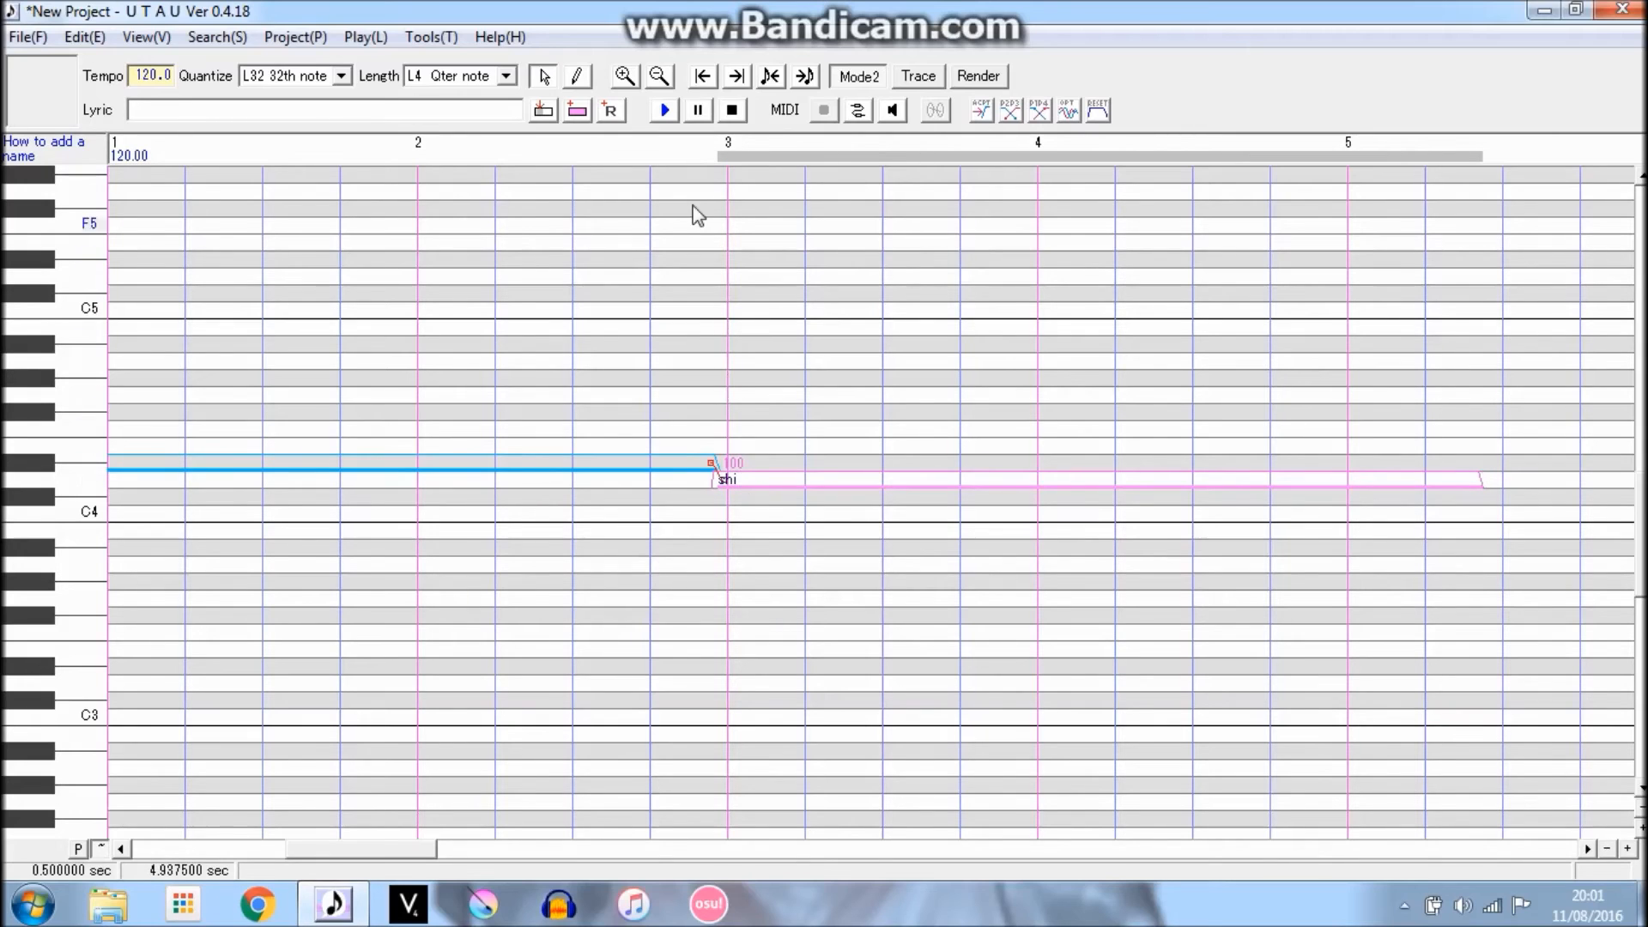
pyautogui.rightClick(757, 481)
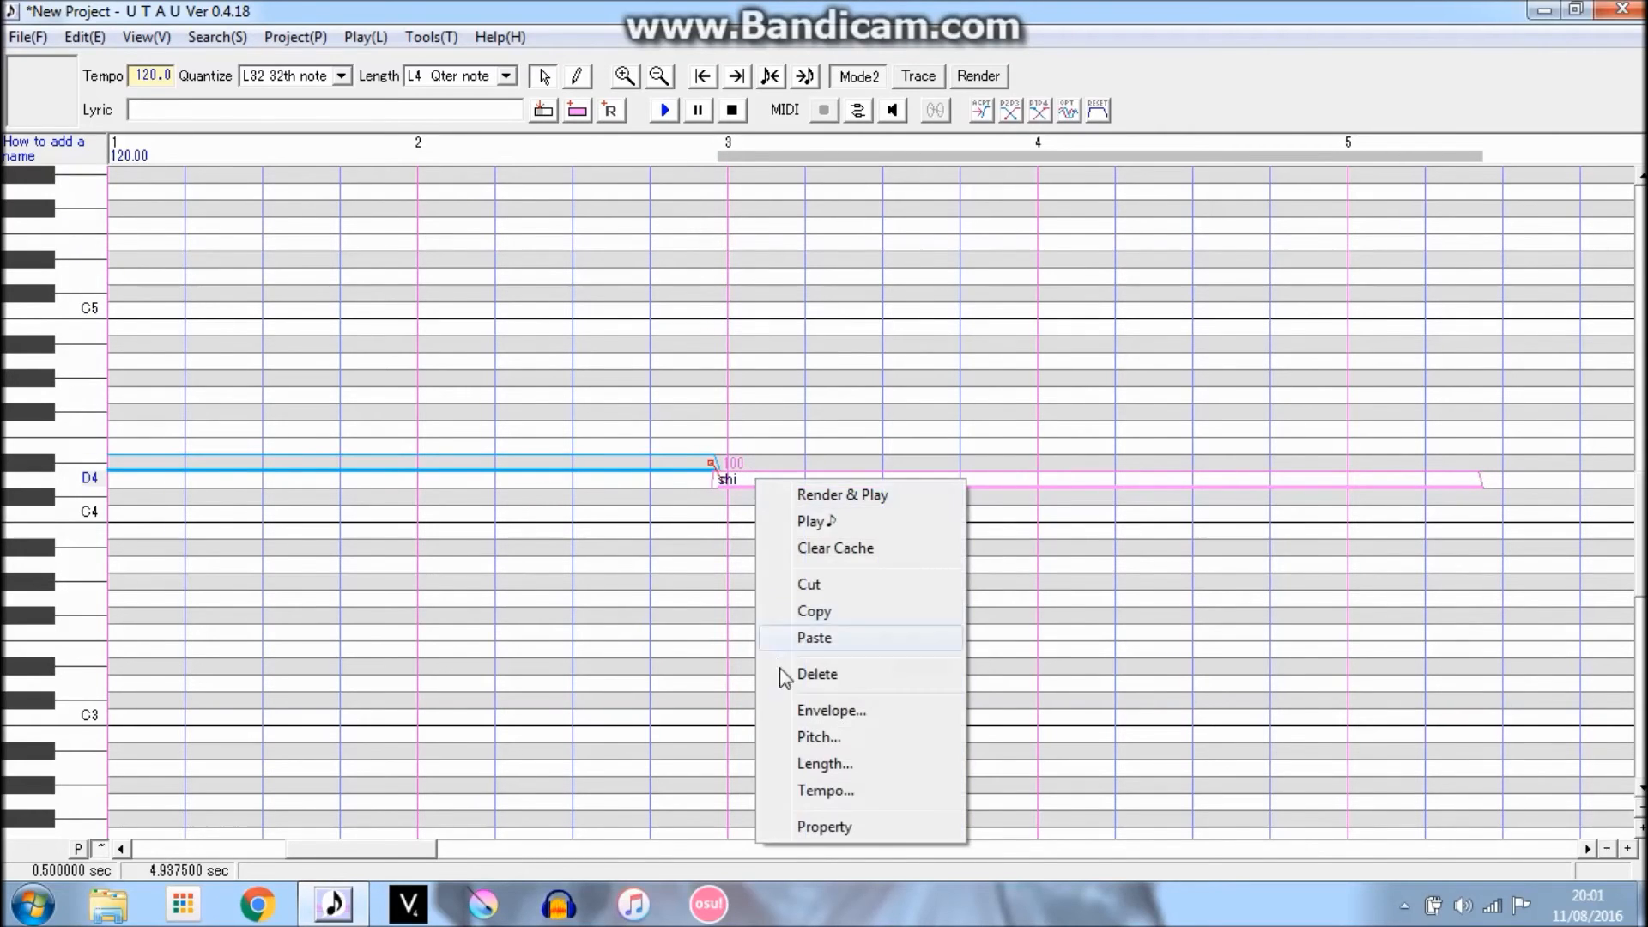
pyautogui.click(822, 827)
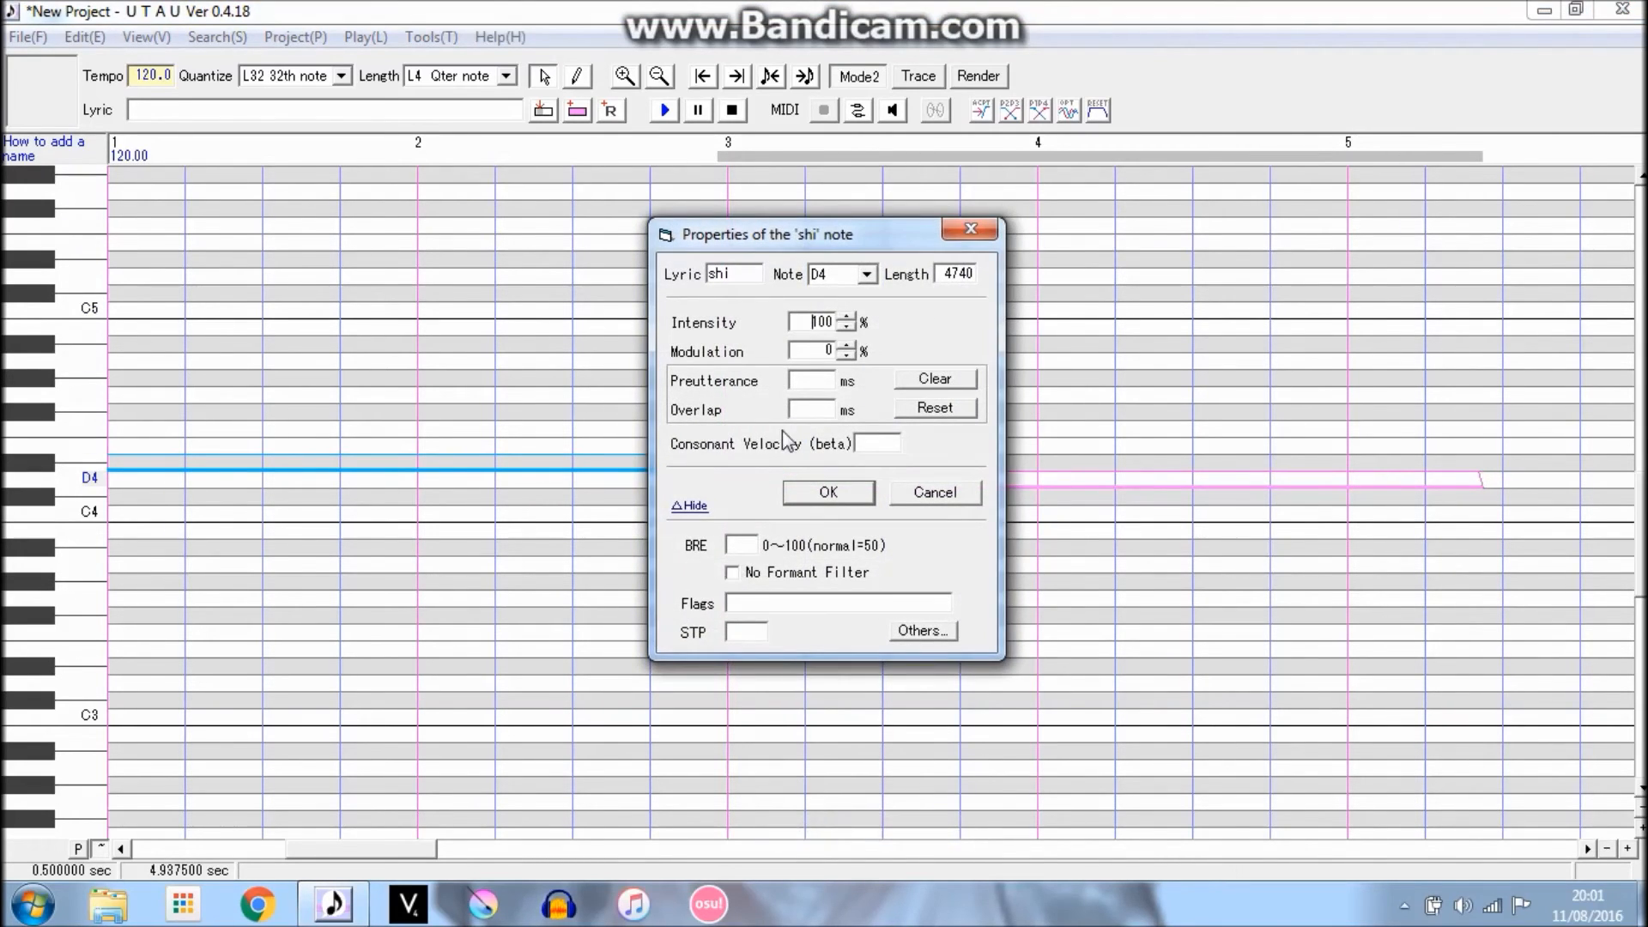
pyautogui.click(875, 441)
pyautogui.write('20')
pyautogui.moveTo(916, 232); pyautogui.dragTo(1179, 278)
pyautogui.click(1097, 538)
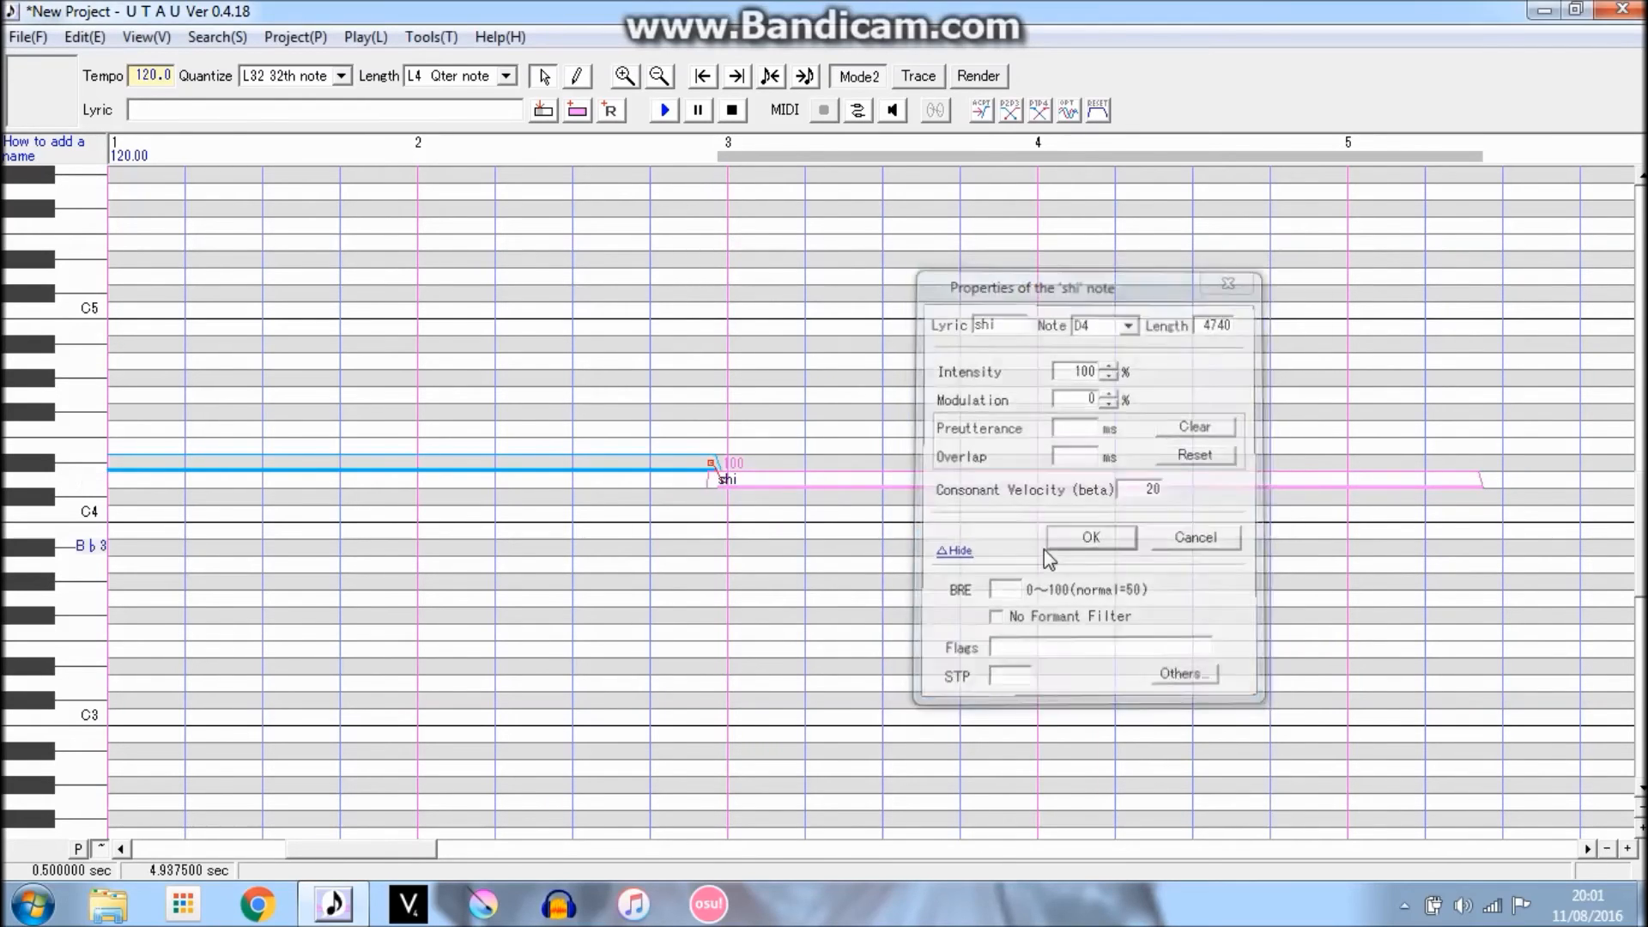
# Play back the ki and shi notes again to check the shi note's consonant velocity.
pyautogui.moveTo(549, 394); pyautogui.dragTo(978, 325)
pyautogui.click(669, 120)
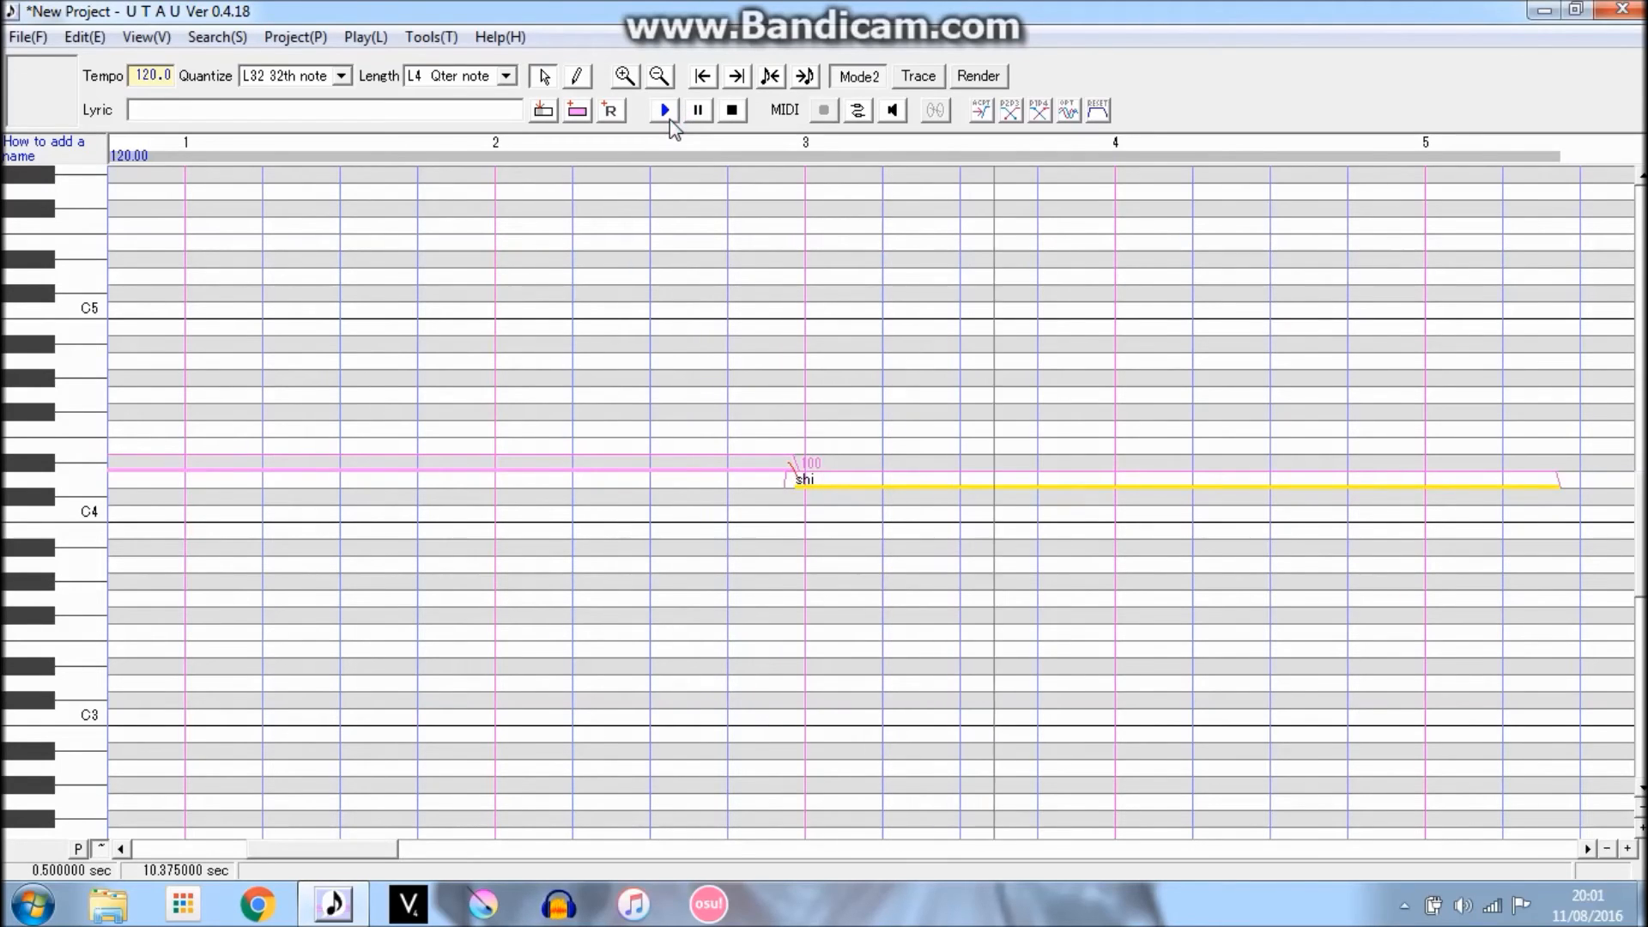
pyautogui.click(731, 110)
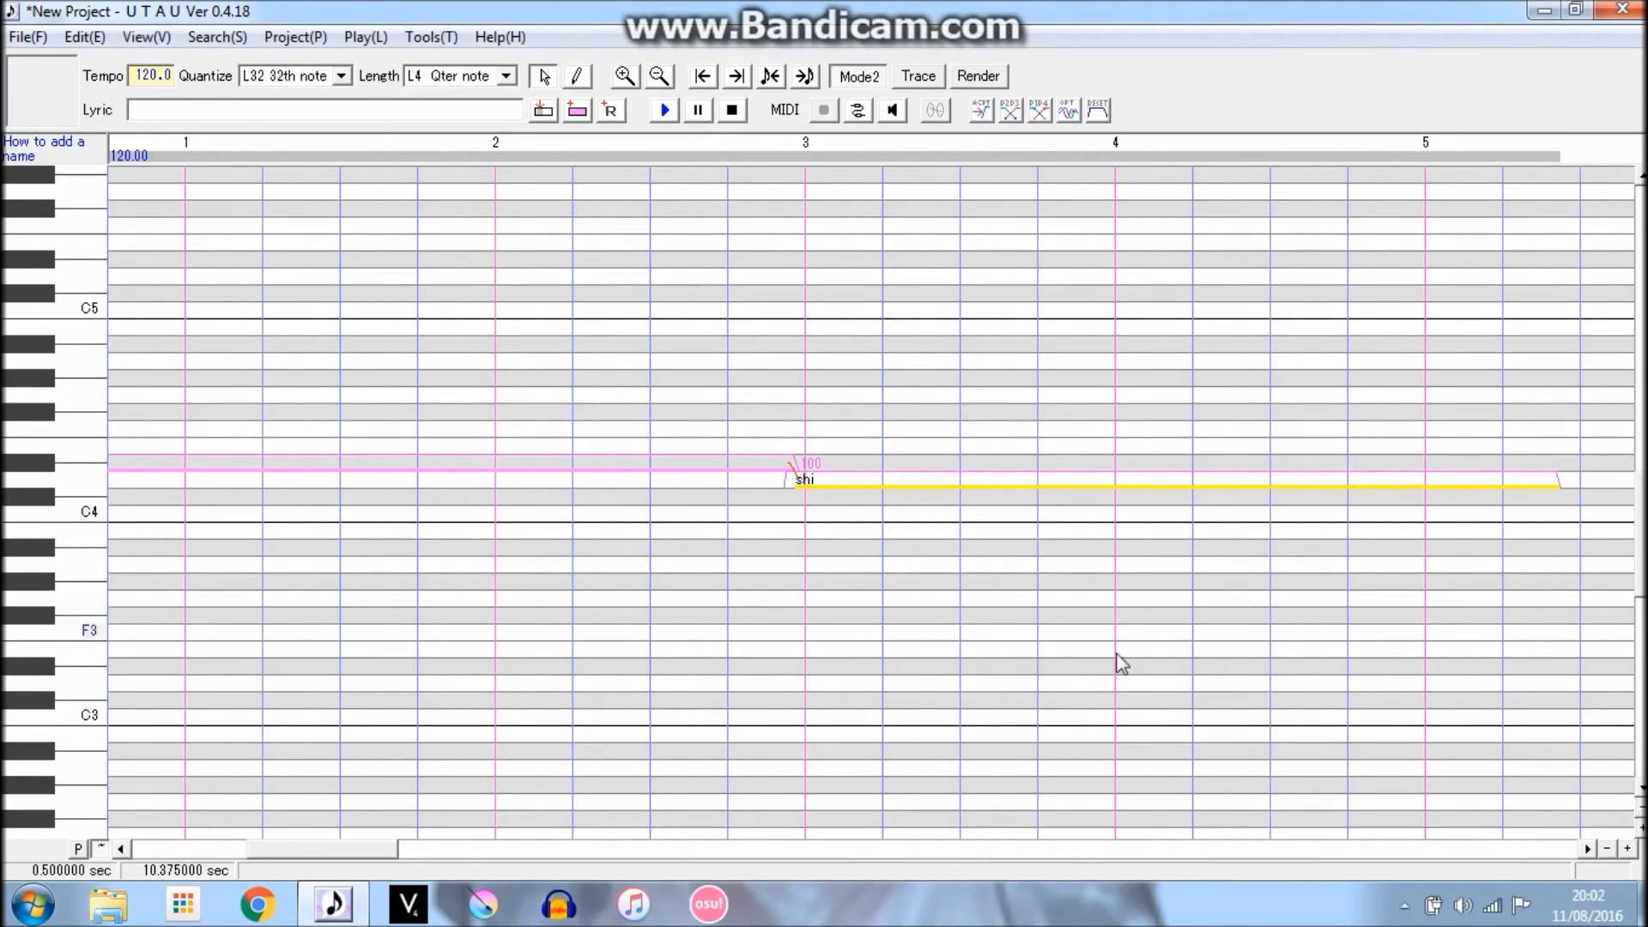
# Try selecting all samples in the voice bank settings with Select Multi, clear the selection and close the voice configurations.
pyautogui.moveTo(374, 846); pyautogui.dragTo(257, 850)
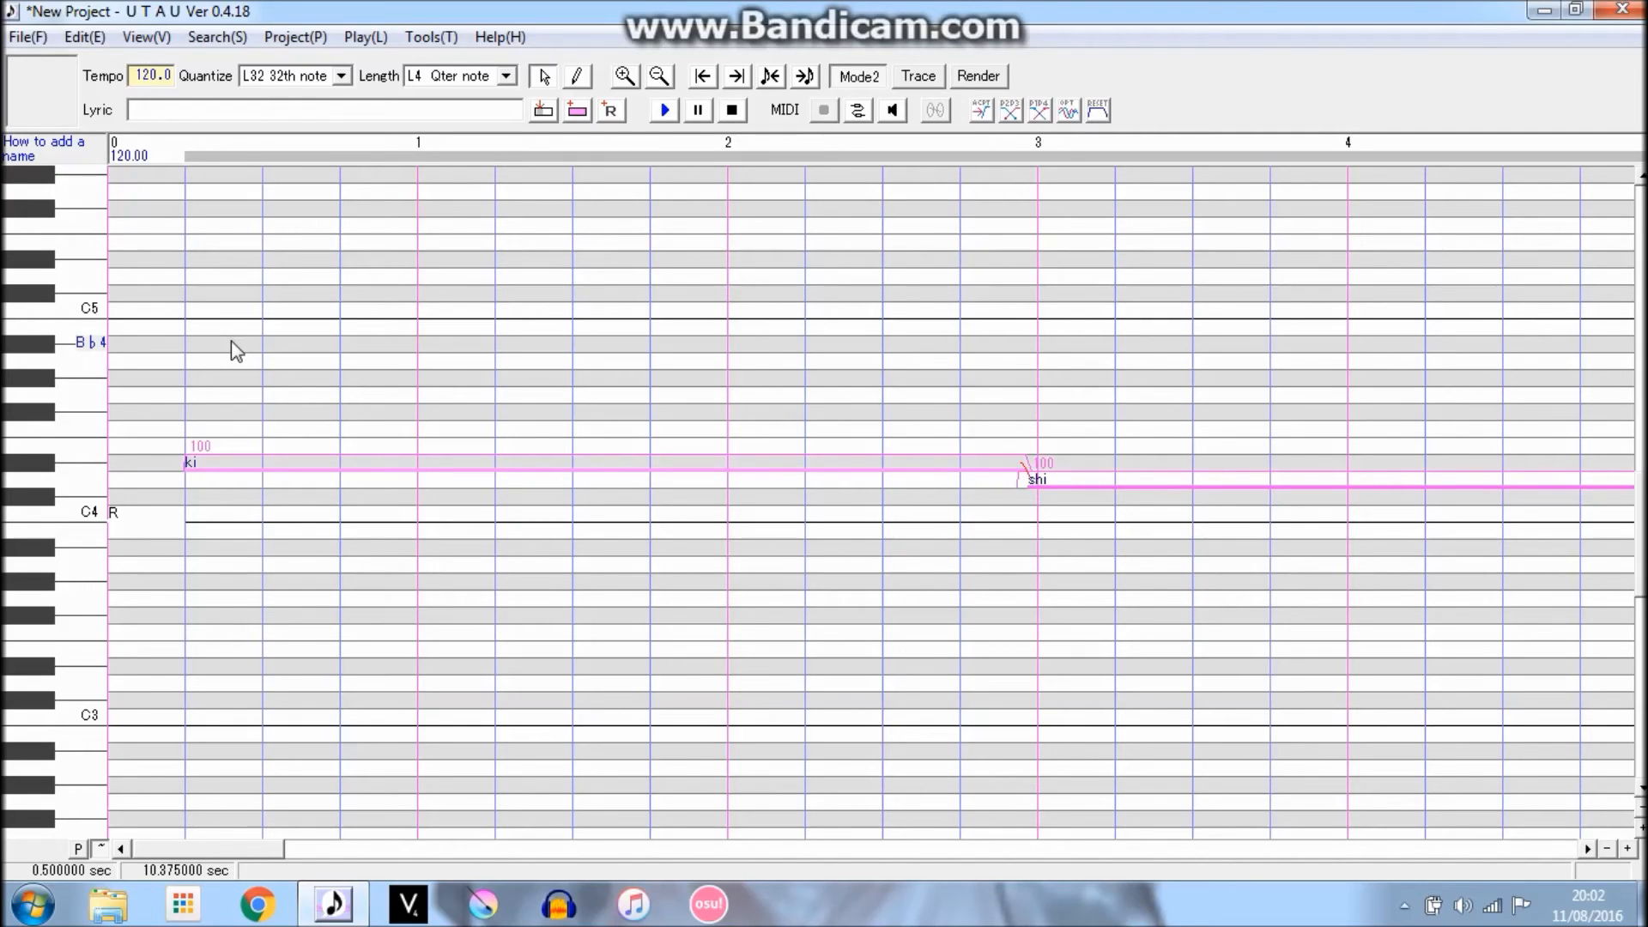
pyautogui.click(433, 38)
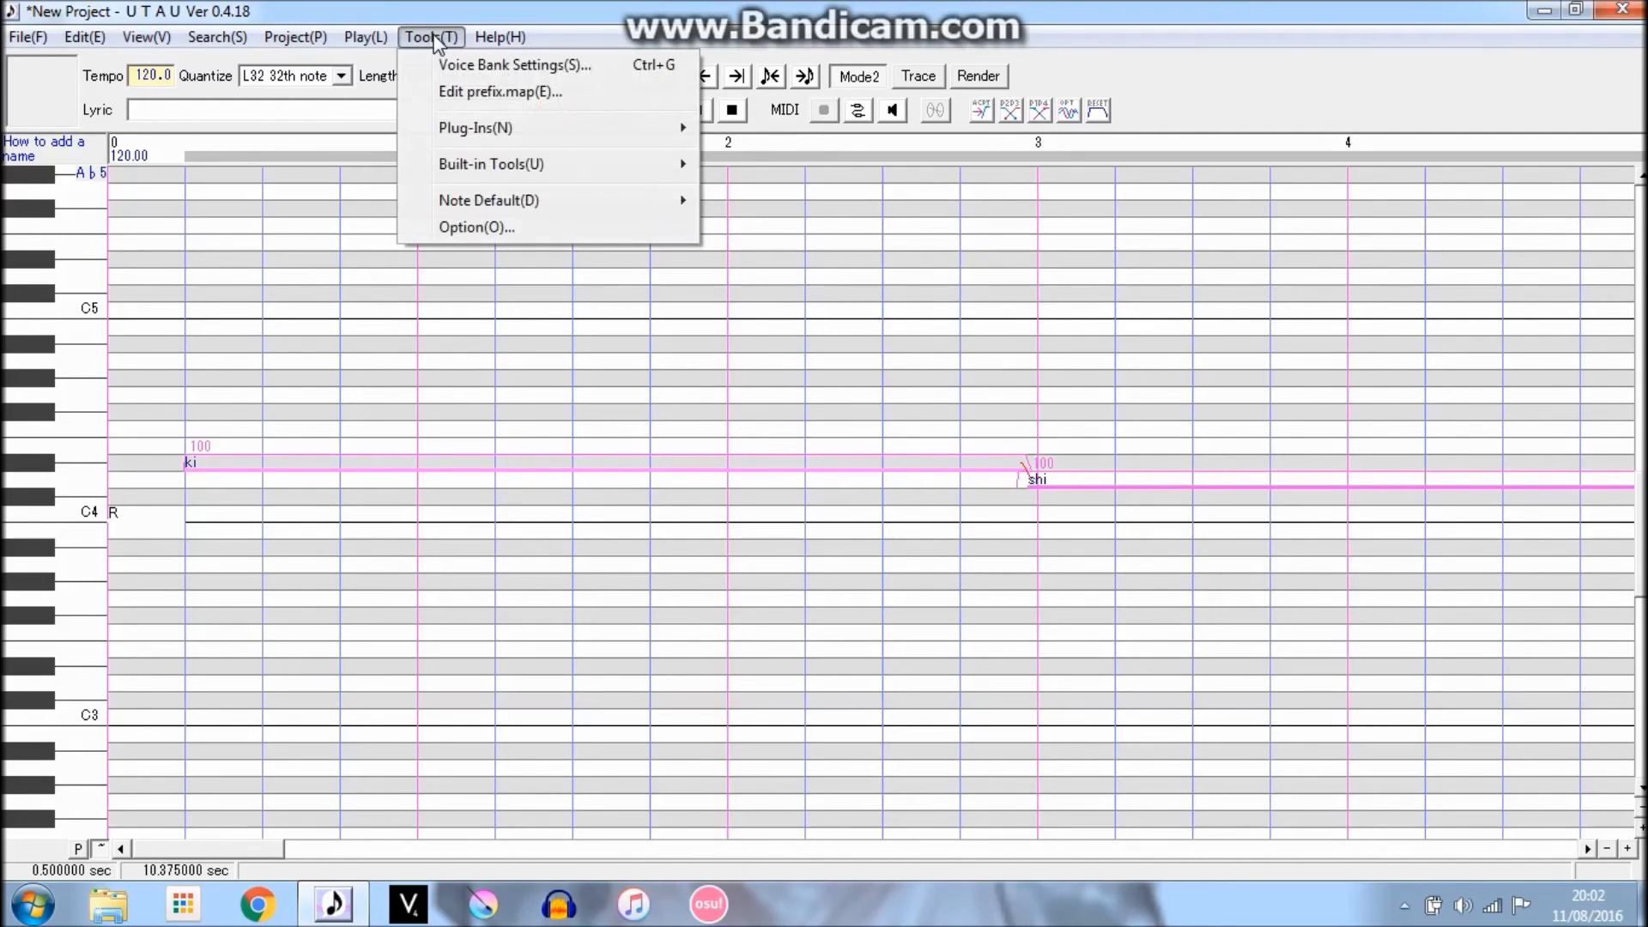
pyautogui.click(450, 63)
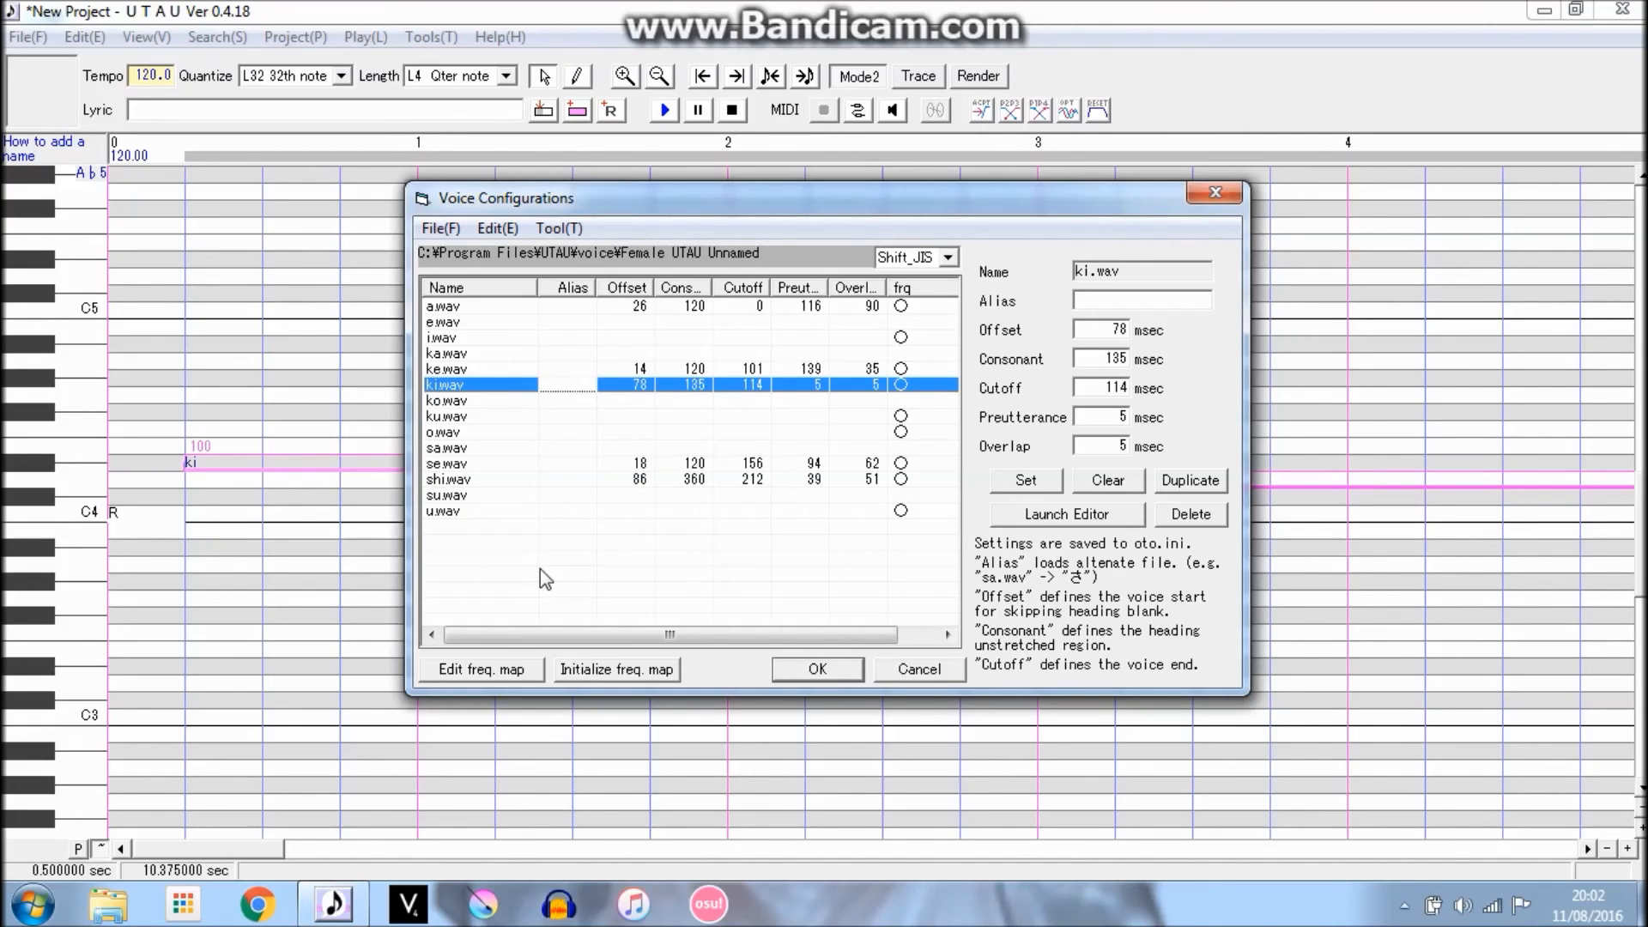
pyautogui.click(549, 468)
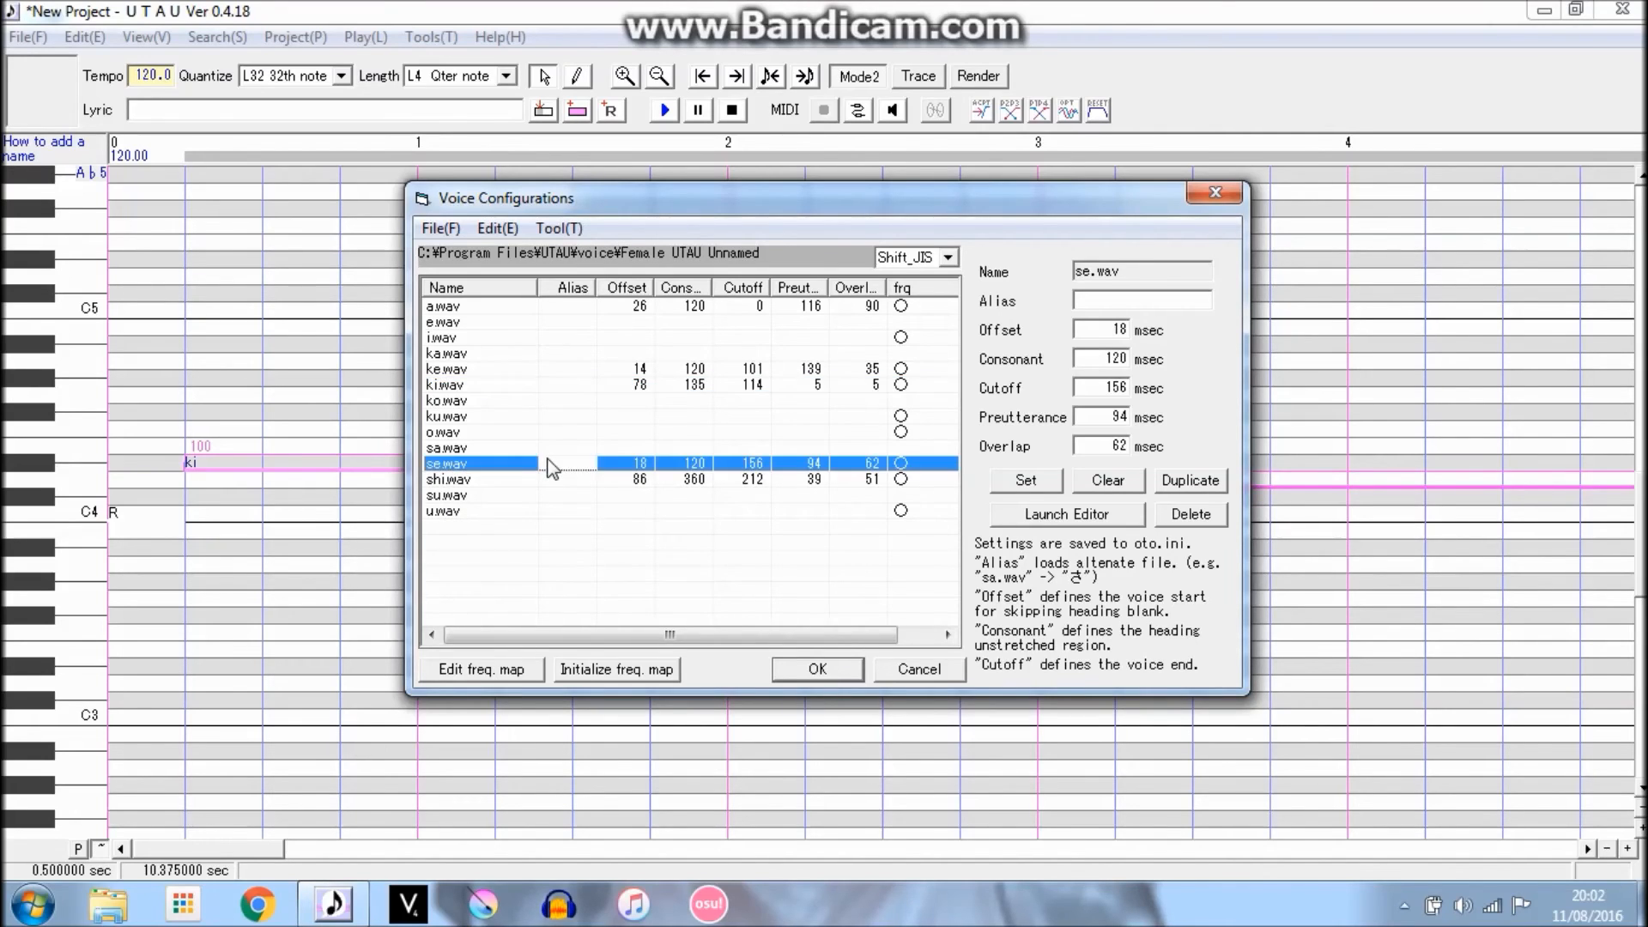
pyautogui.rightClick(549, 468)
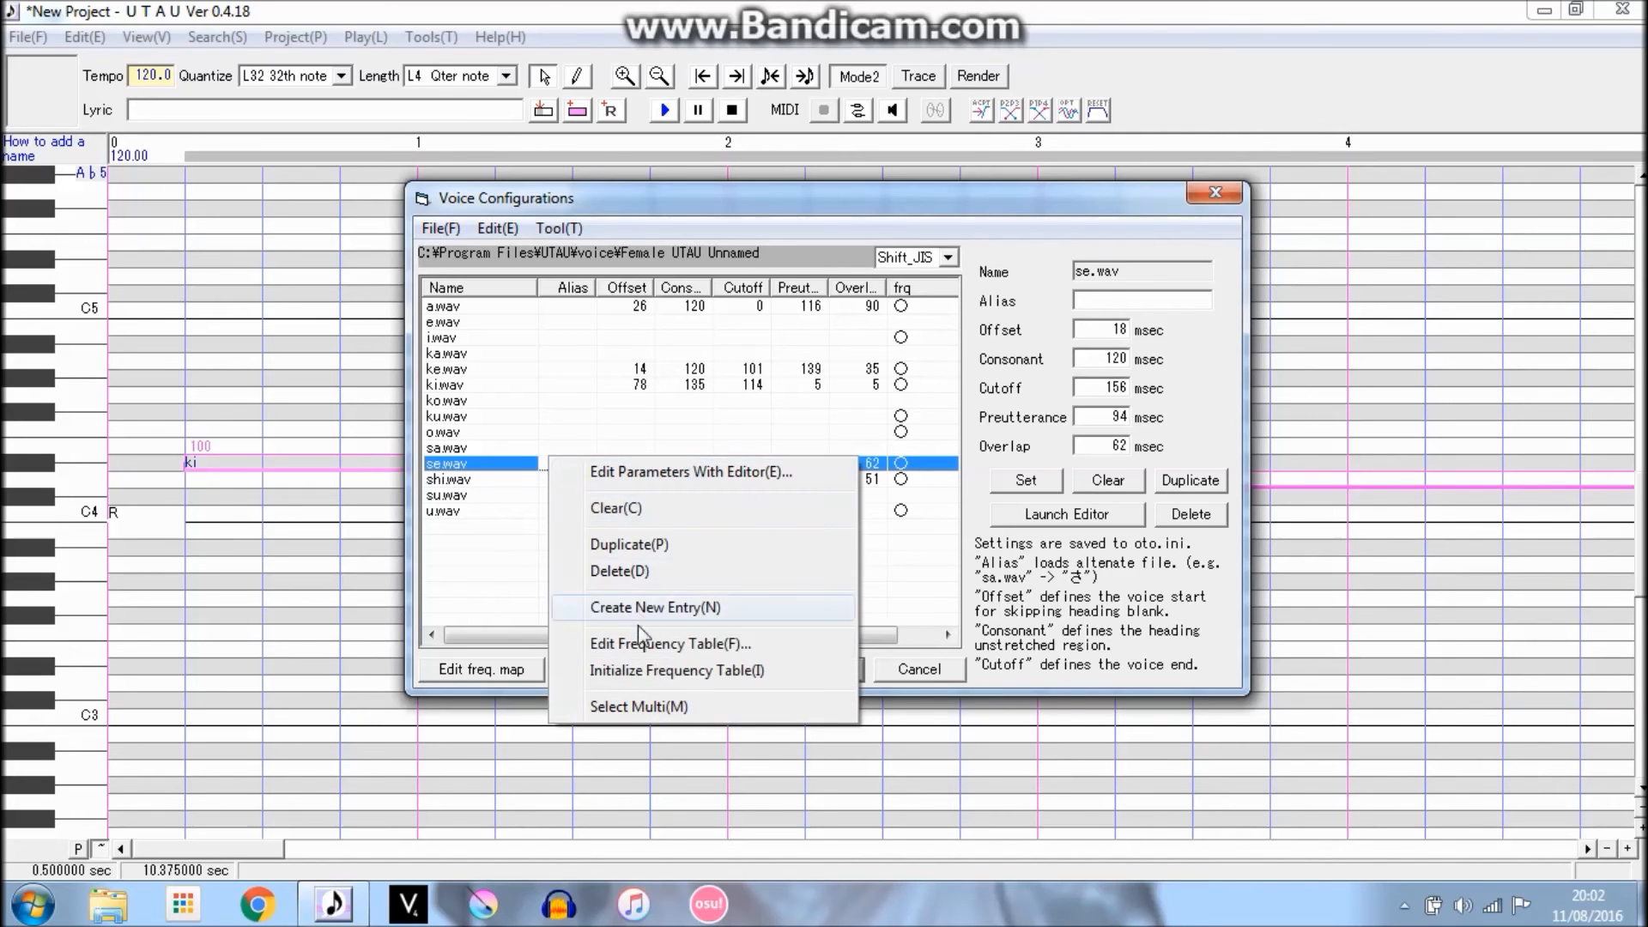
pyautogui.click(625, 706)
pyautogui.moveTo(489, 579); pyautogui.dragTo(489, 267)
pyautogui.moveTo(492, 534); pyautogui.dragTo(520, 214)
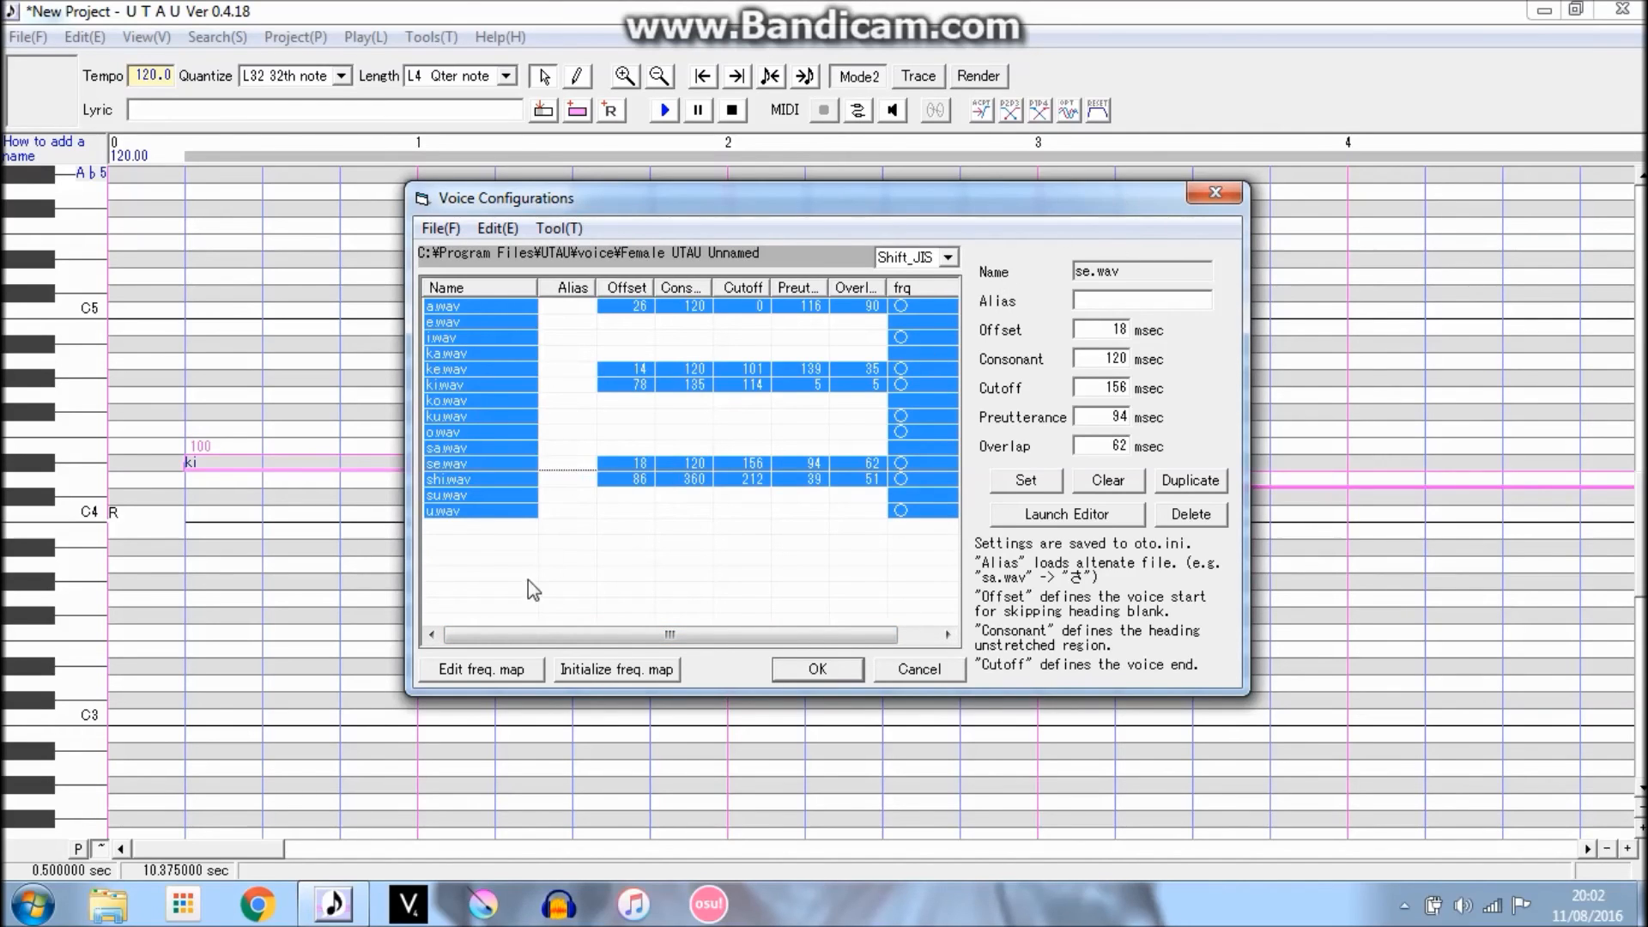
pyautogui.click(508, 598)
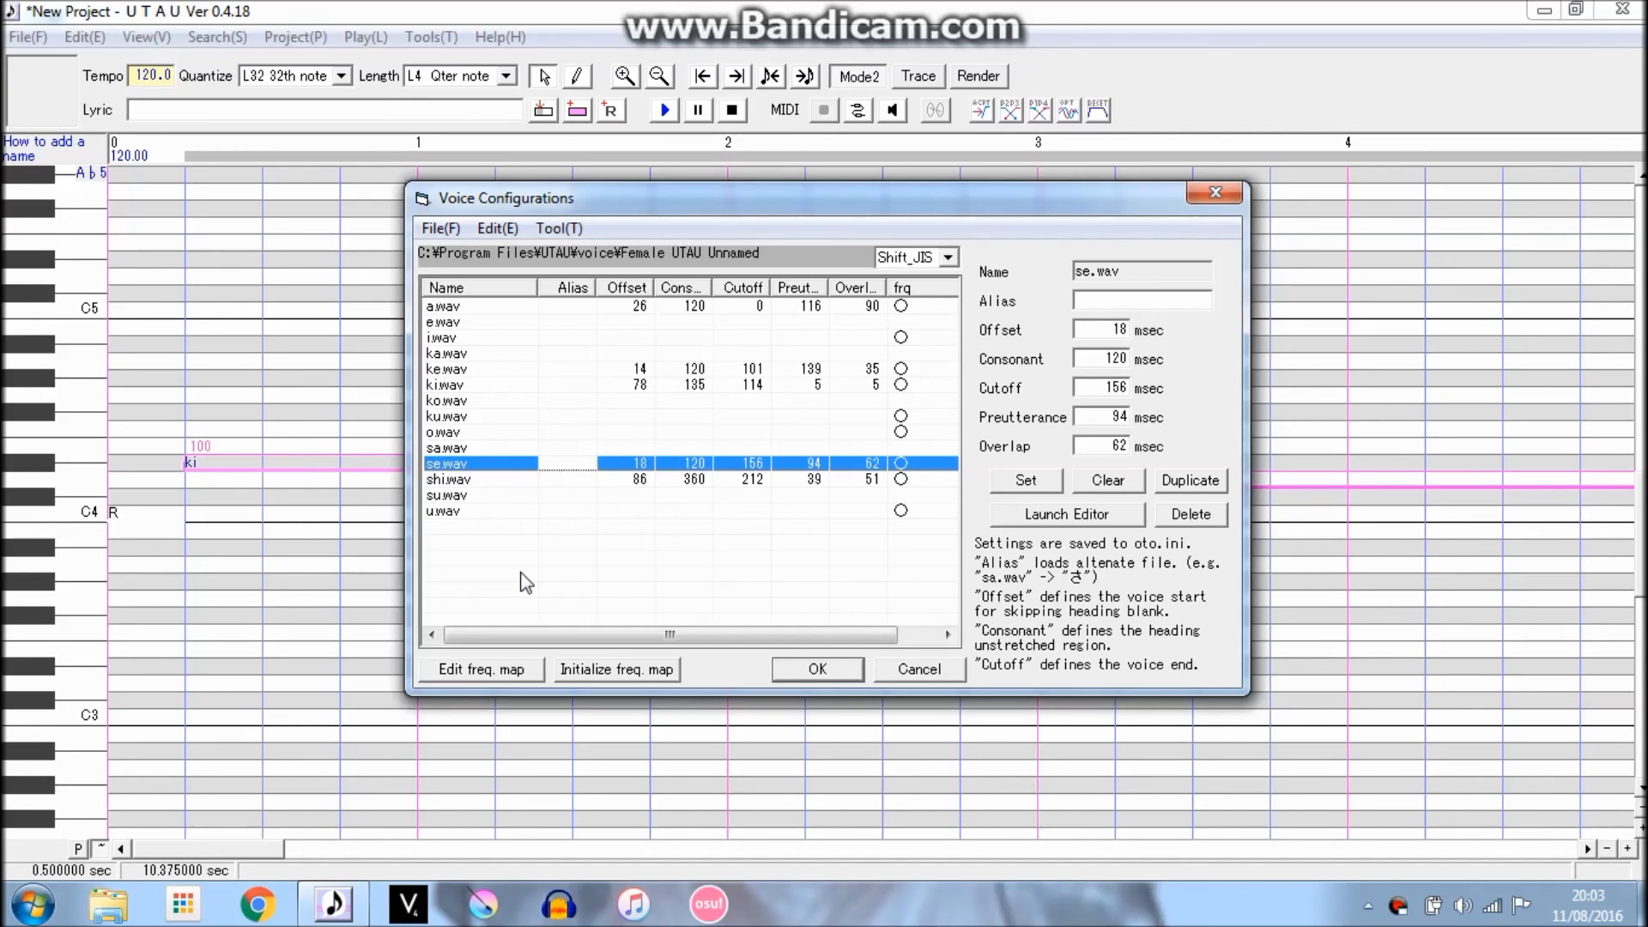
pyautogui.click(1215, 192)
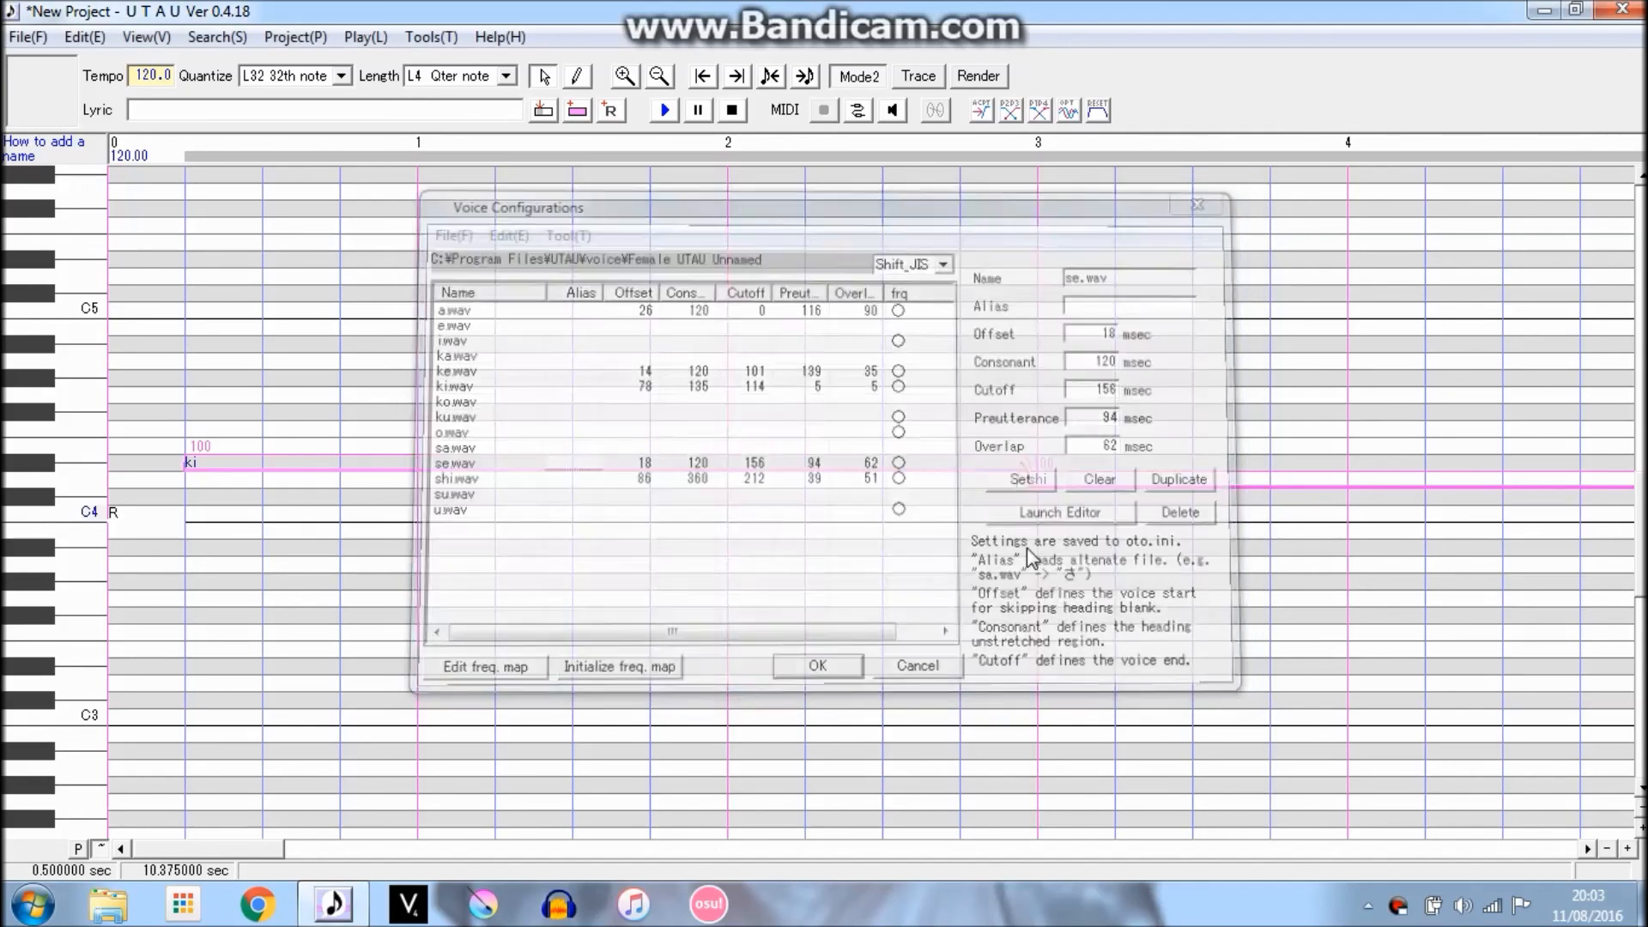